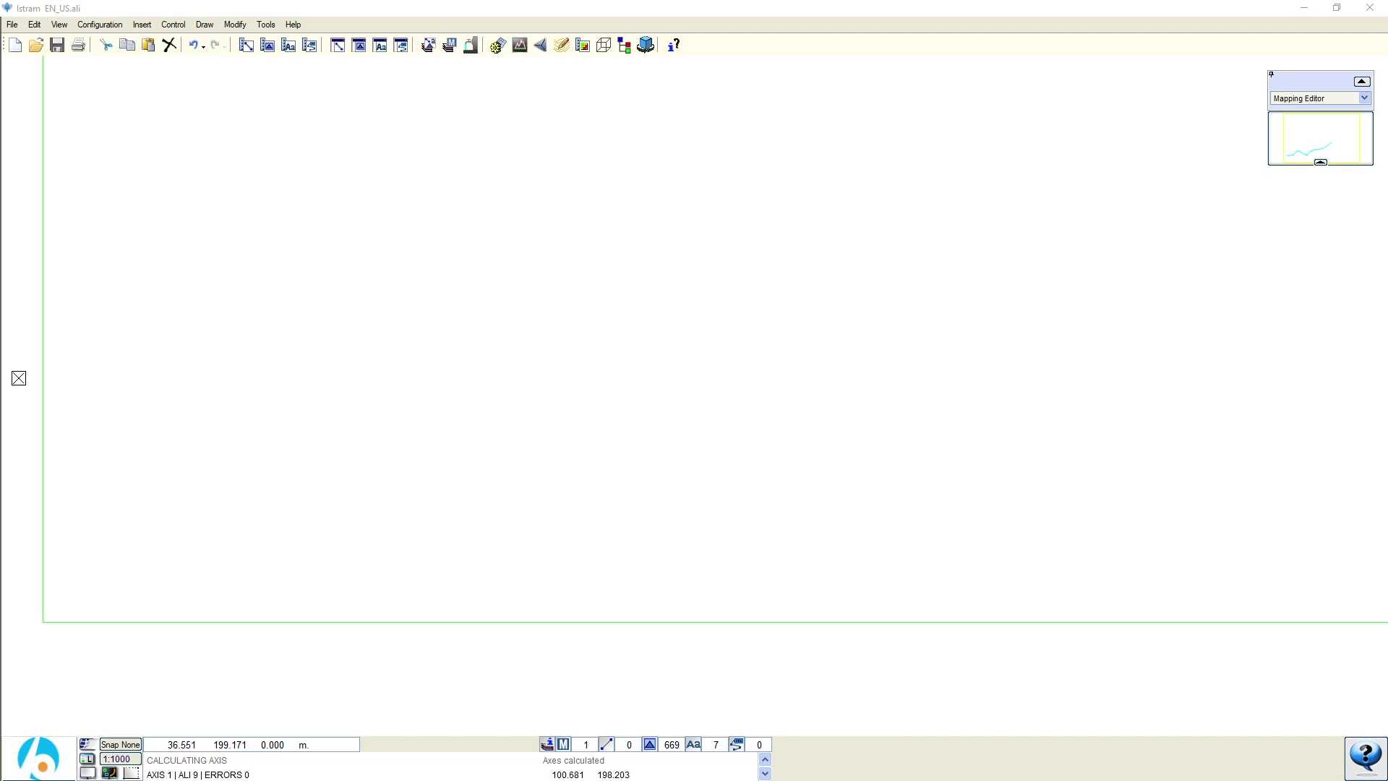
Step: Switch from the Mapping Editor to the horizontal design module and show its axis data
click(1316, 99)
click(1306, 129)
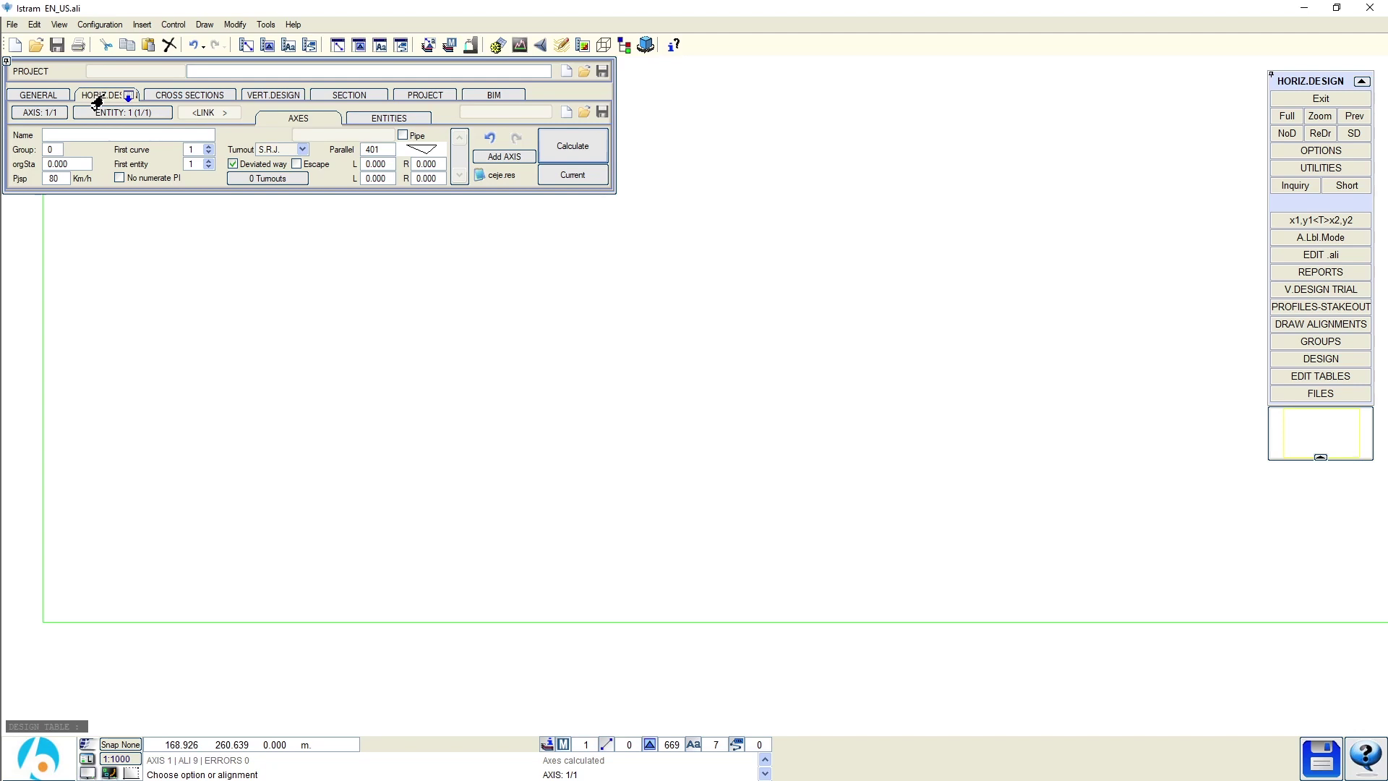
click(52, 96)
click(80, 97)
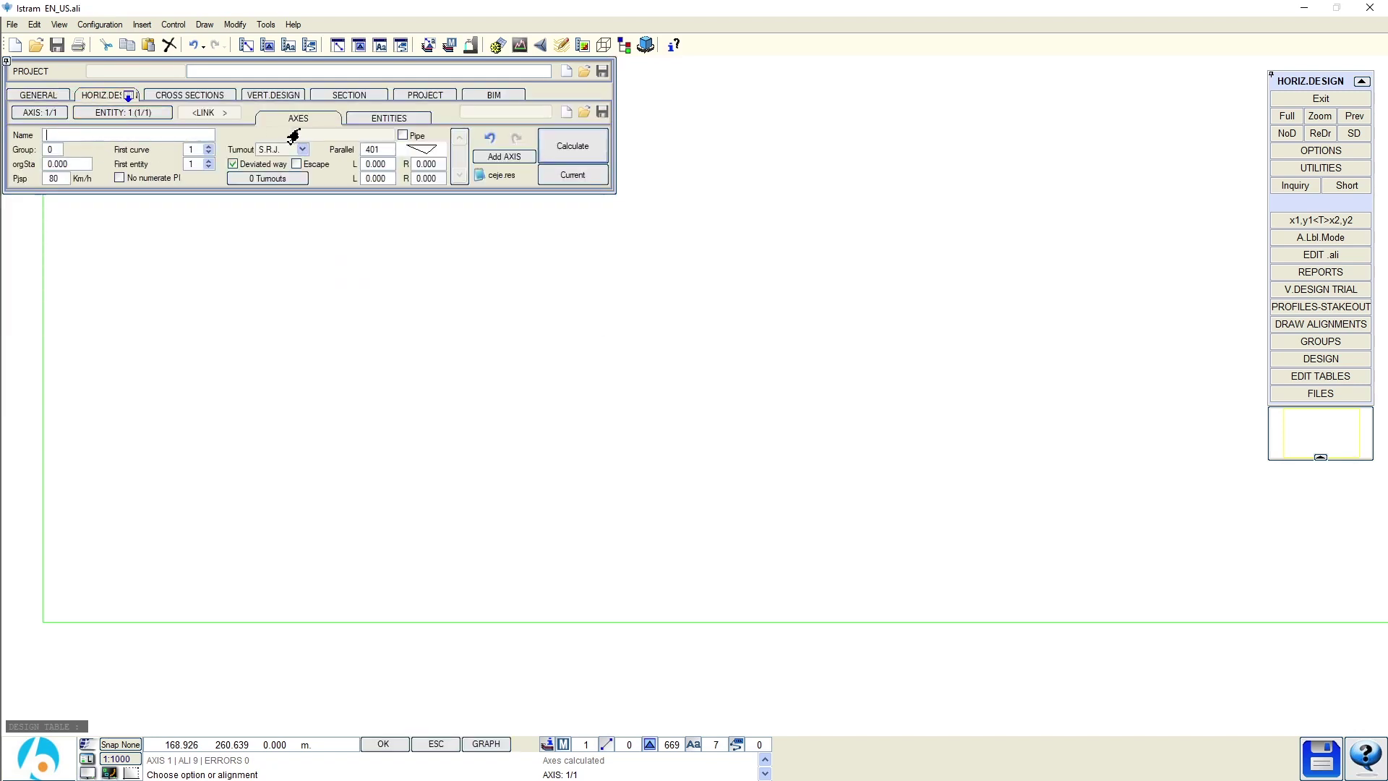
click(48, 164)
click(367, 124)
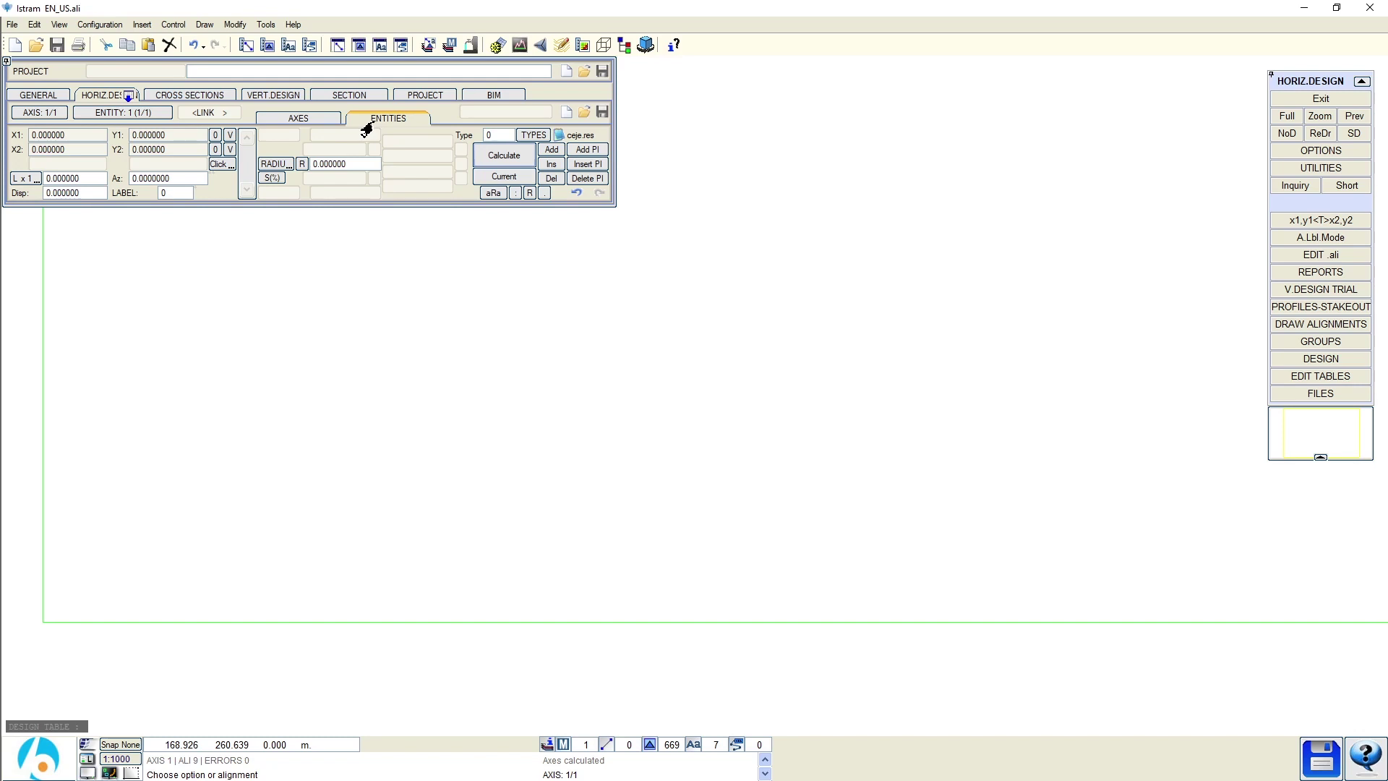
click(325, 166)
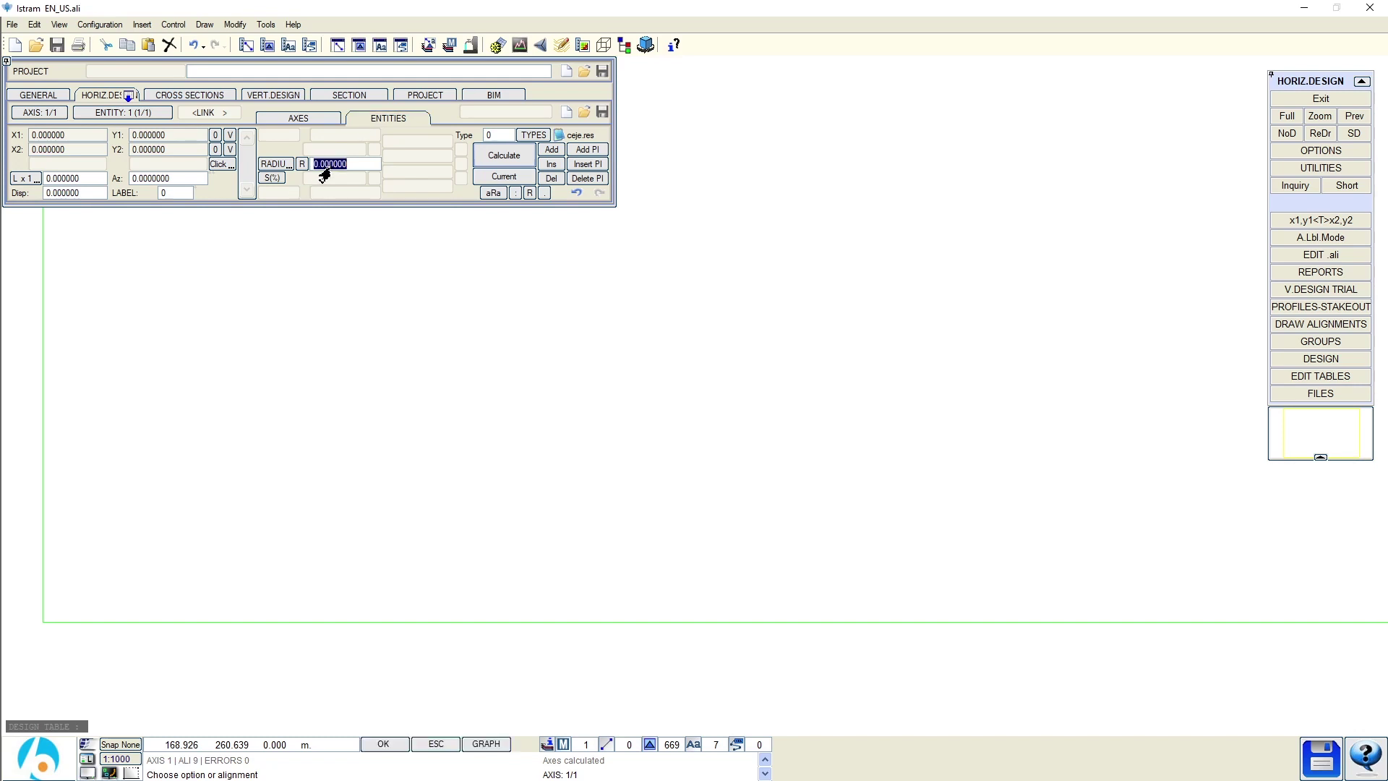
Step: Name the axis MY FIRST AXIS and set its origin station to 135000
click(311, 119)
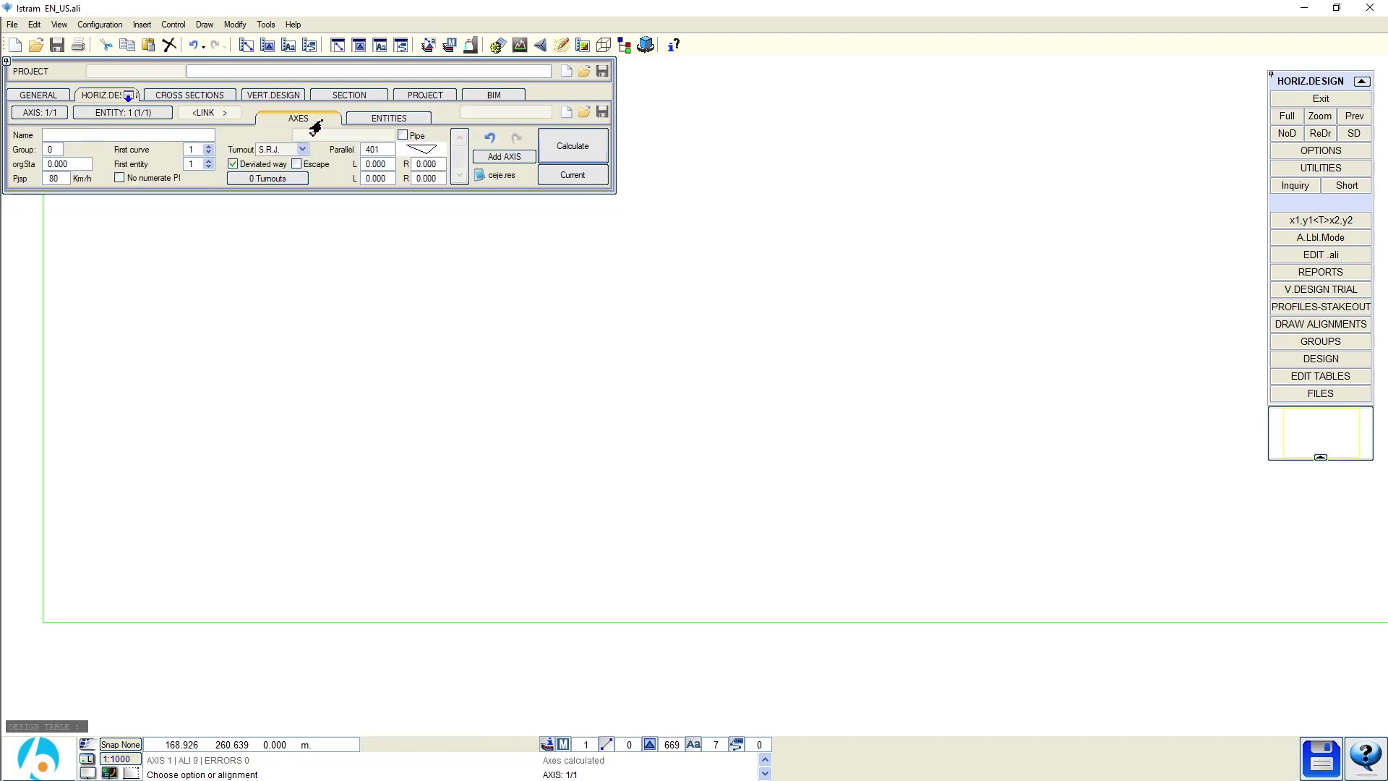
click(74, 137)
text(MY FIRST AXIS)
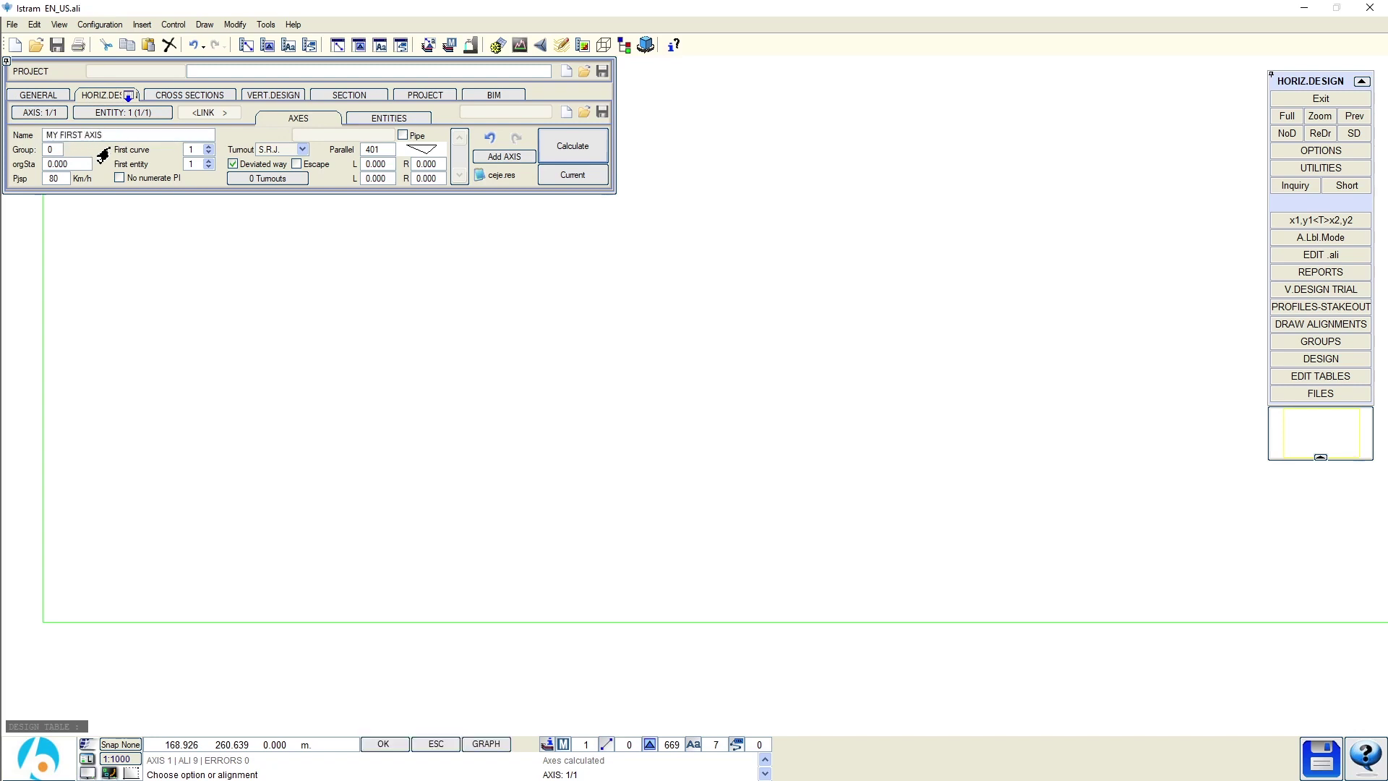
double_click(61, 165)
text(13500)
key(Return)
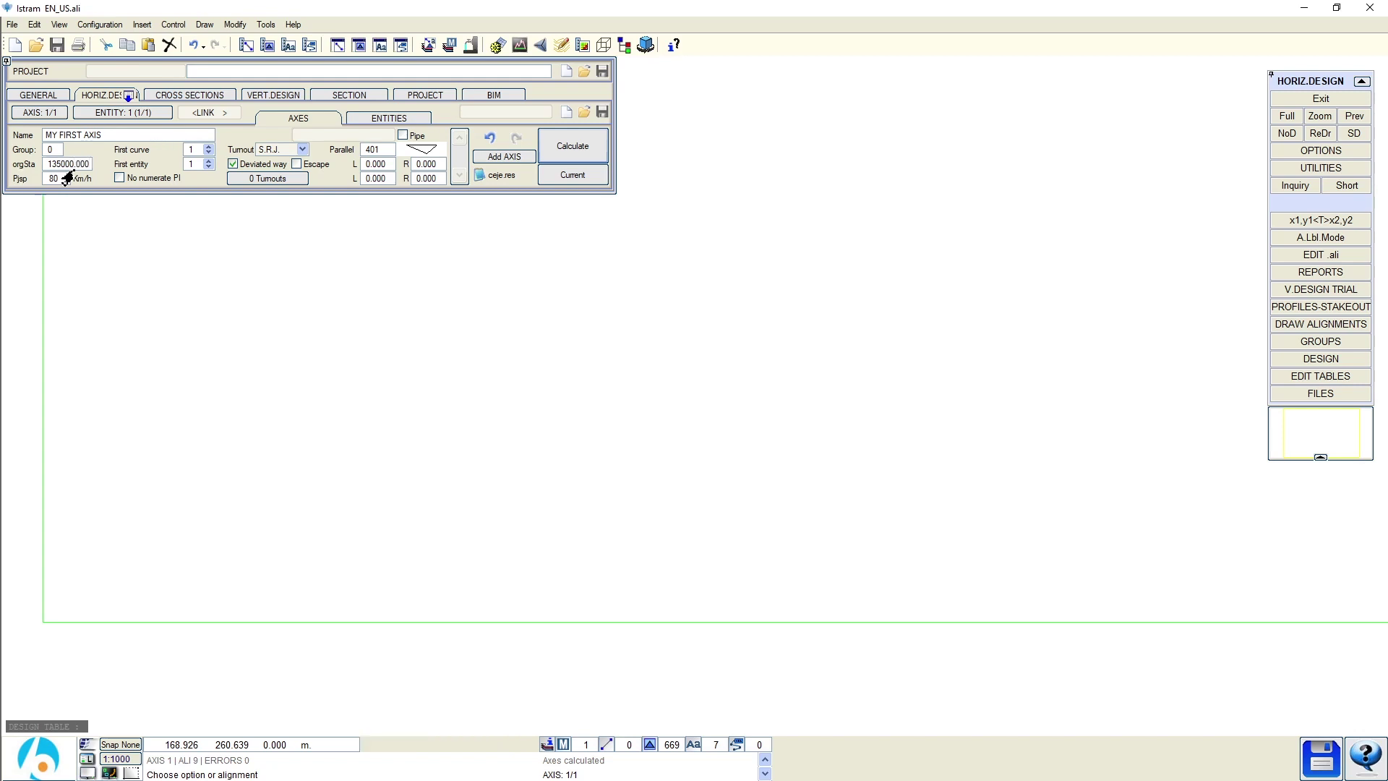
Step: Define the first entity as a straight from about (86.89, 150.04) to about (163.12, 223.13) and calculate the axis
click(356, 120)
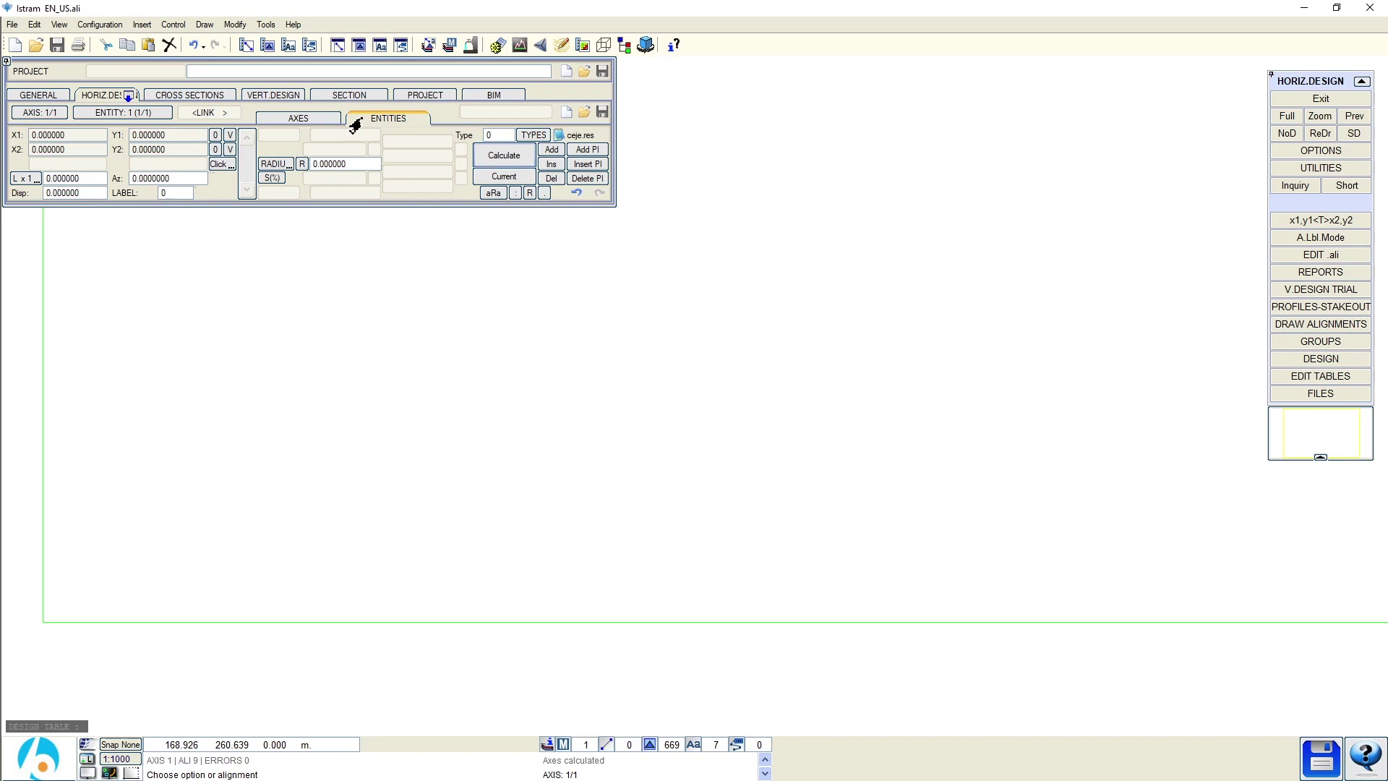
click(78, 138)
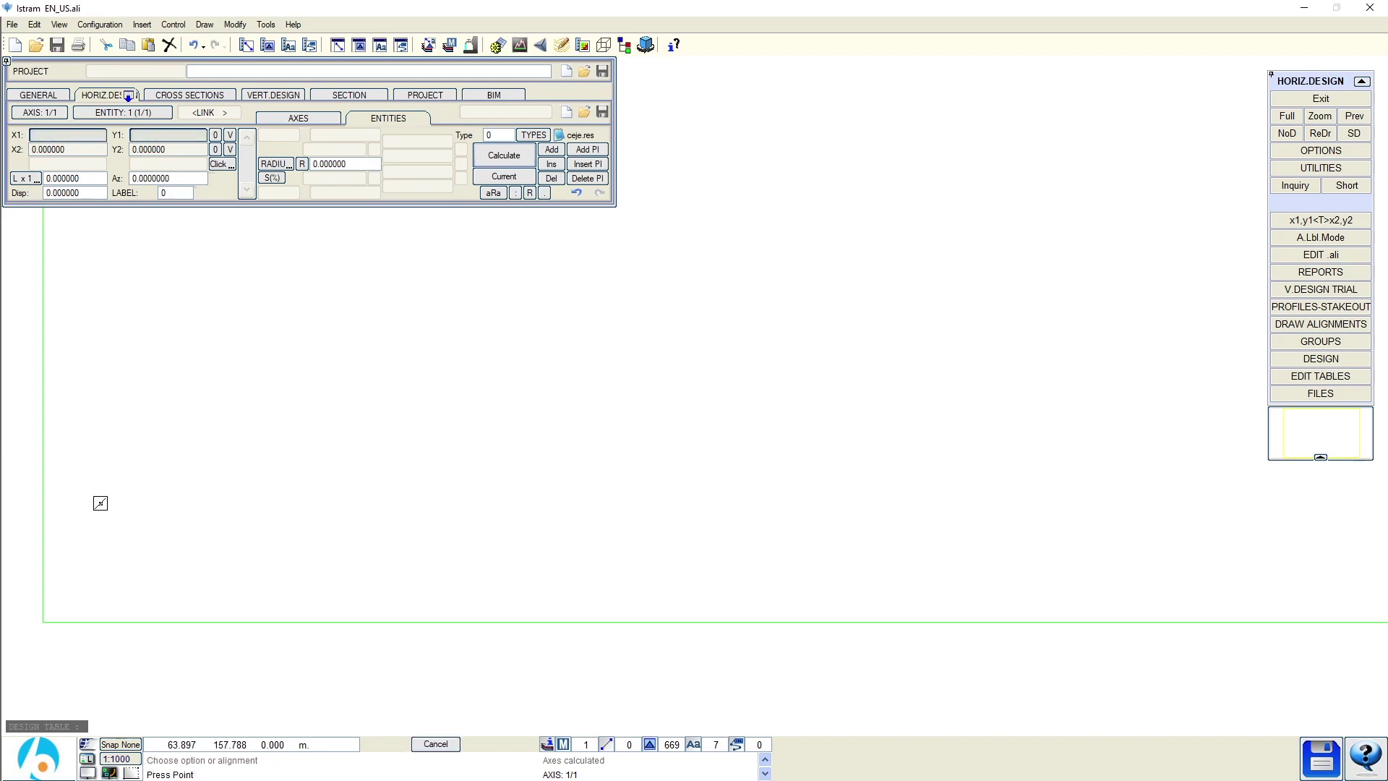
click(169, 524)
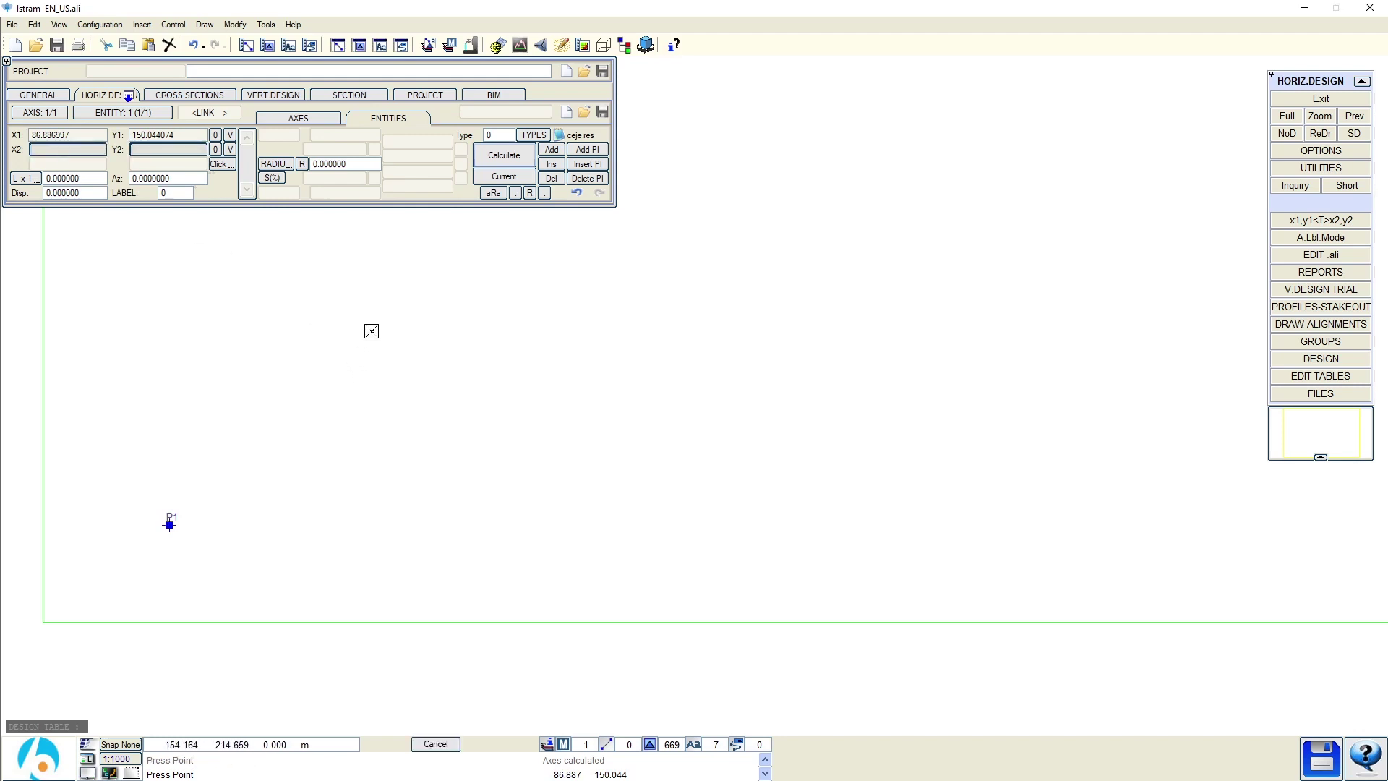
click(397, 305)
click(497, 158)
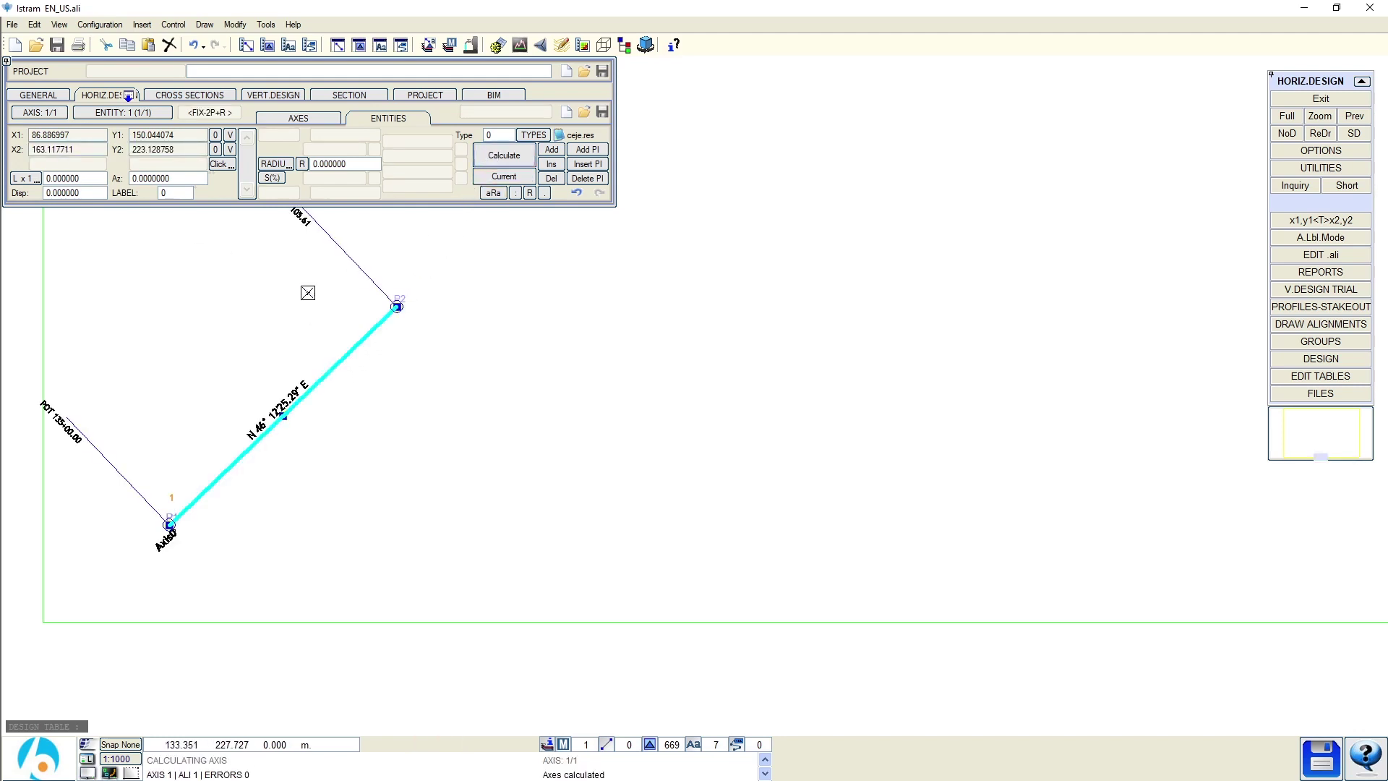
mouse_move(306, 291)
middle_down()
mouse_move(432, 341)
mouse_move(417, 365)
middle_up()
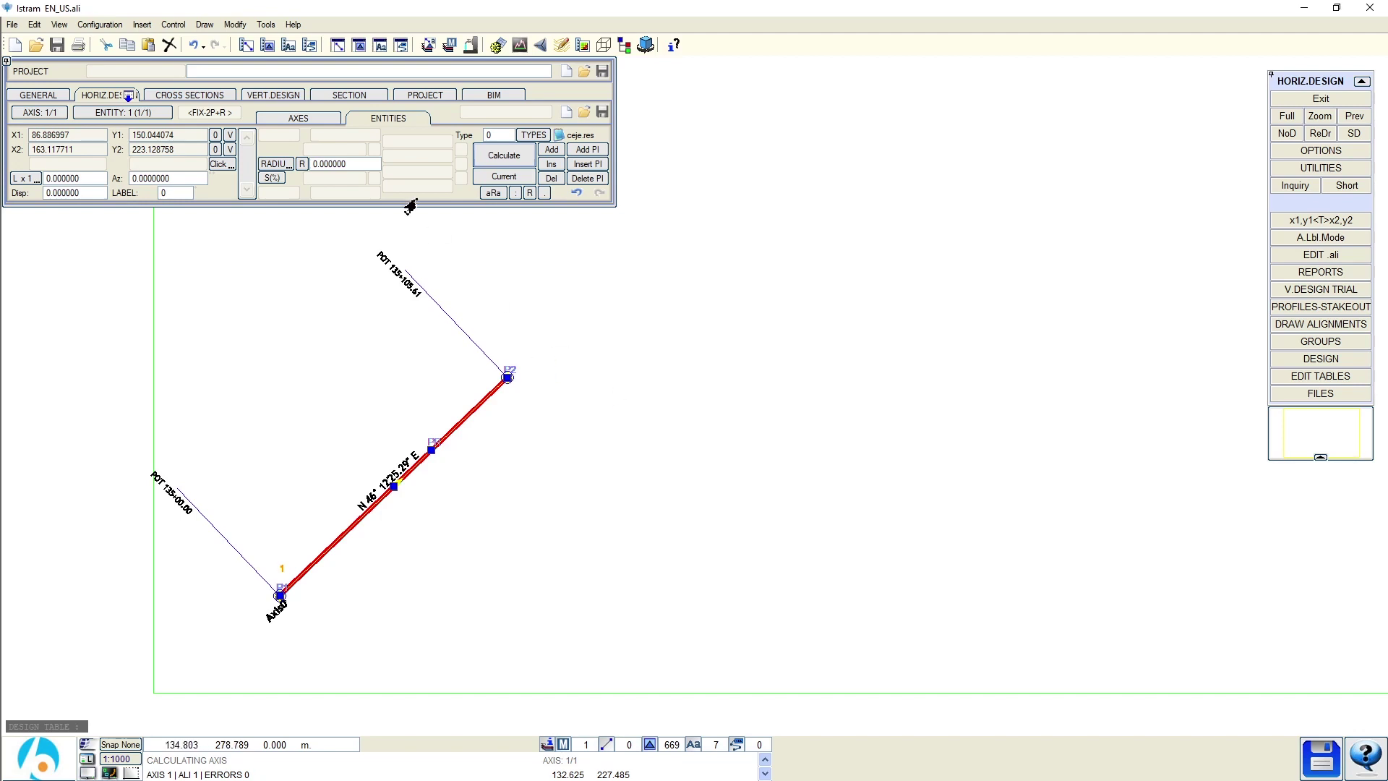
Step: Set the first entity's radius to 500 and calculate the axis
click(340, 164)
text(500)
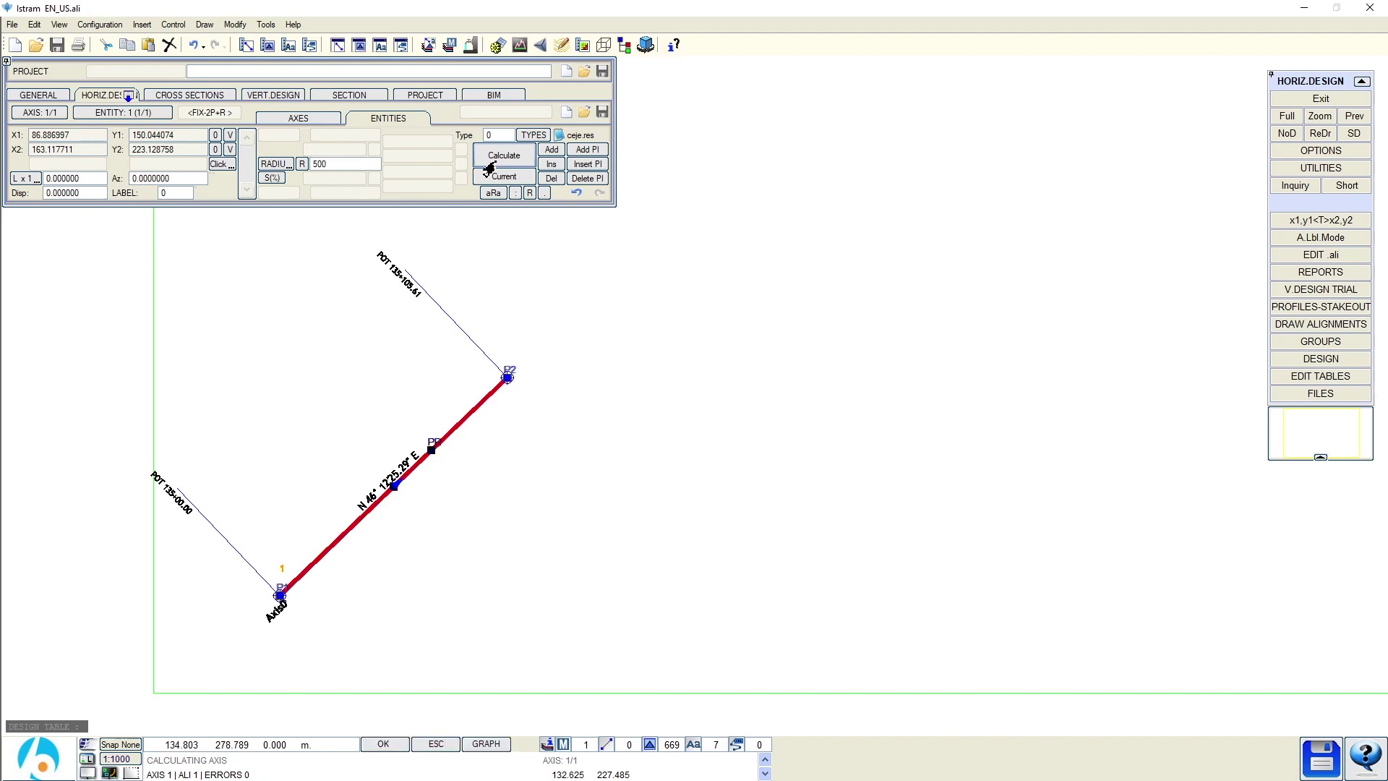
click(487, 162)
Step: Reverse the first entity's curvature with a radius of -500 and recalculate the axis
click(323, 164)
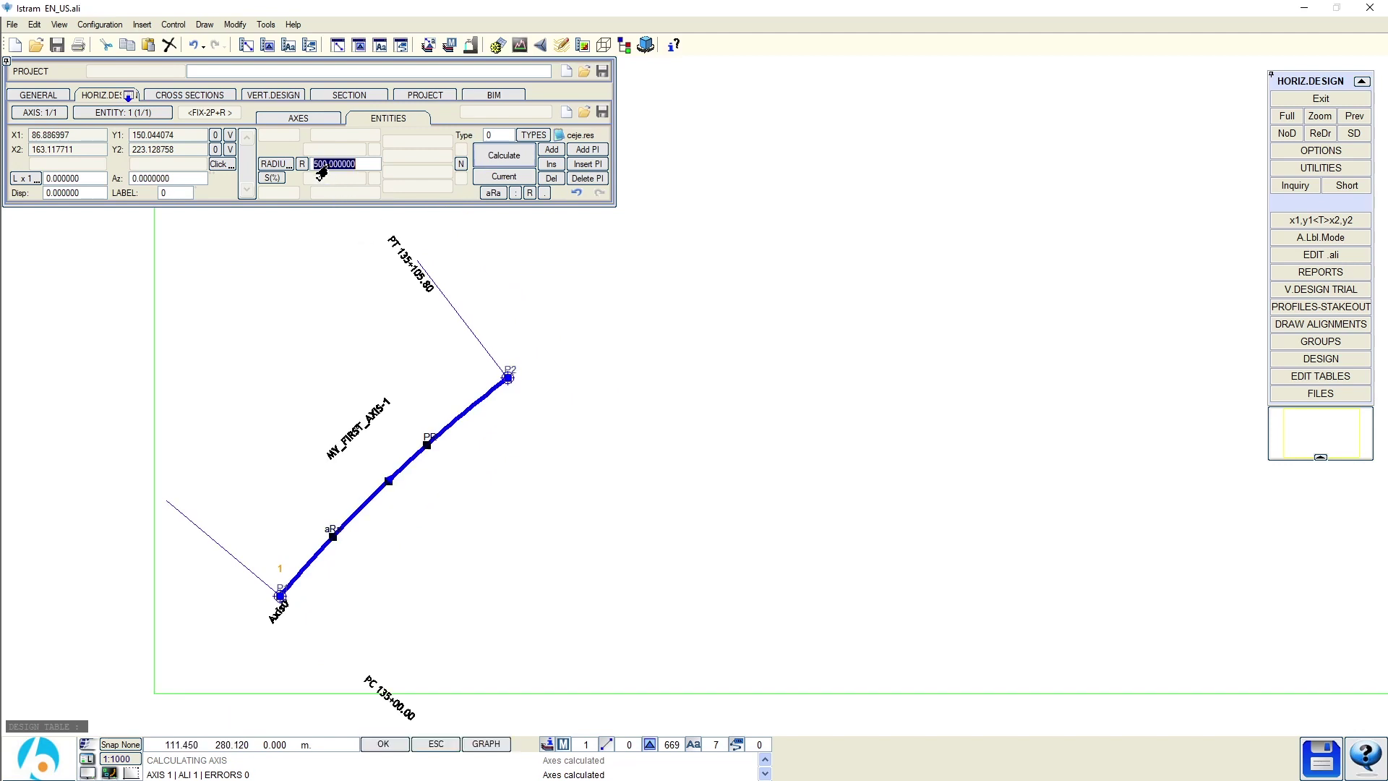
text(-500)
key(Return)
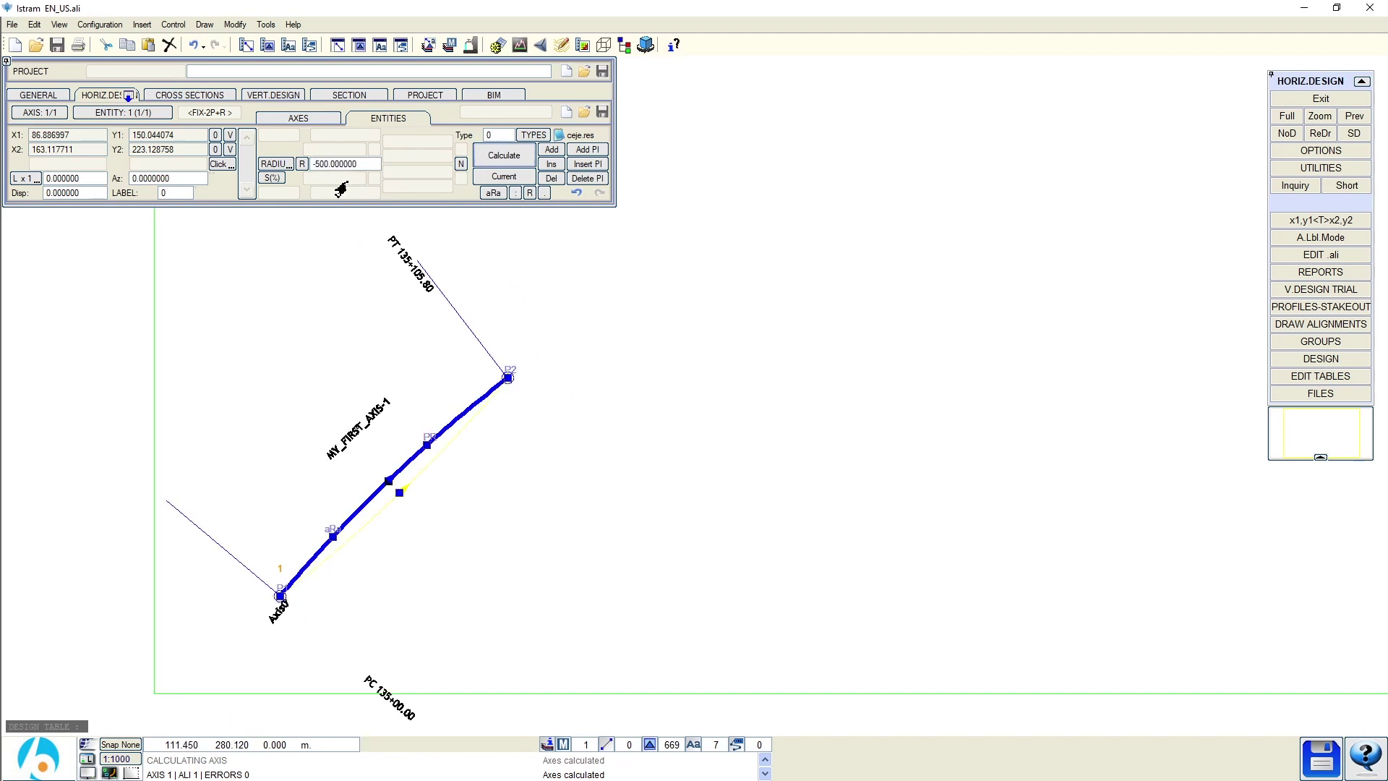
click(480, 163)
scroll(543, 391, up, 3)
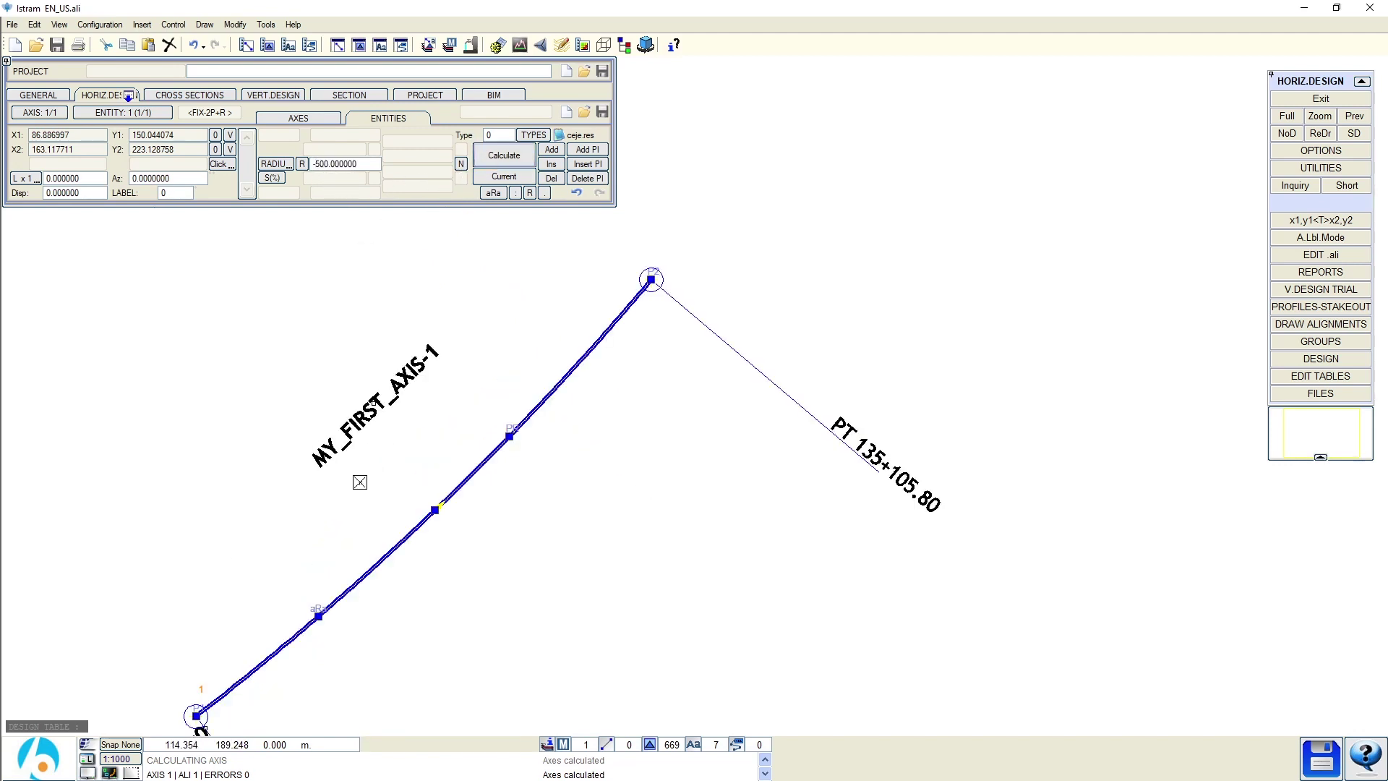
middle_drag(543, 391, 628, 341)
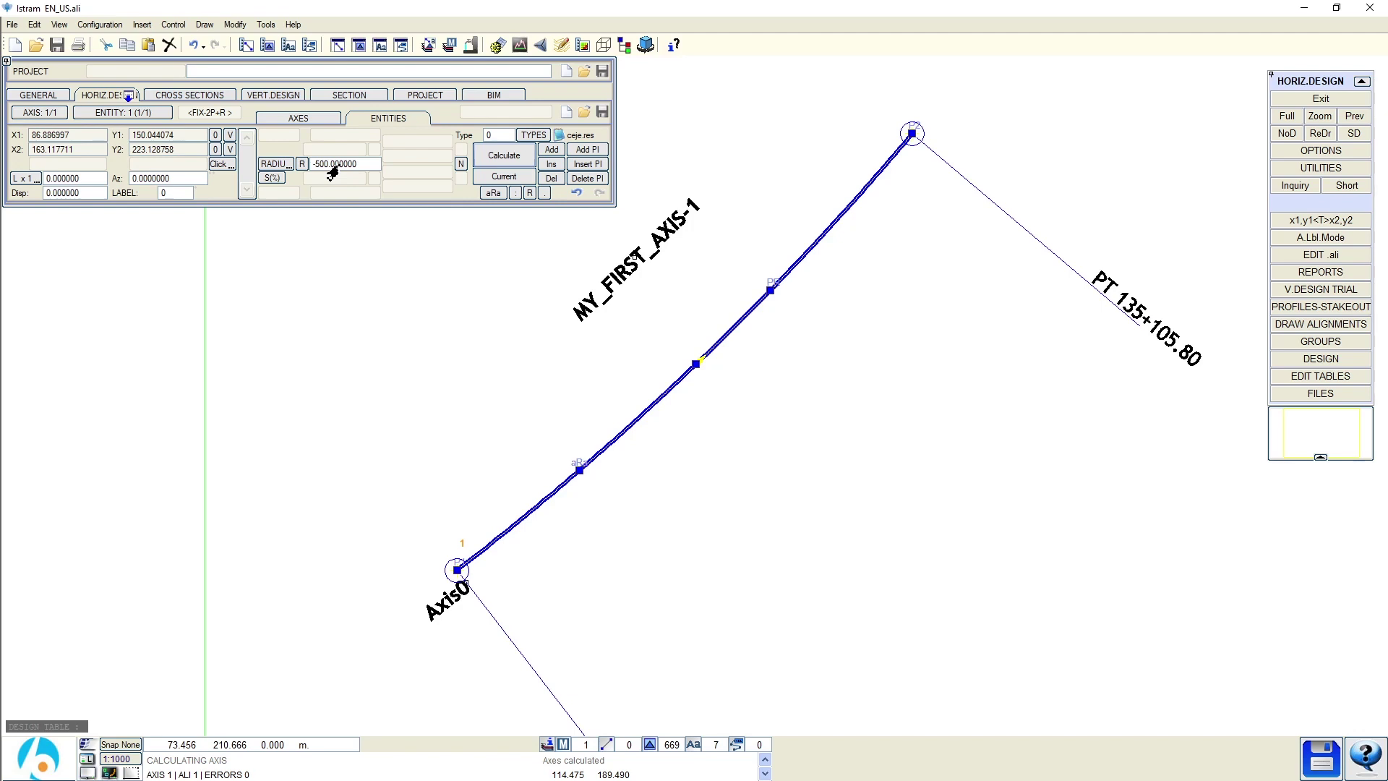
Step: Make the first entity straight again with a radius of 0 and recalculate the axis
double_click(333, 164)
text(0)
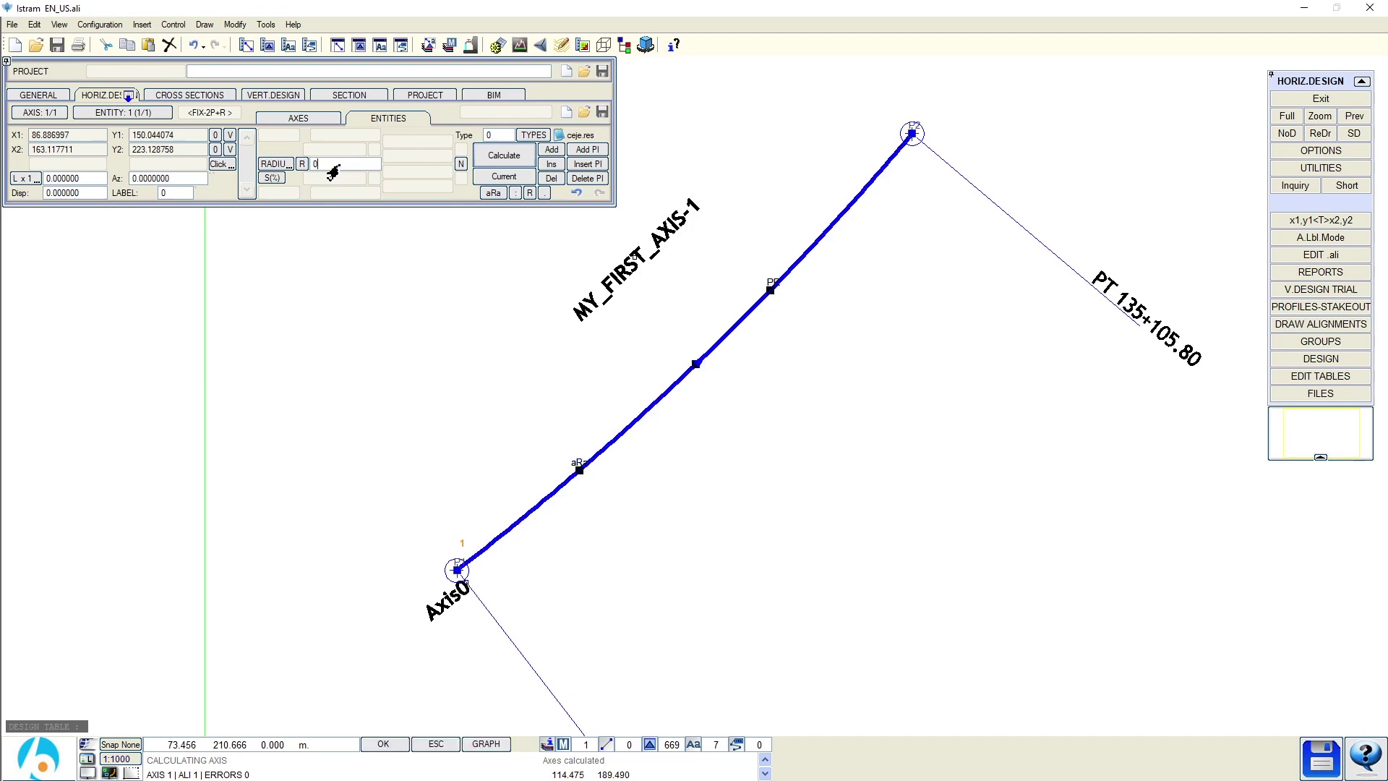
key(Return)
click(491, 160)
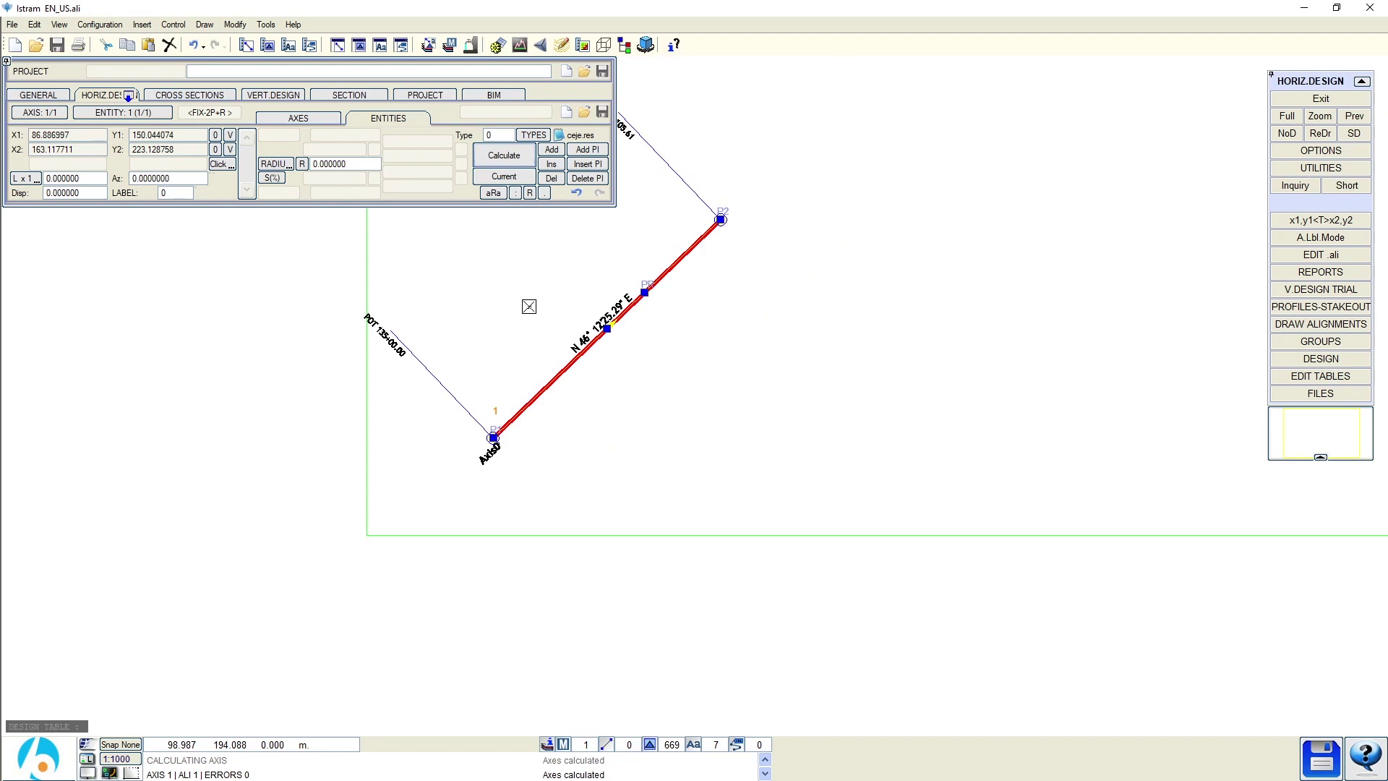
mouse_move(528, 305)
middle_down()
mouse_move(539, 340)
mouse_move(501, 393)
mouse_move(443, 437)
mouse_move(329, 462)
middle_up()
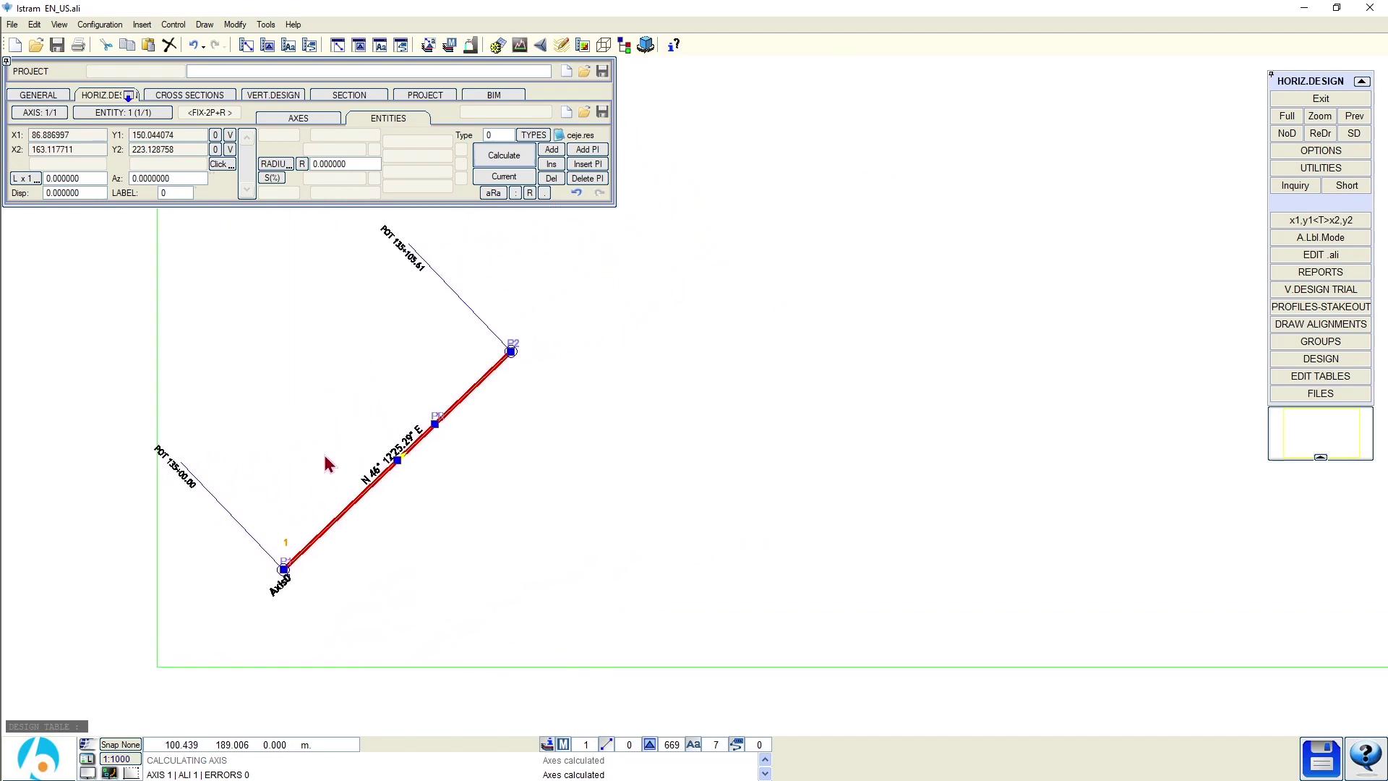
click(323, 454)
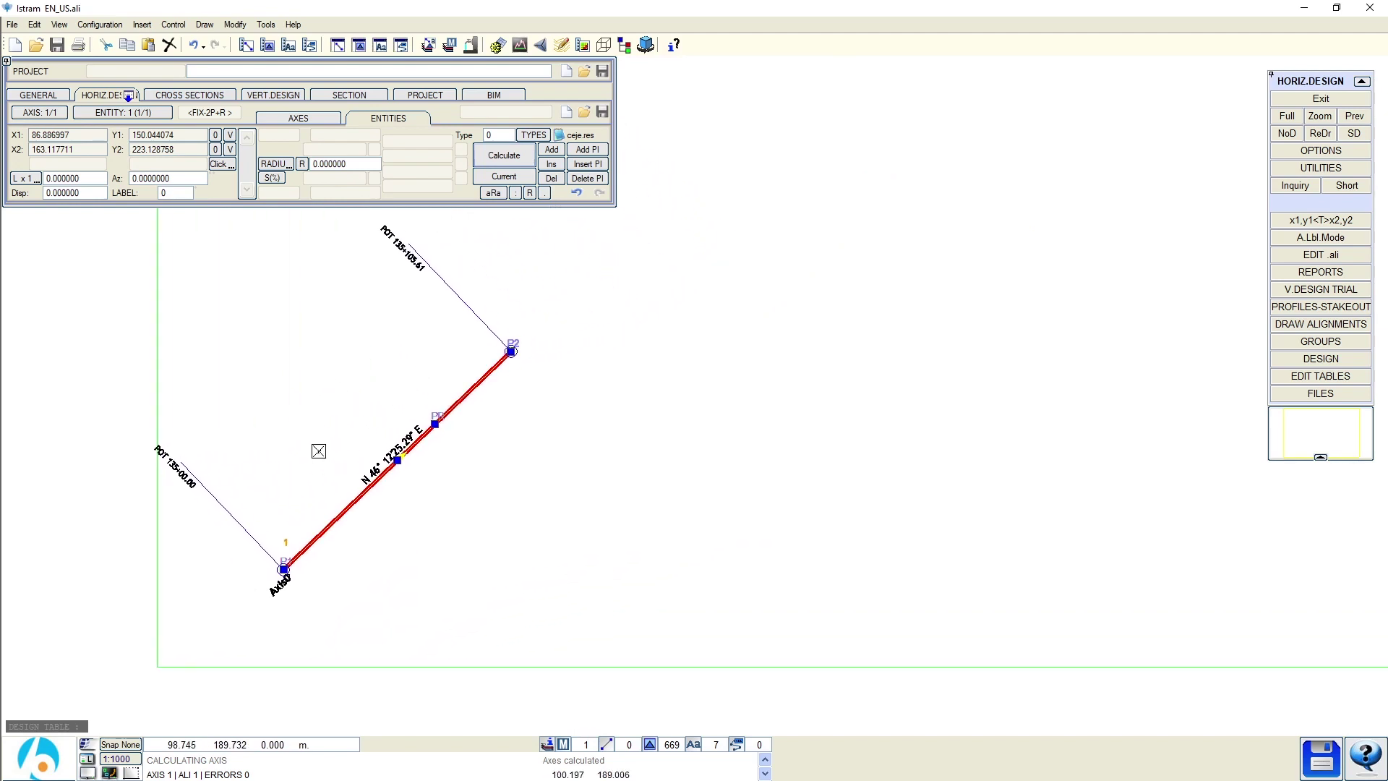
Step: Add a second straight entity from about (202.32, 221.92) to about (268.15, 150.77) and calculate the axis
click(551, 150)
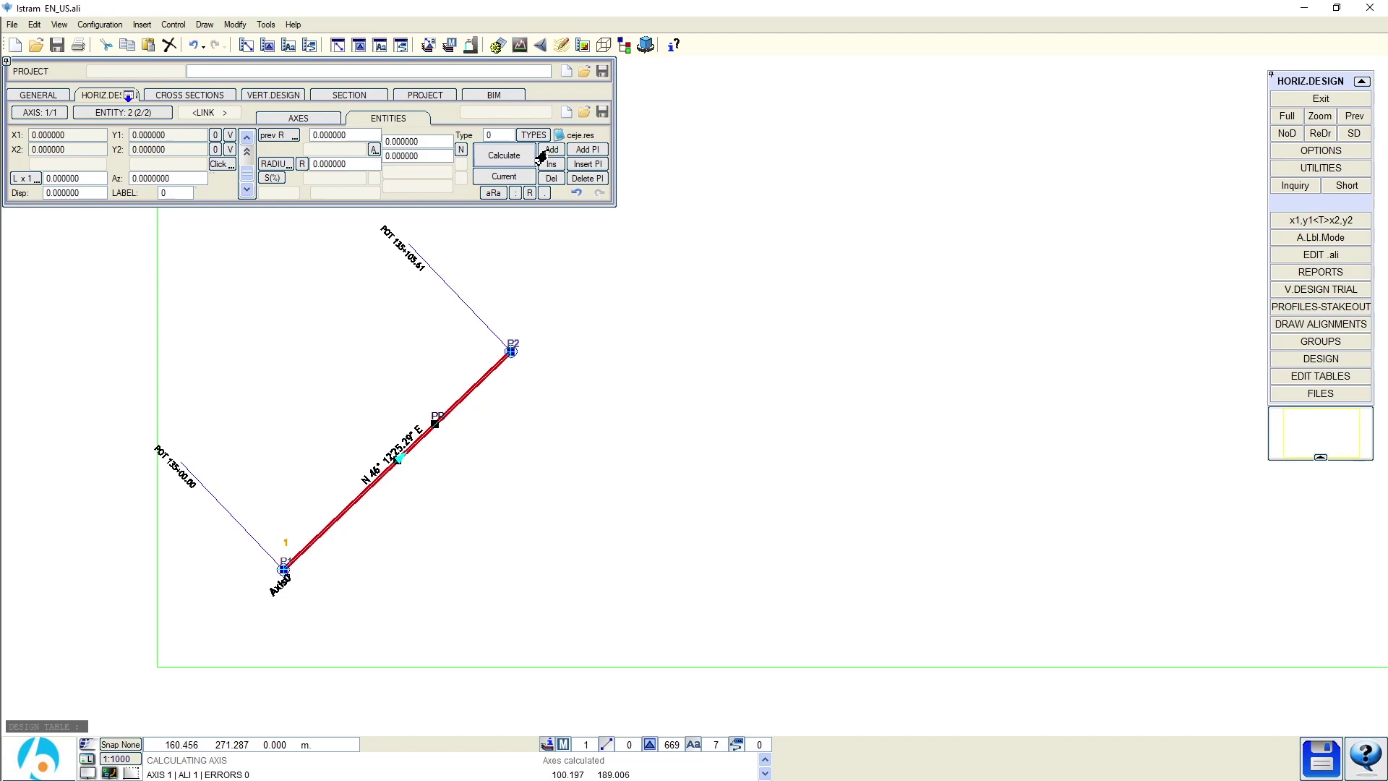
click(177, 139)
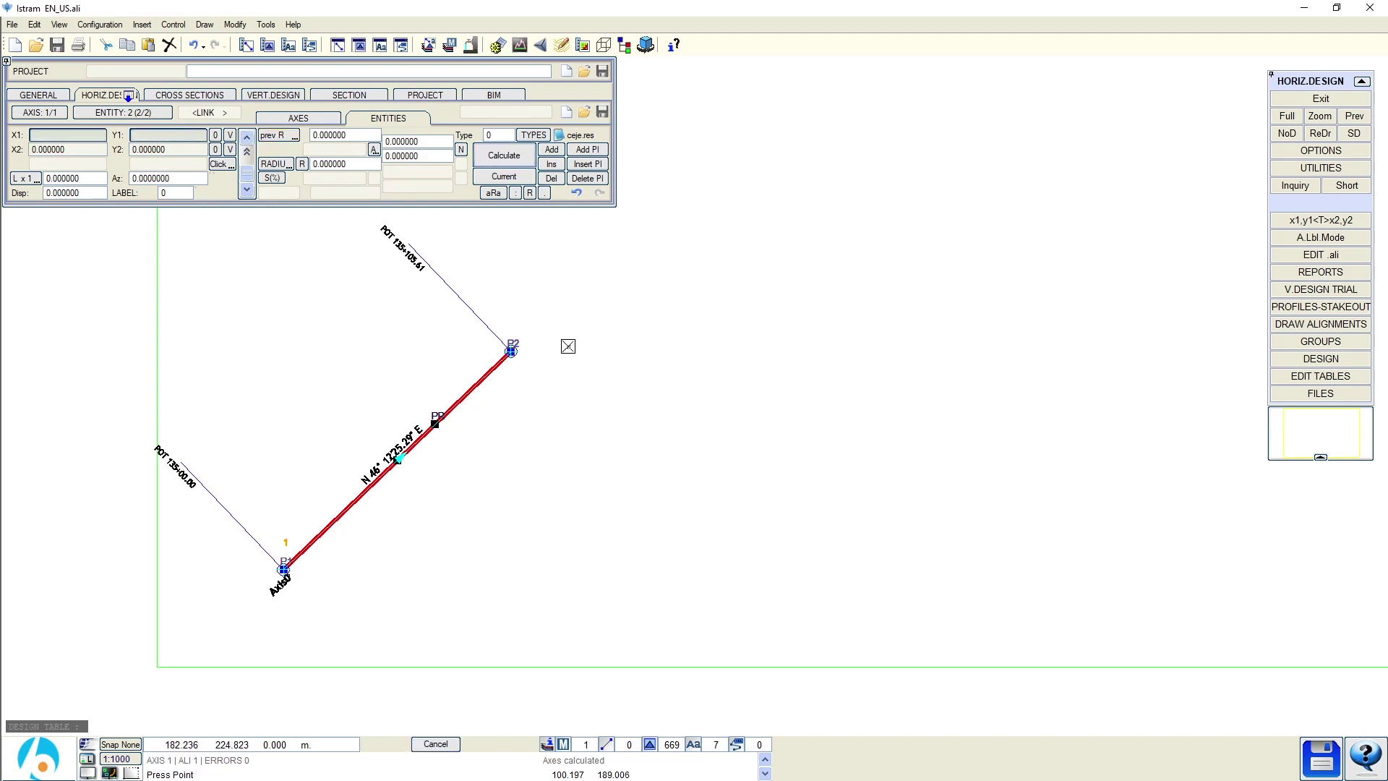
click(628, 355)
click(137, 149)
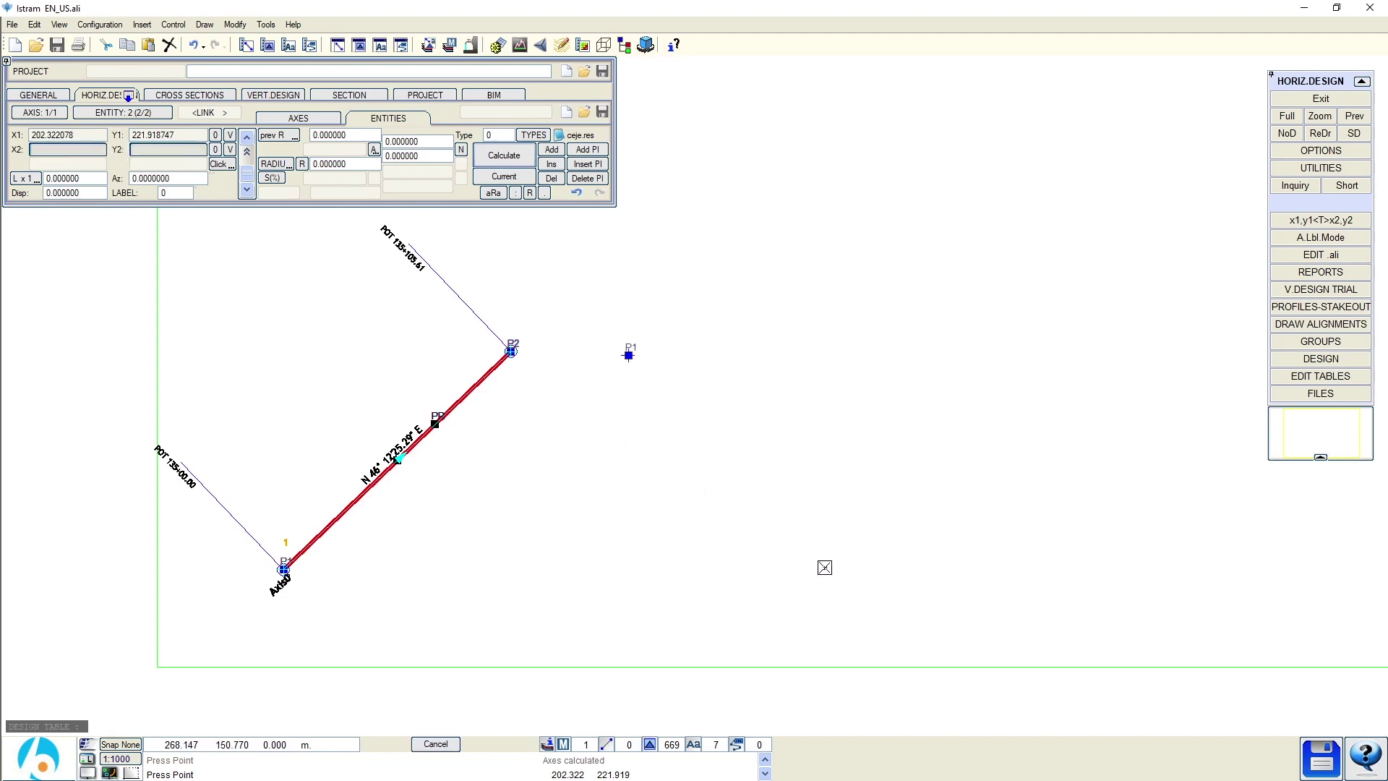
click(825, 568)
click(504, 155)
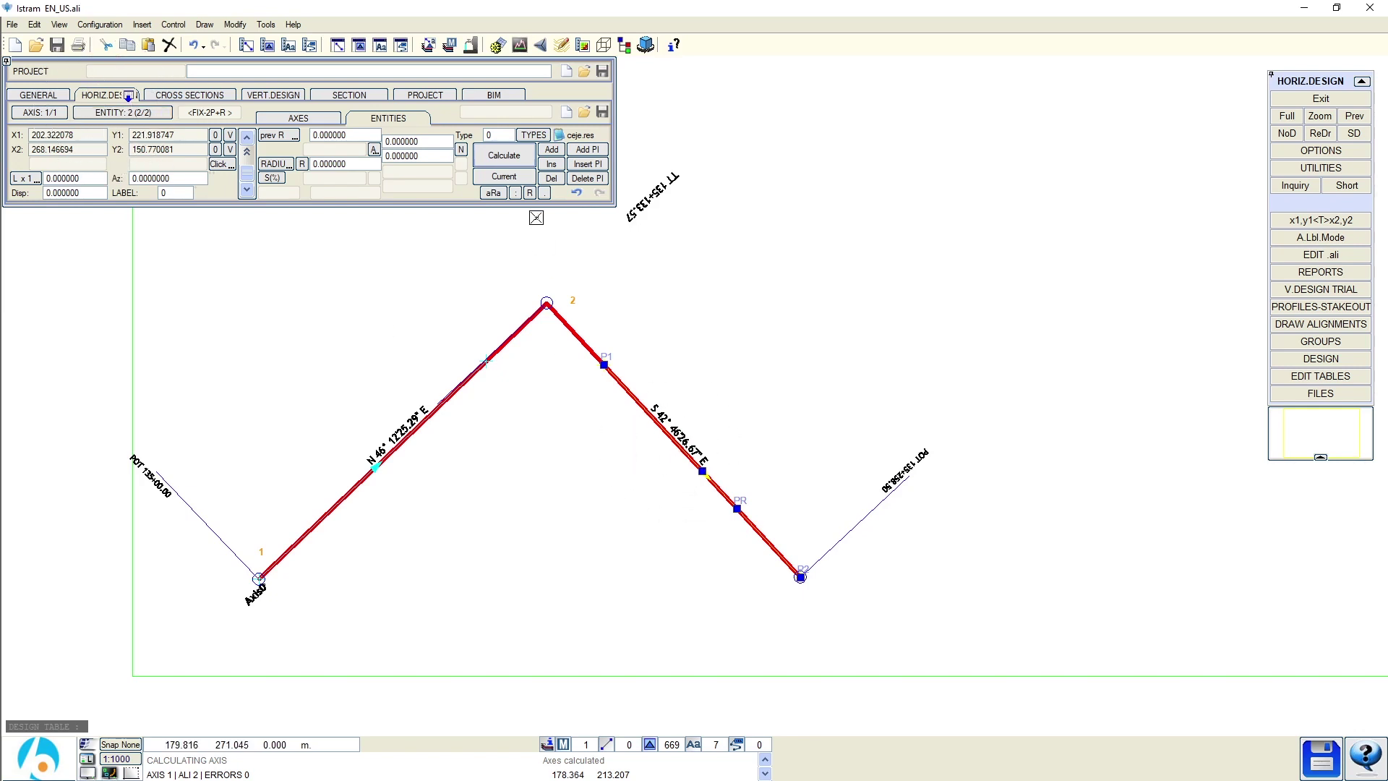
Step: Insert a new entity between the two straights and set its type to FLOATING
click(546, 164)
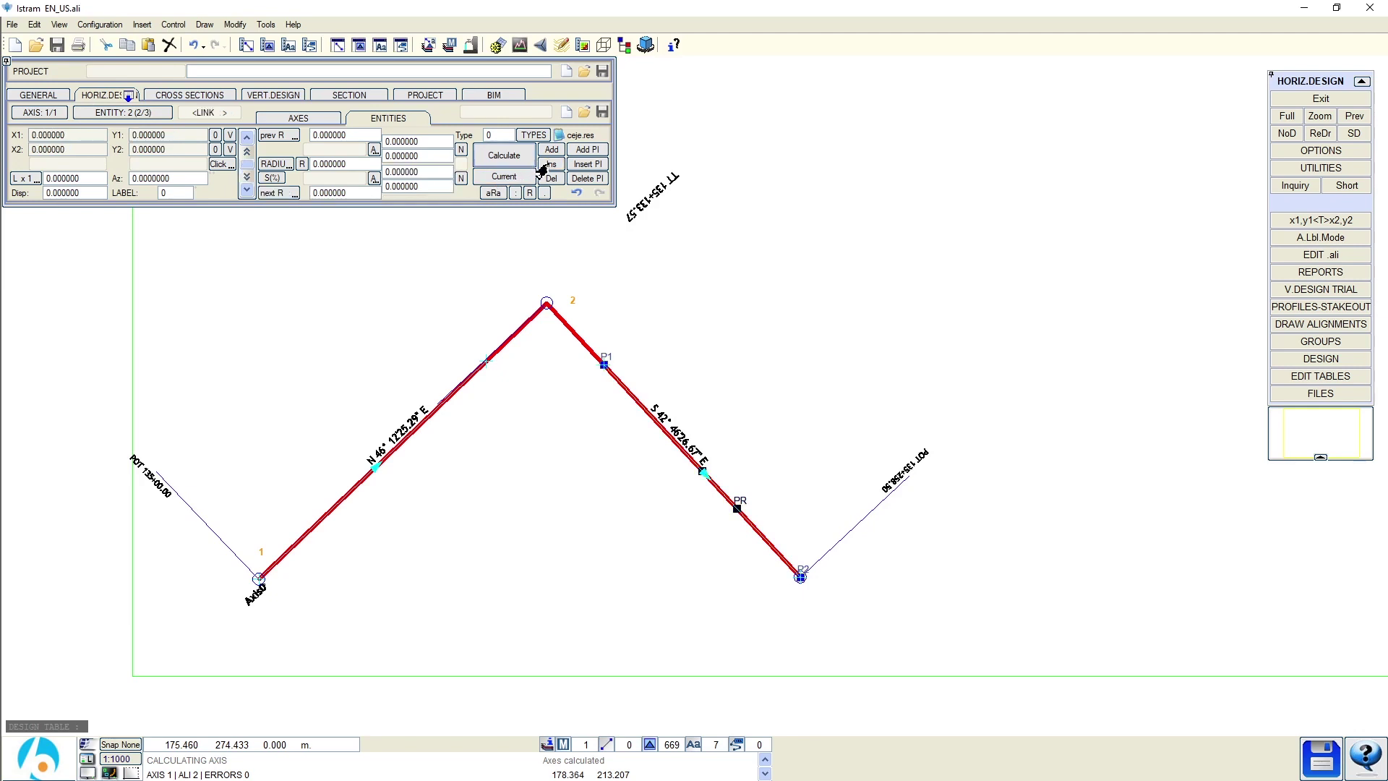
click(490, 138)
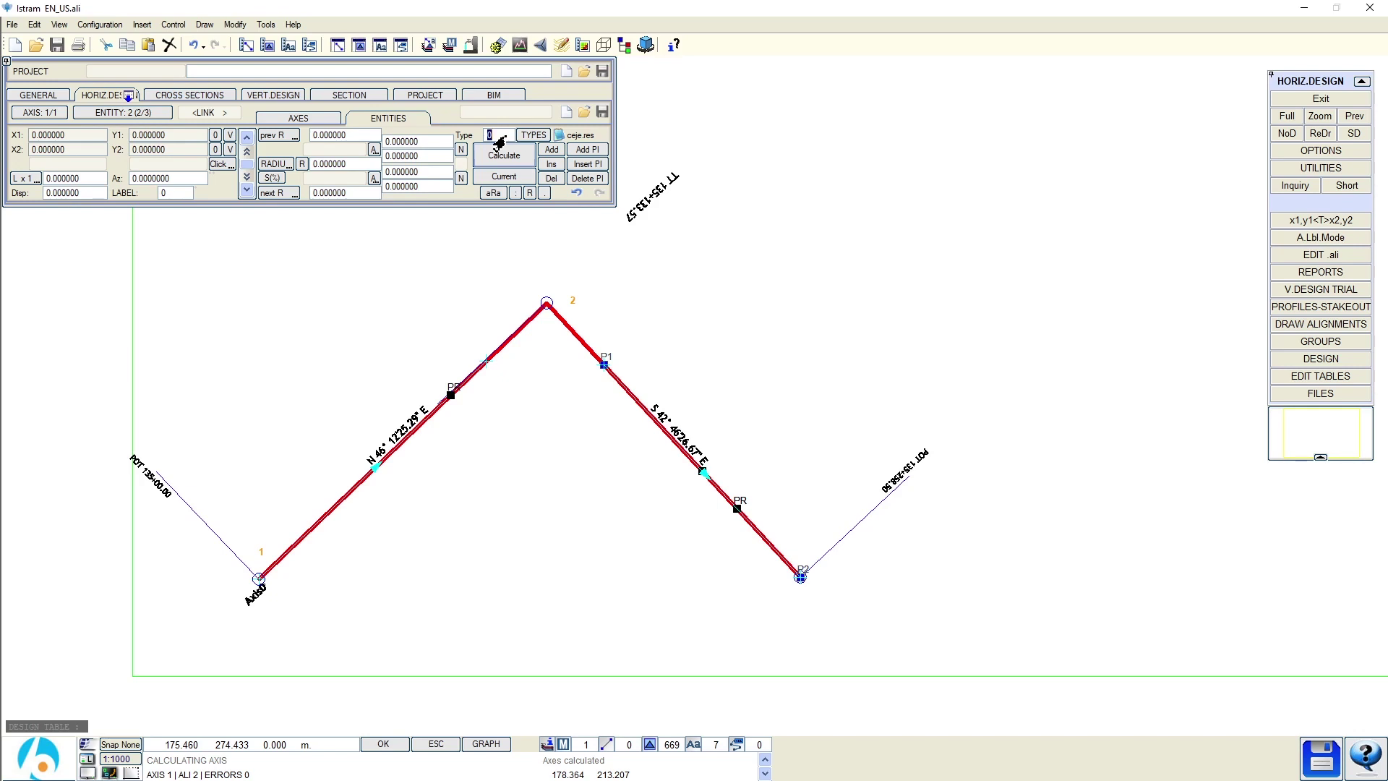
click(534, 135)
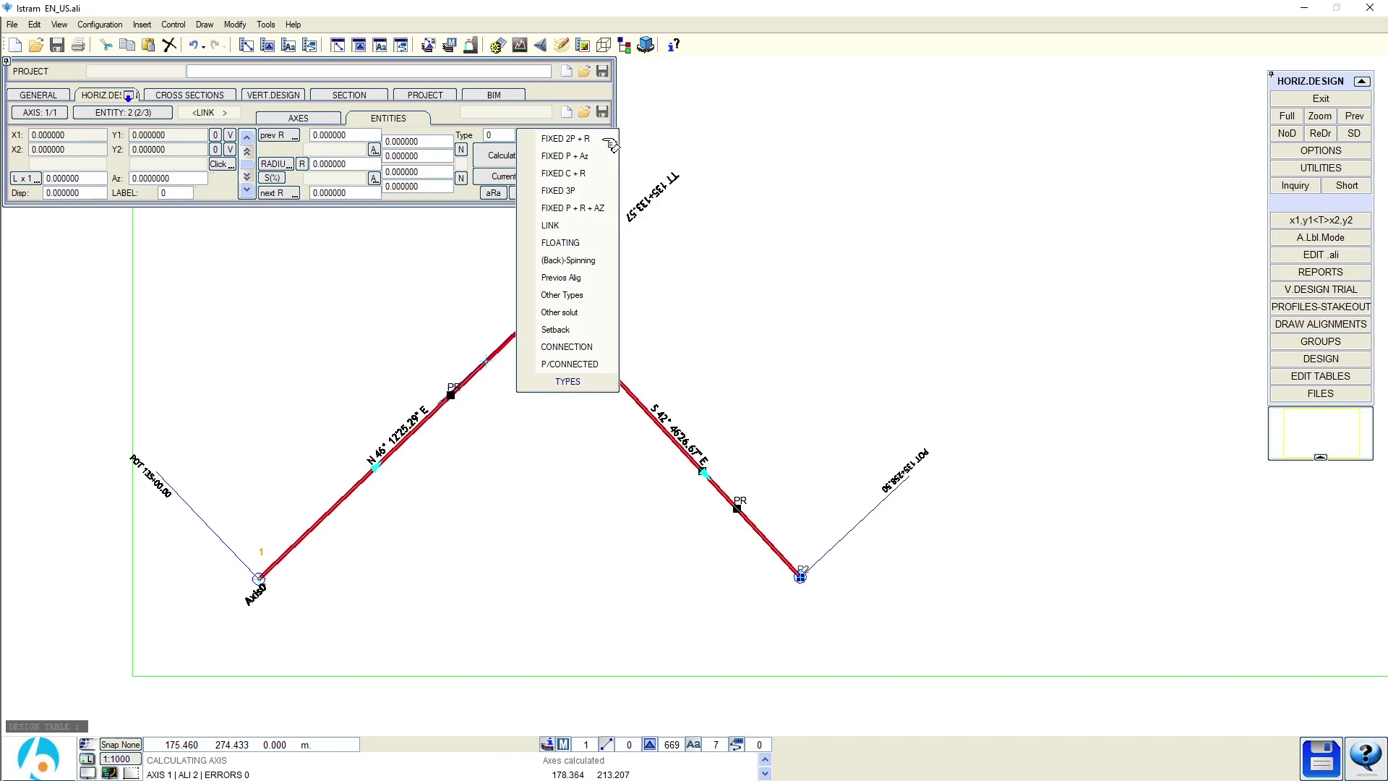
click(568, 140)
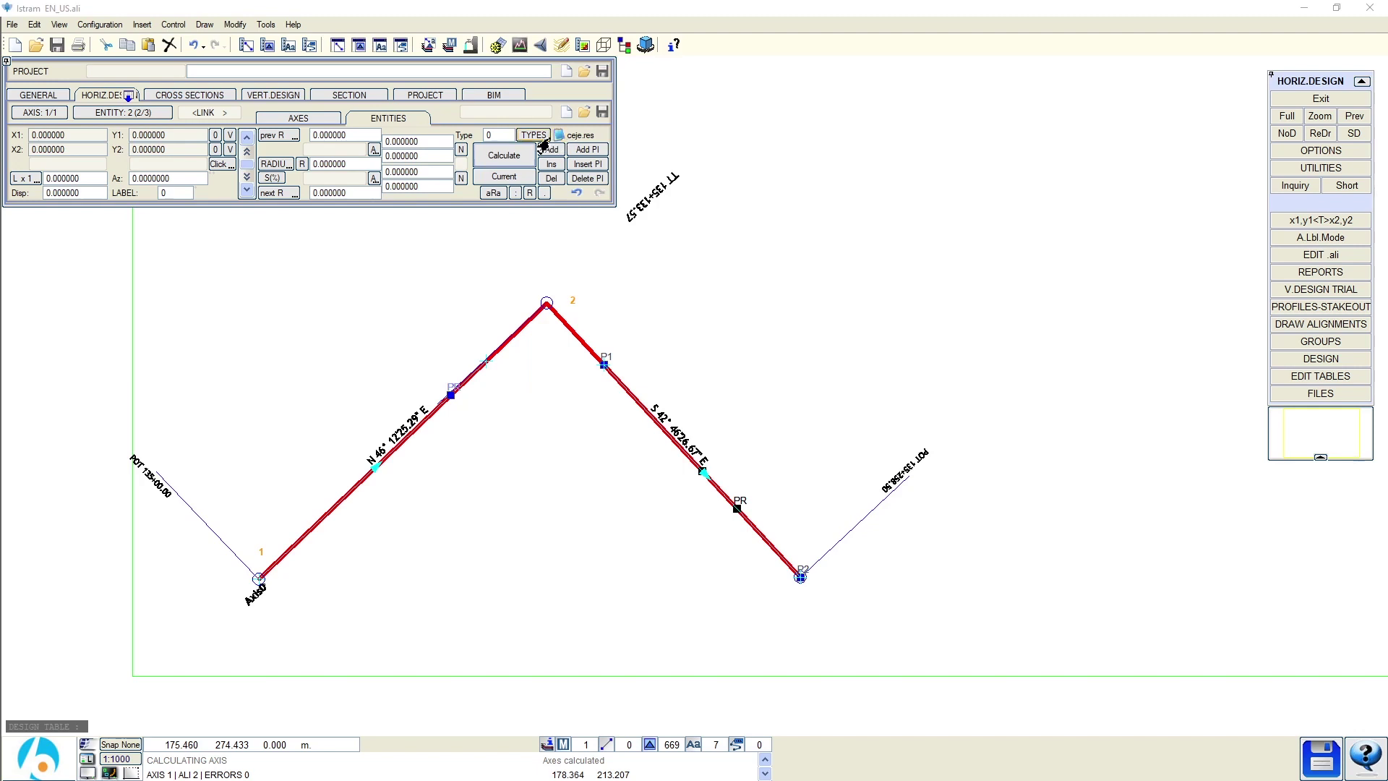
click(535, 137)
click(605, 156)
click(537, 140)
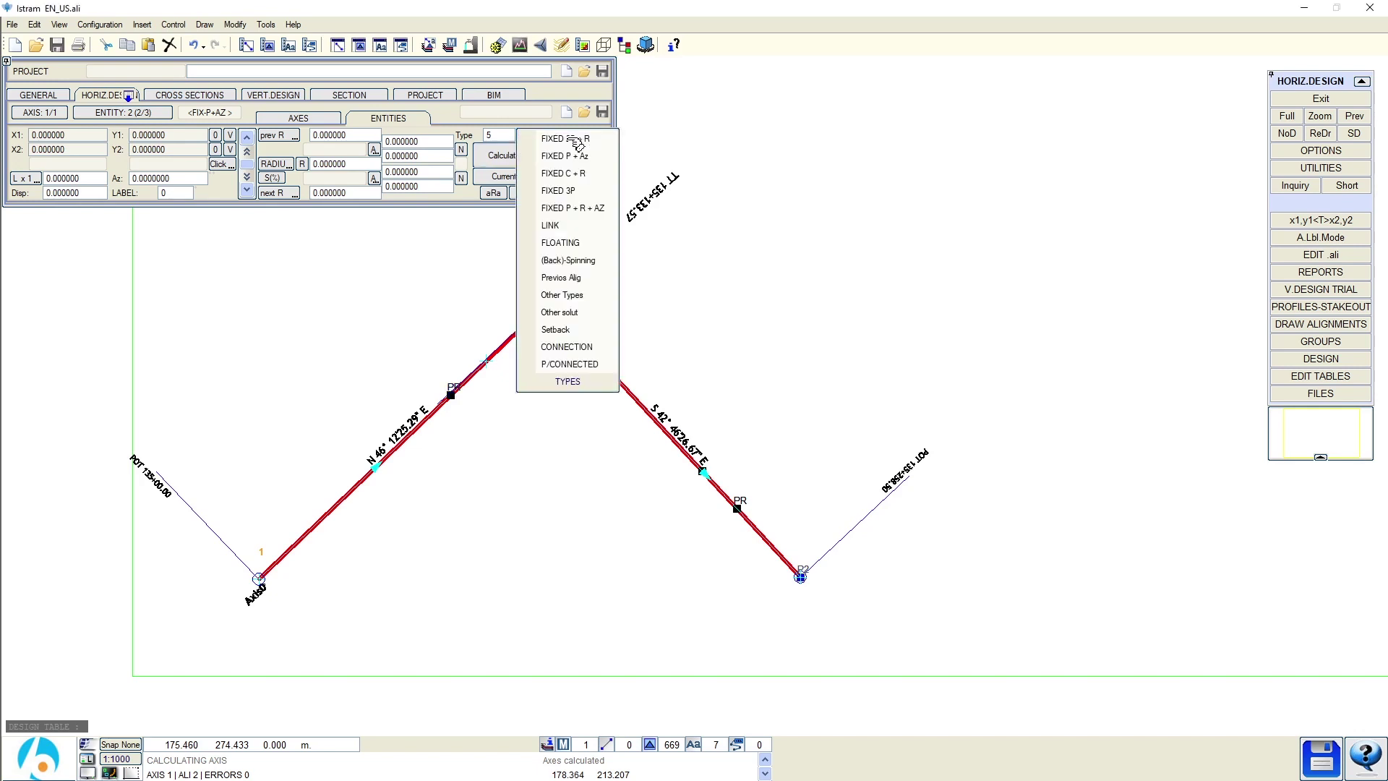
click(584, 243)
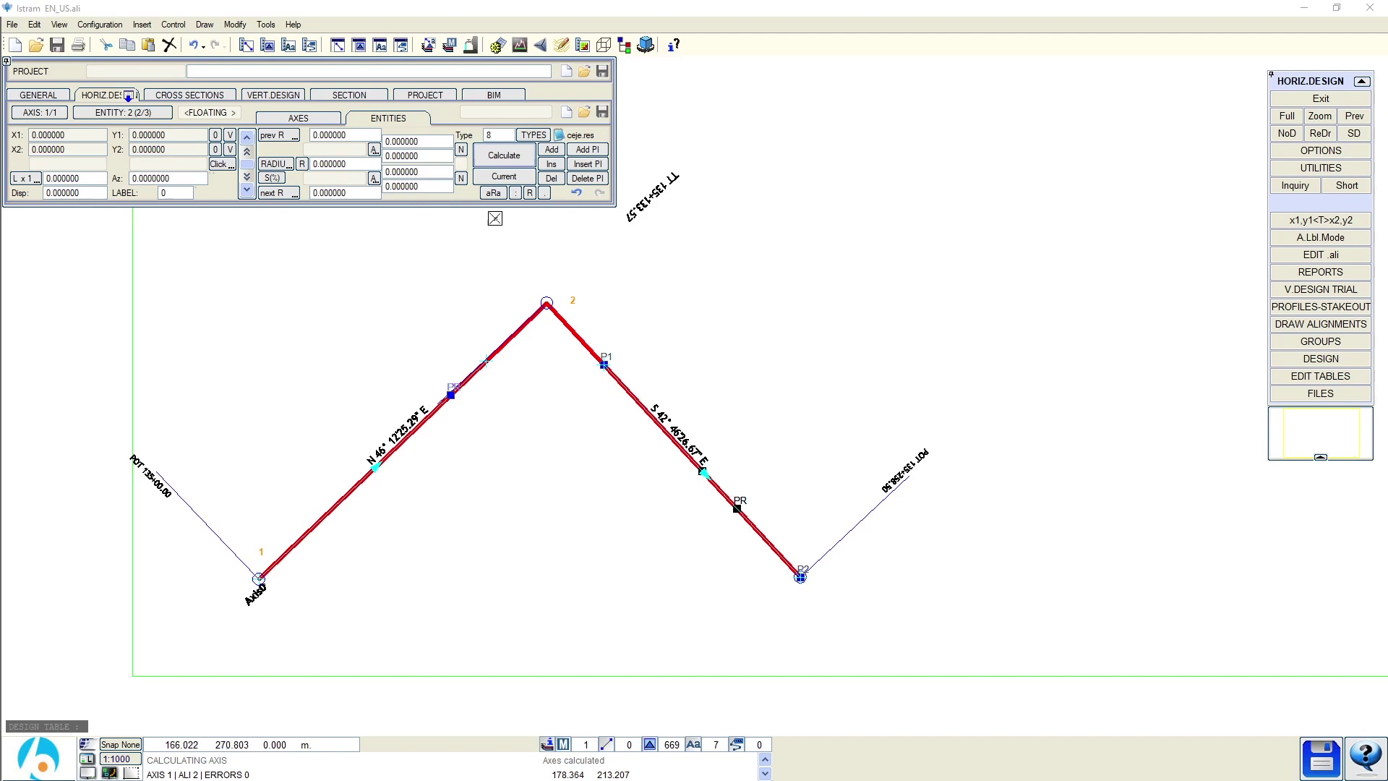
Step: Set the floating curve's radius to 30 with its transitions defined by length (L), and calculate the axis
click(488, 137)
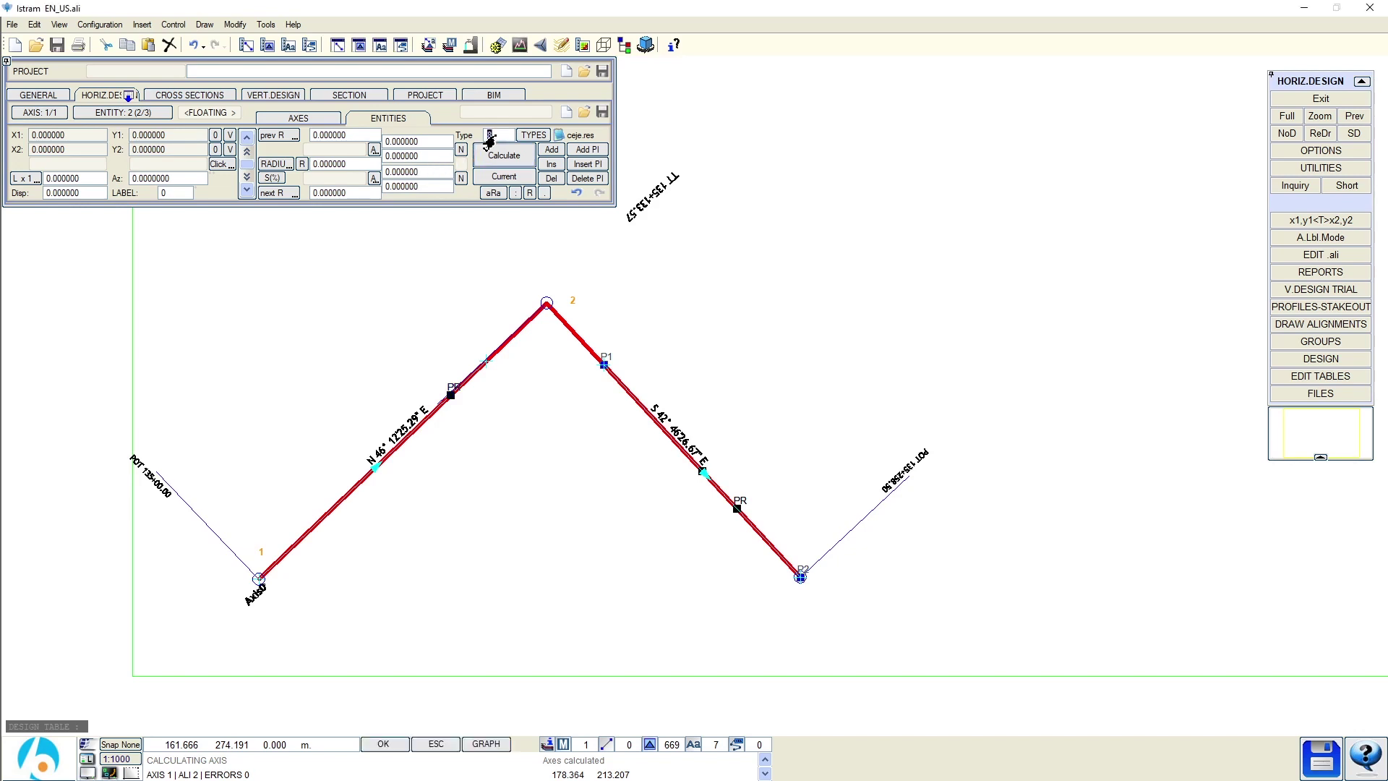
click(406, 155)
click(404, 172)
click(397, 187)
click(359, 169)
text(30)
key(Return)
click(491, 164)
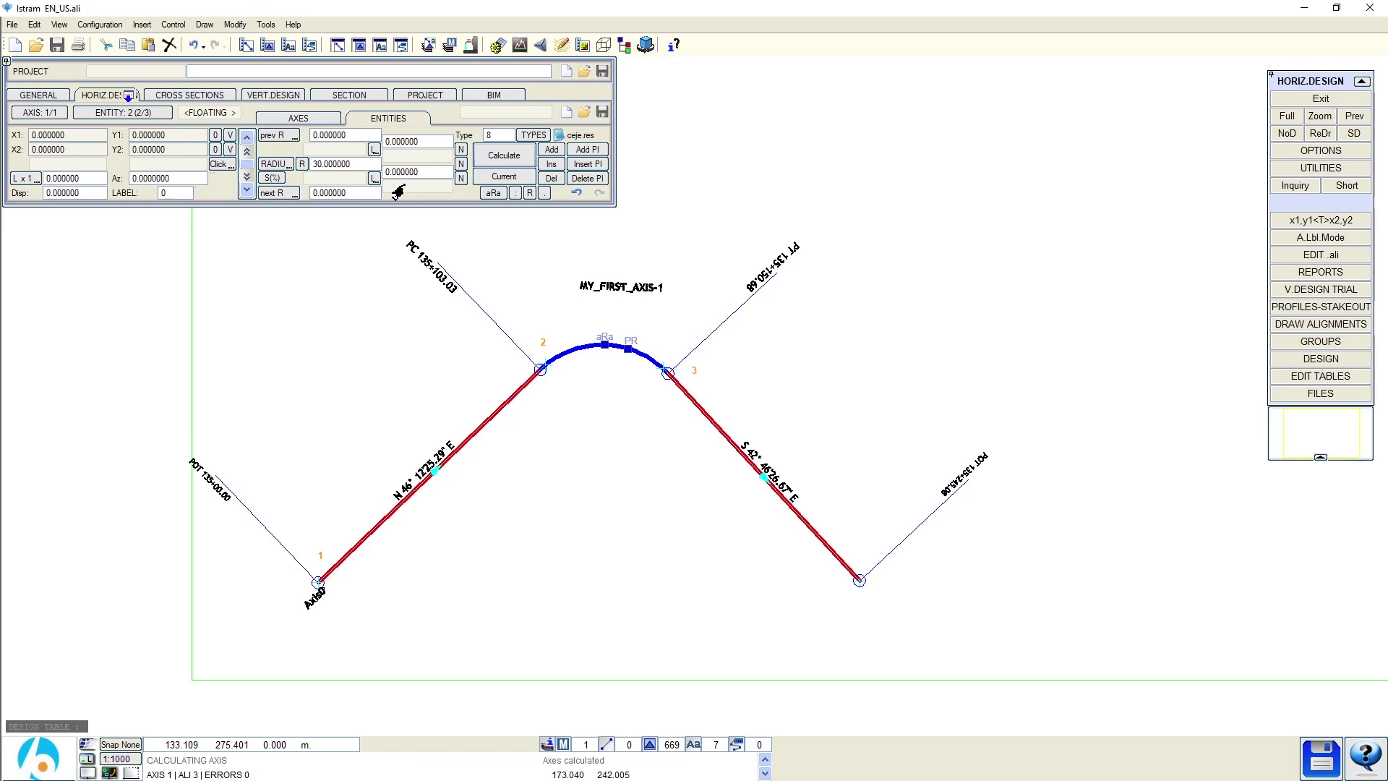
Step: Give the floating curve an entry transition length of 15 and an exit transition length of 20, and recalculate the axis
click(399, 143)
text(15)
click(399, 172)
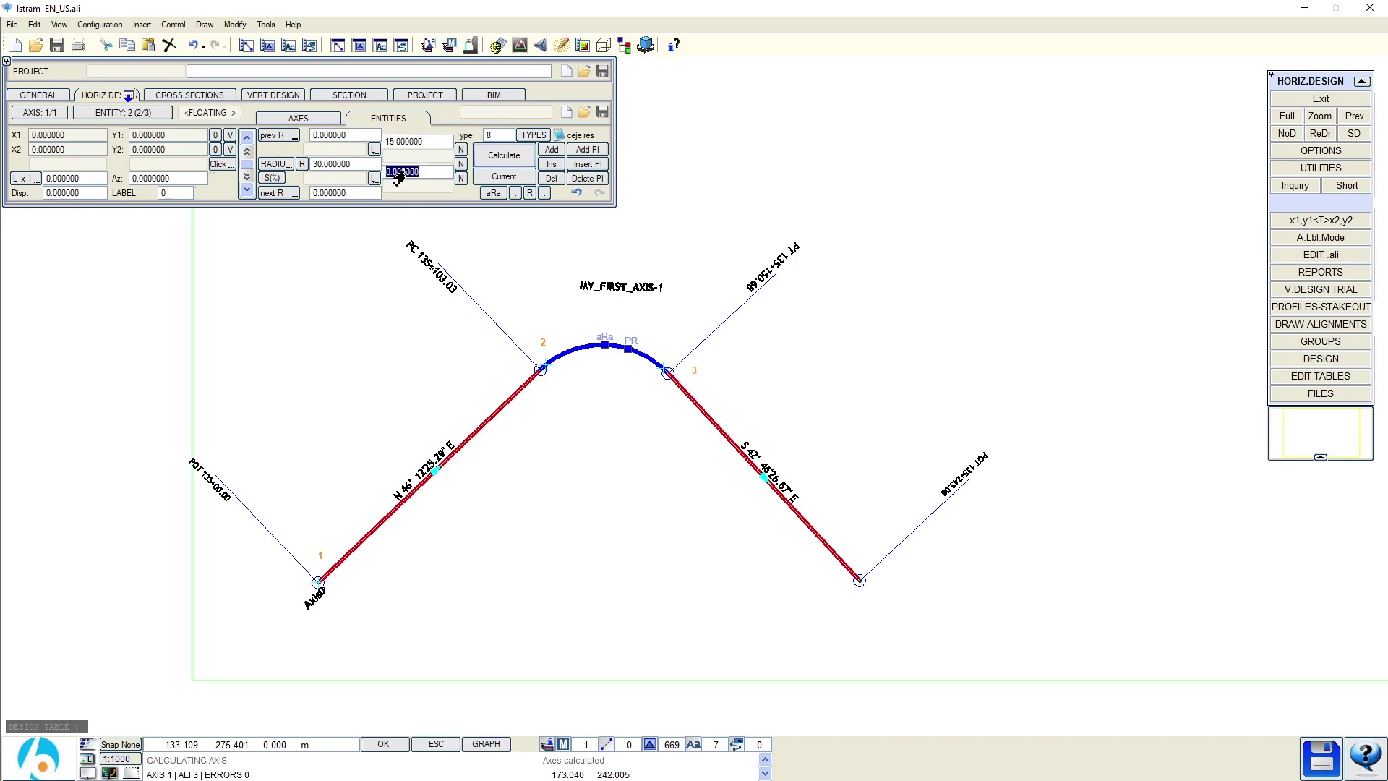
text(20)
click(504, 155)
scroll(564, 350, up, 2)
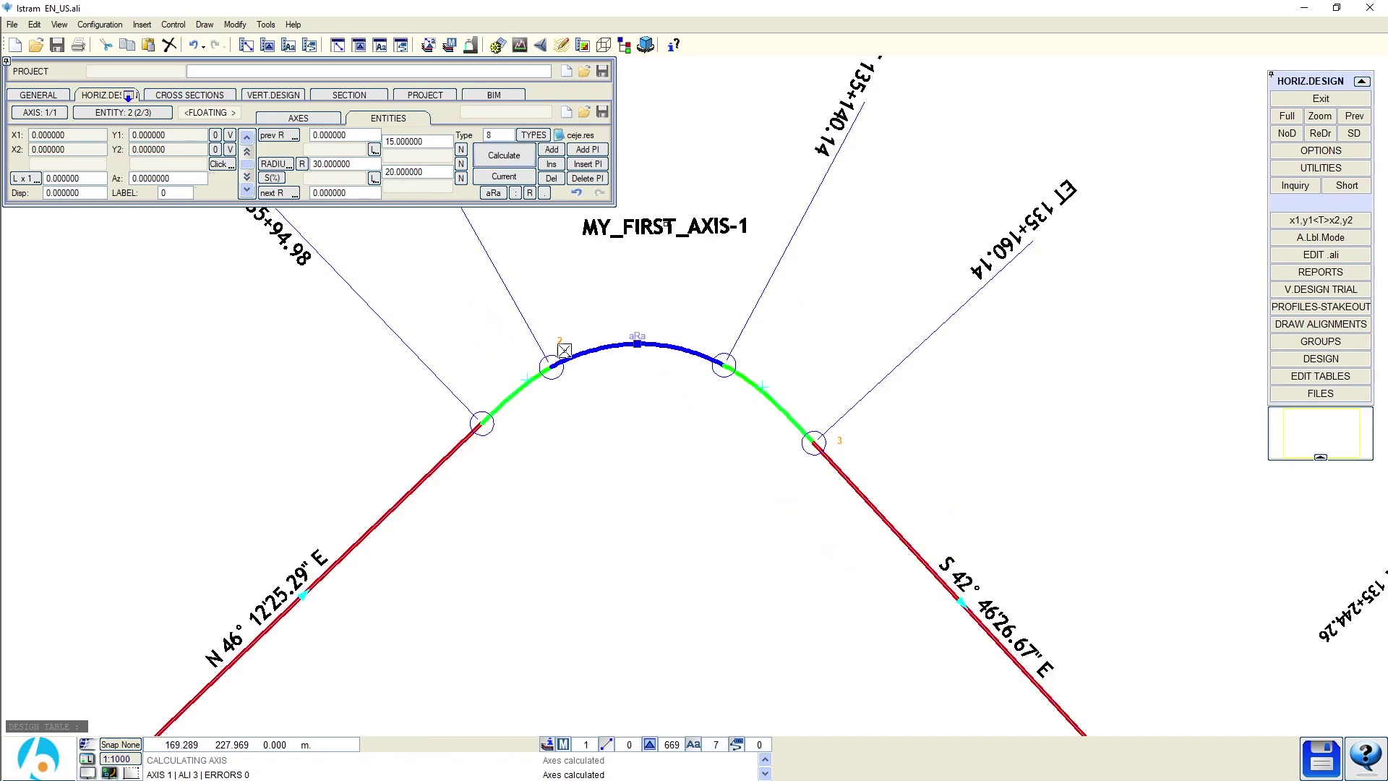
Step: Add a third straight entity from about (313.52, 160.45) to about (375.96, 222.64) and calculate the axis
scroll(564, 349, down, 2)
middle_drag(846, 536, 604, 470)
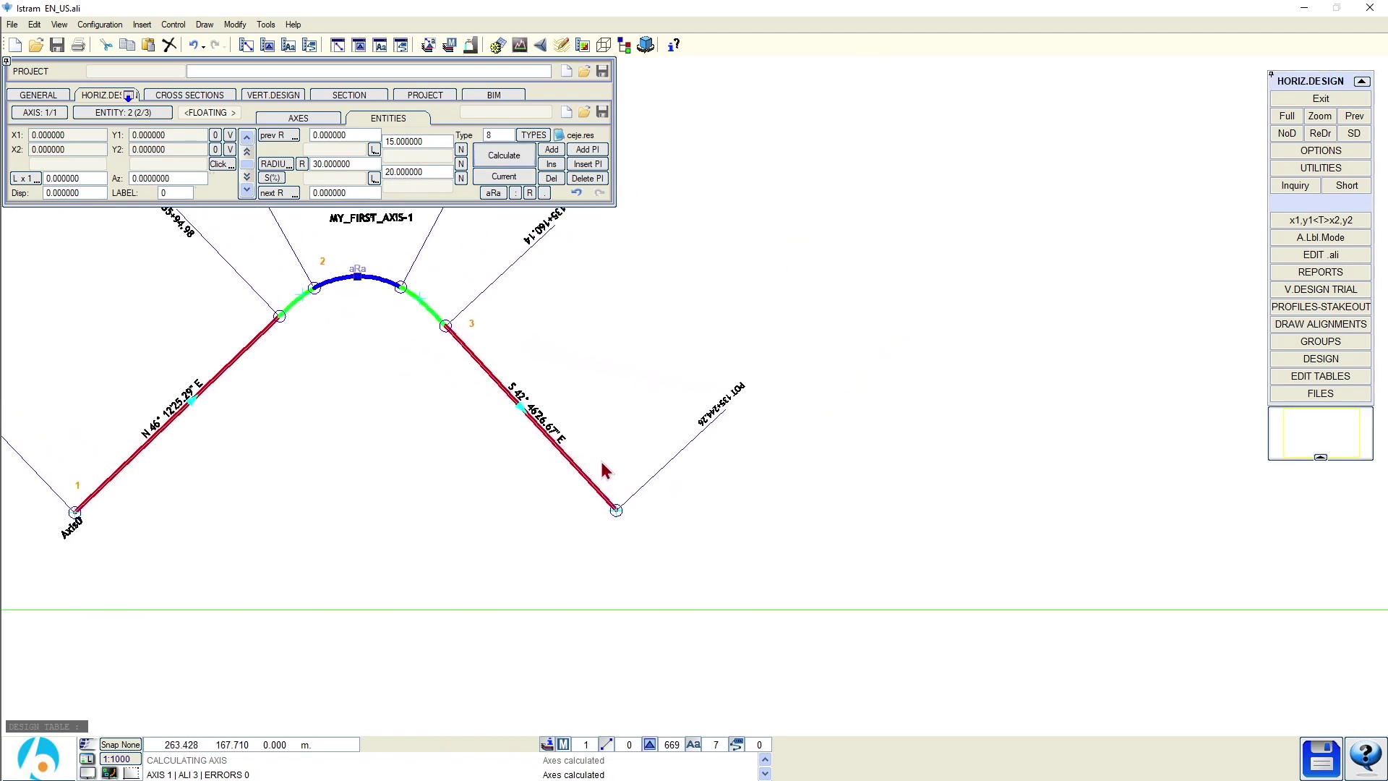
click(547, 150)
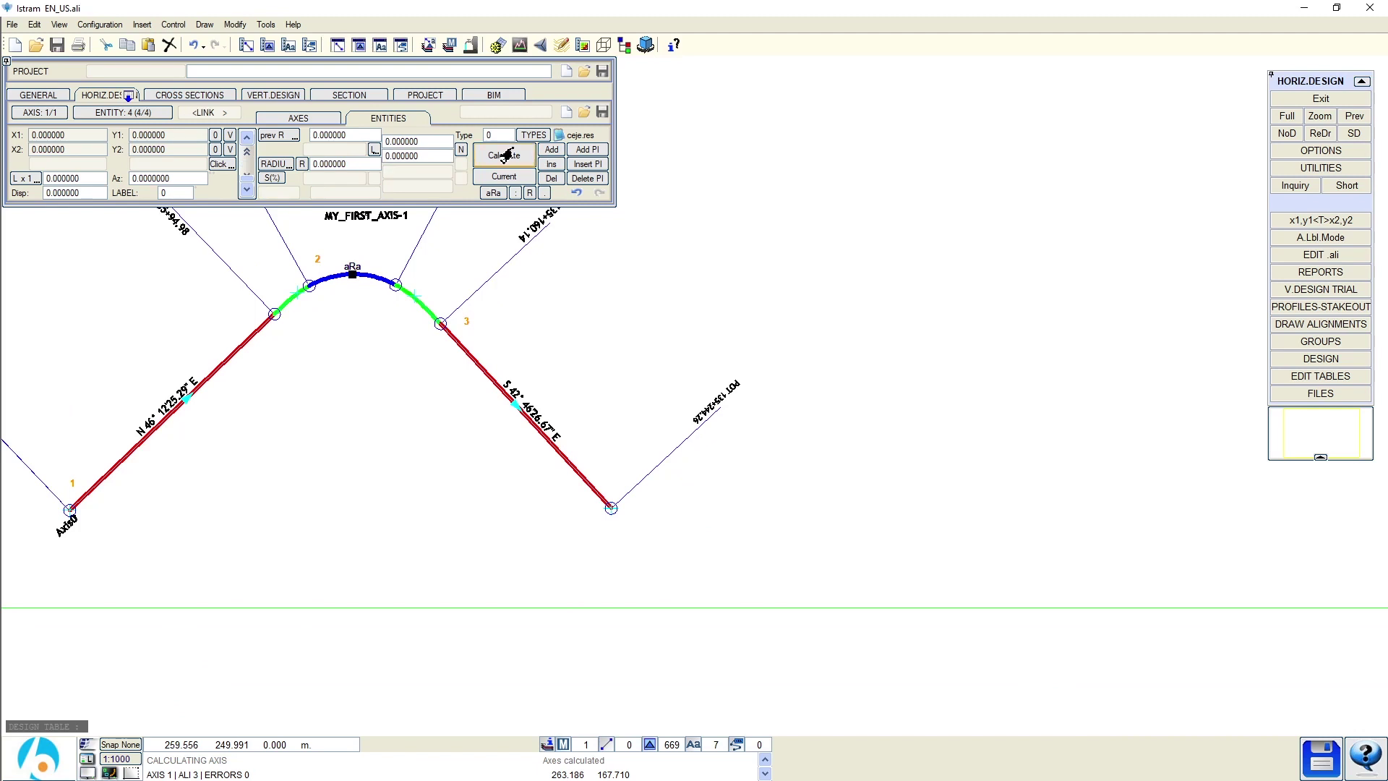
click(746, 479)
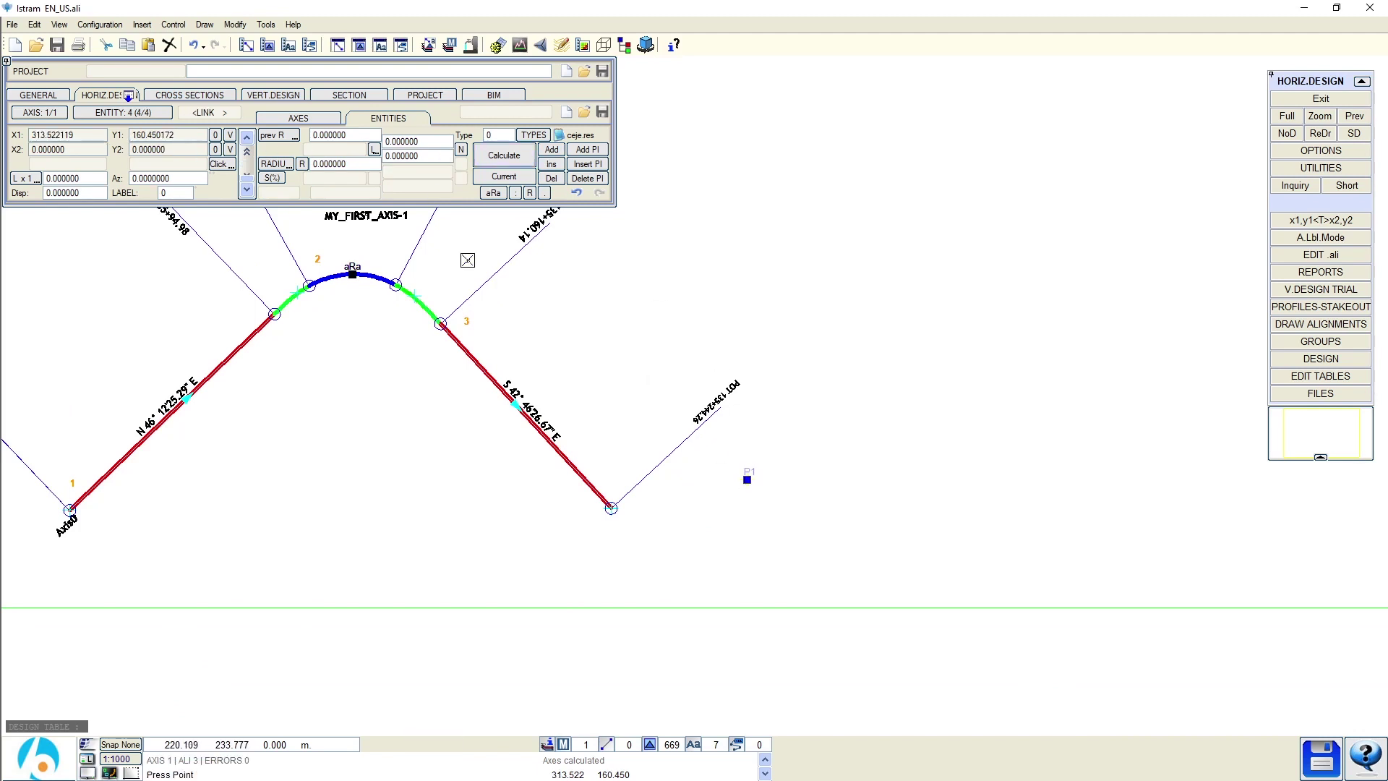
click(933, 293)
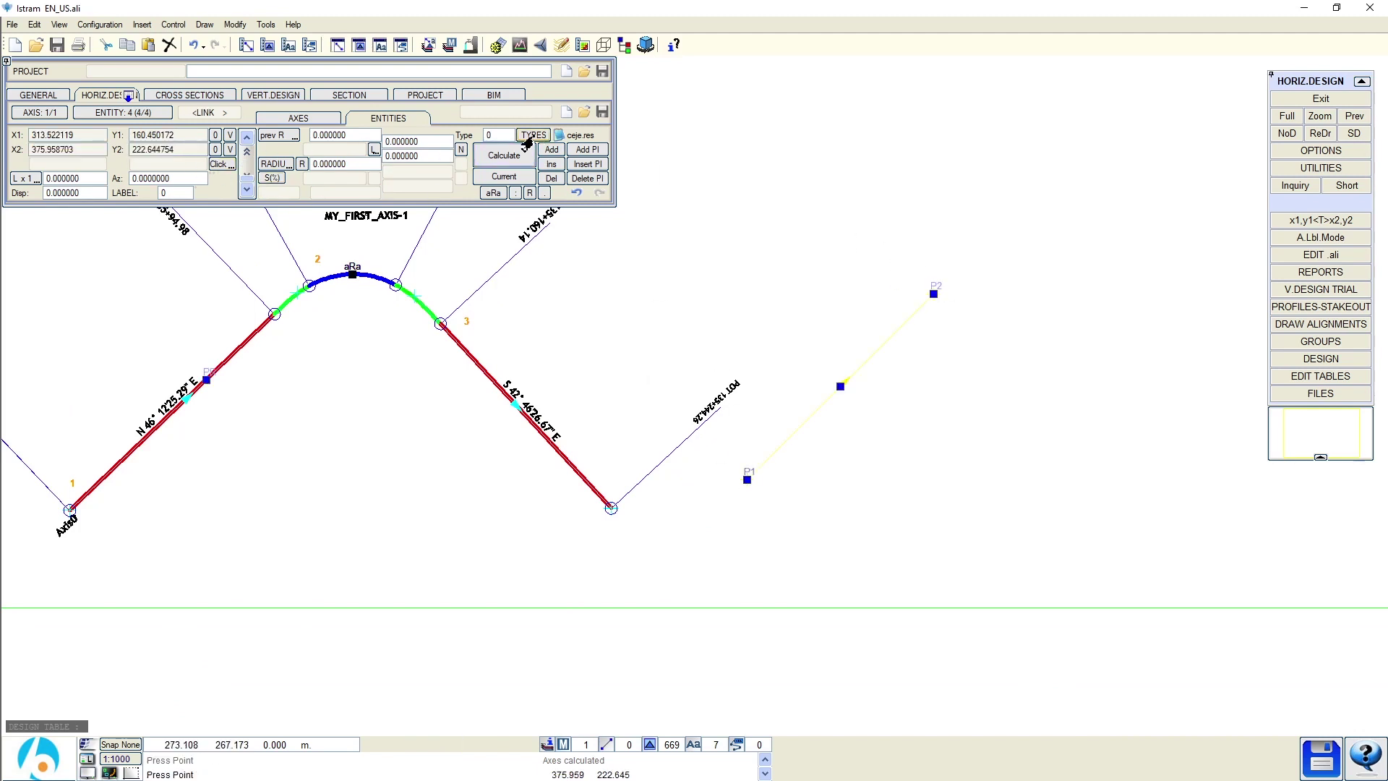
click(491, 157)
Step: Insert a FLOATING curve entity between the second and third straights with a radius of -30
click(548, 152)
click(535, 136)
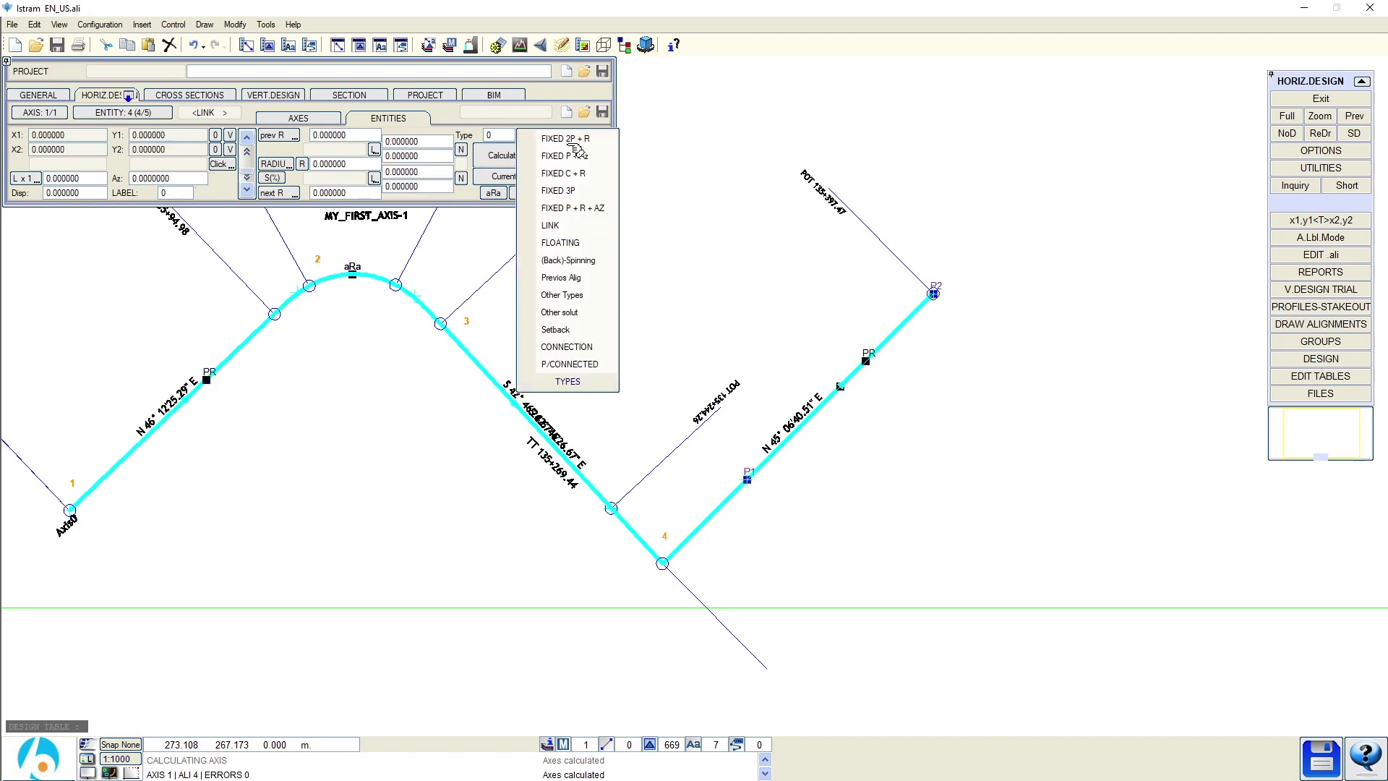
click(581, 240)
click(336, 165)
text(-)
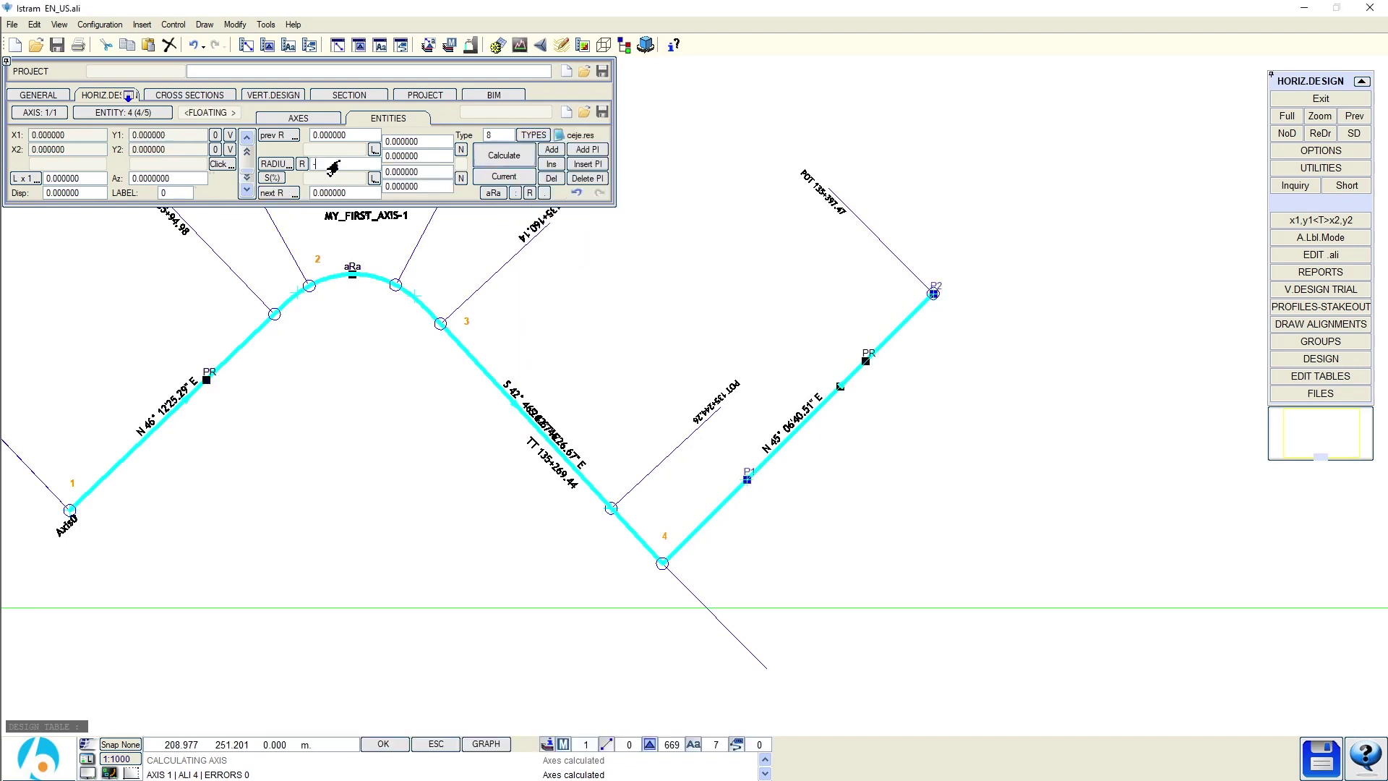
text(30)
Step: Give the second floating curve entry and exit transition lengths of 20 and recalculate the axis
click(402, 142)
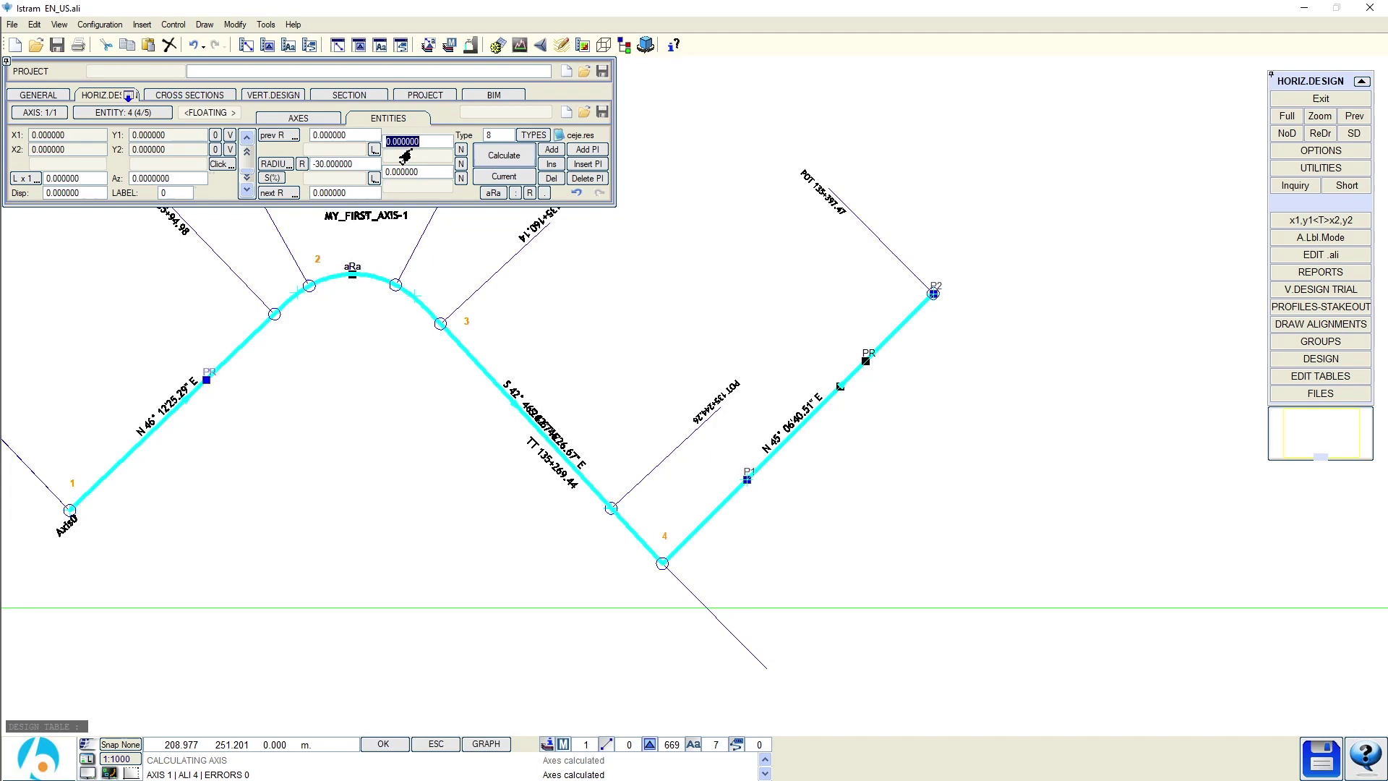
text(20)
key(Tab)
text(20)
click(504, 155)
scroll(521, 341, up, 3)
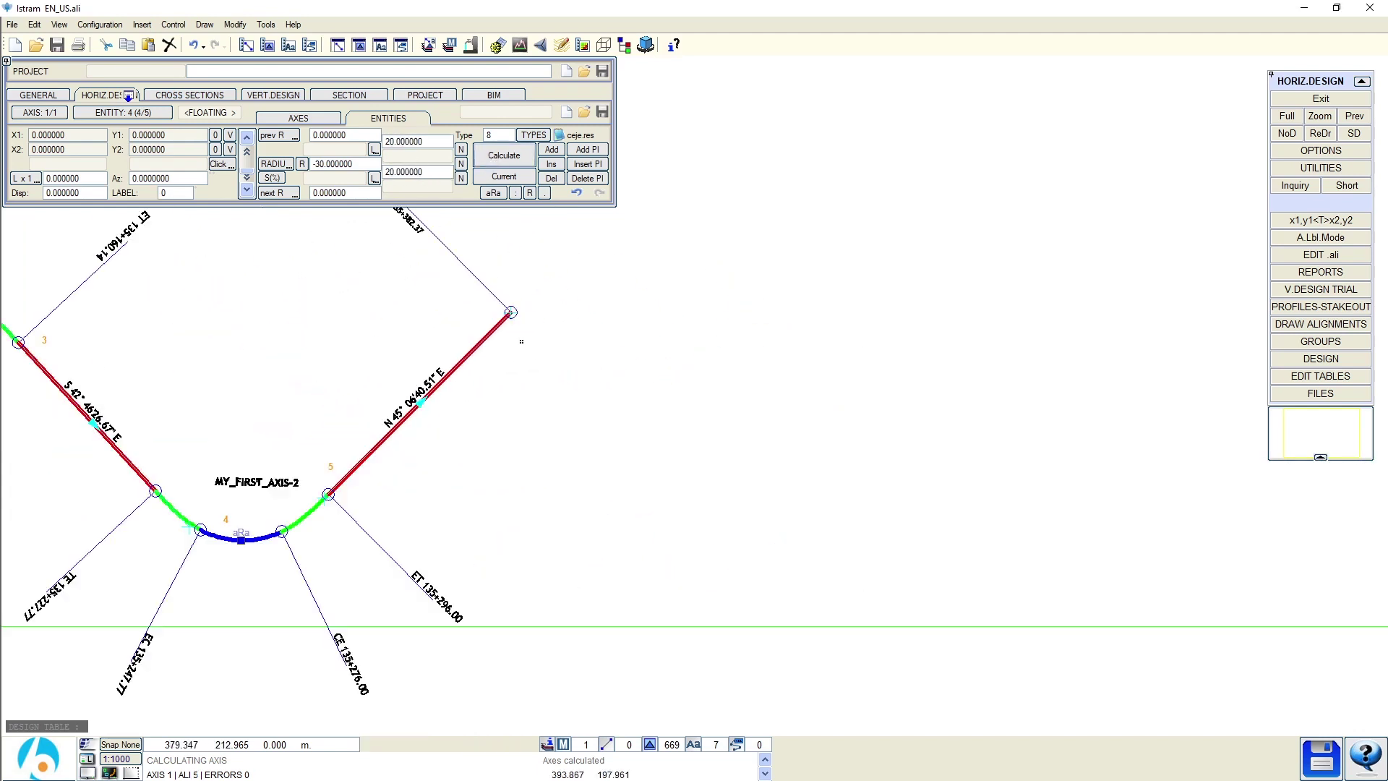
middle_drag(540, 350, 554, 380)
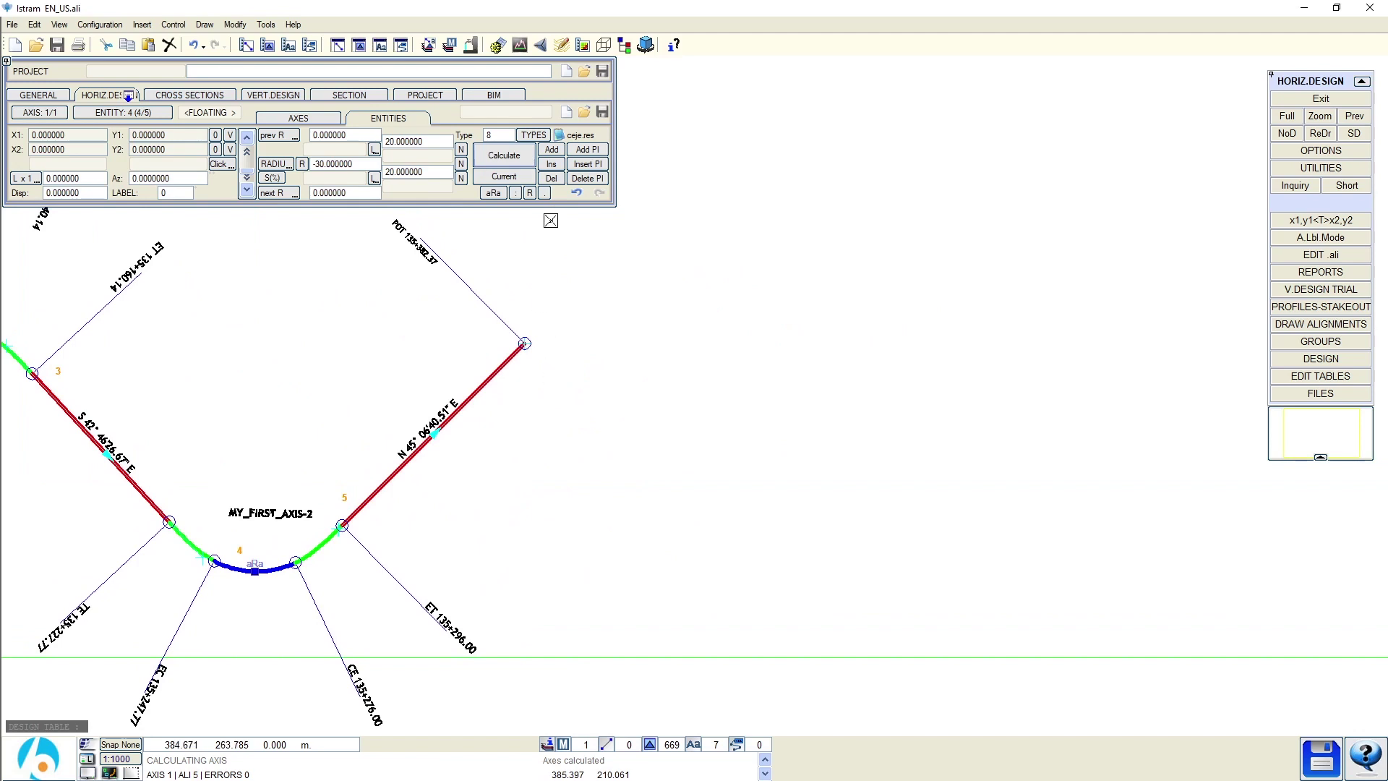
Step: Add a spinning-type curve entity after the last straight and set its radius to 120
click(539, 136)
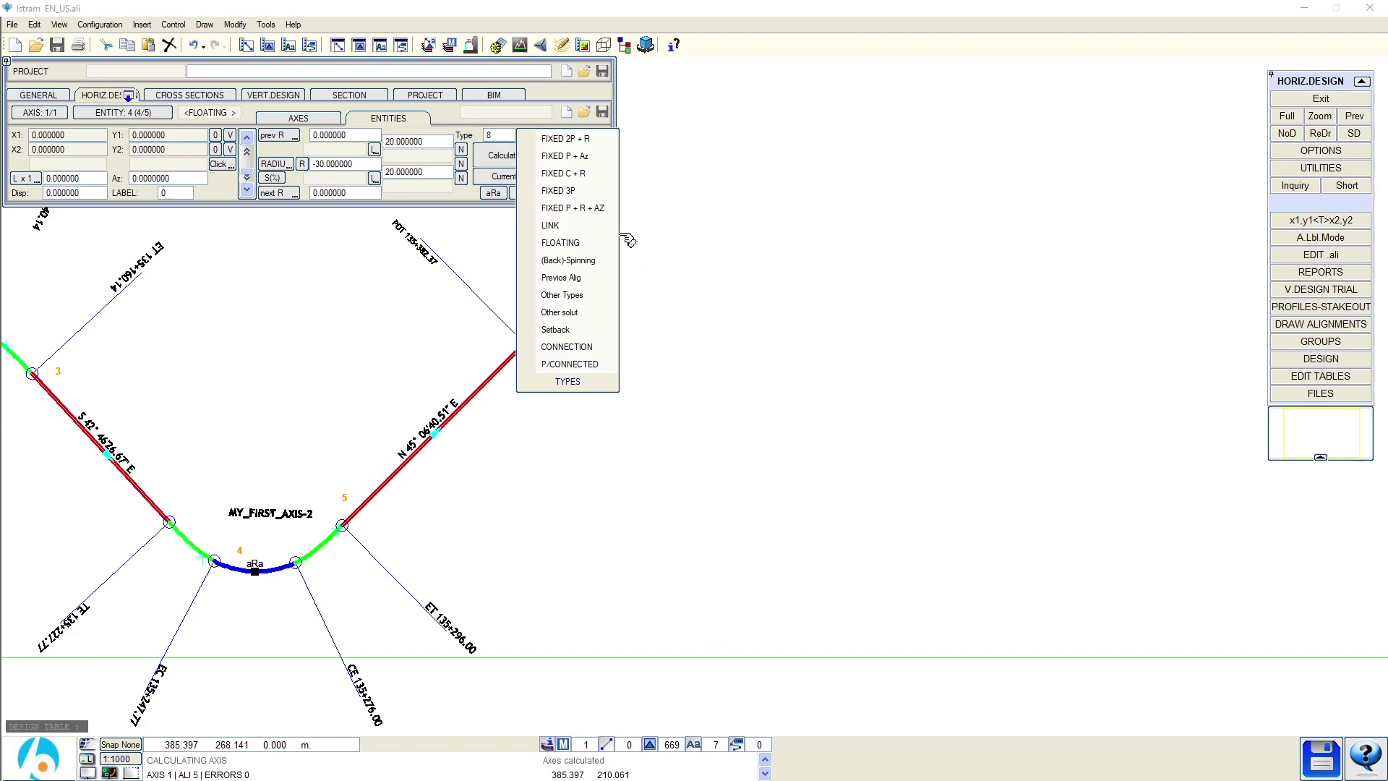
click(465, 207)
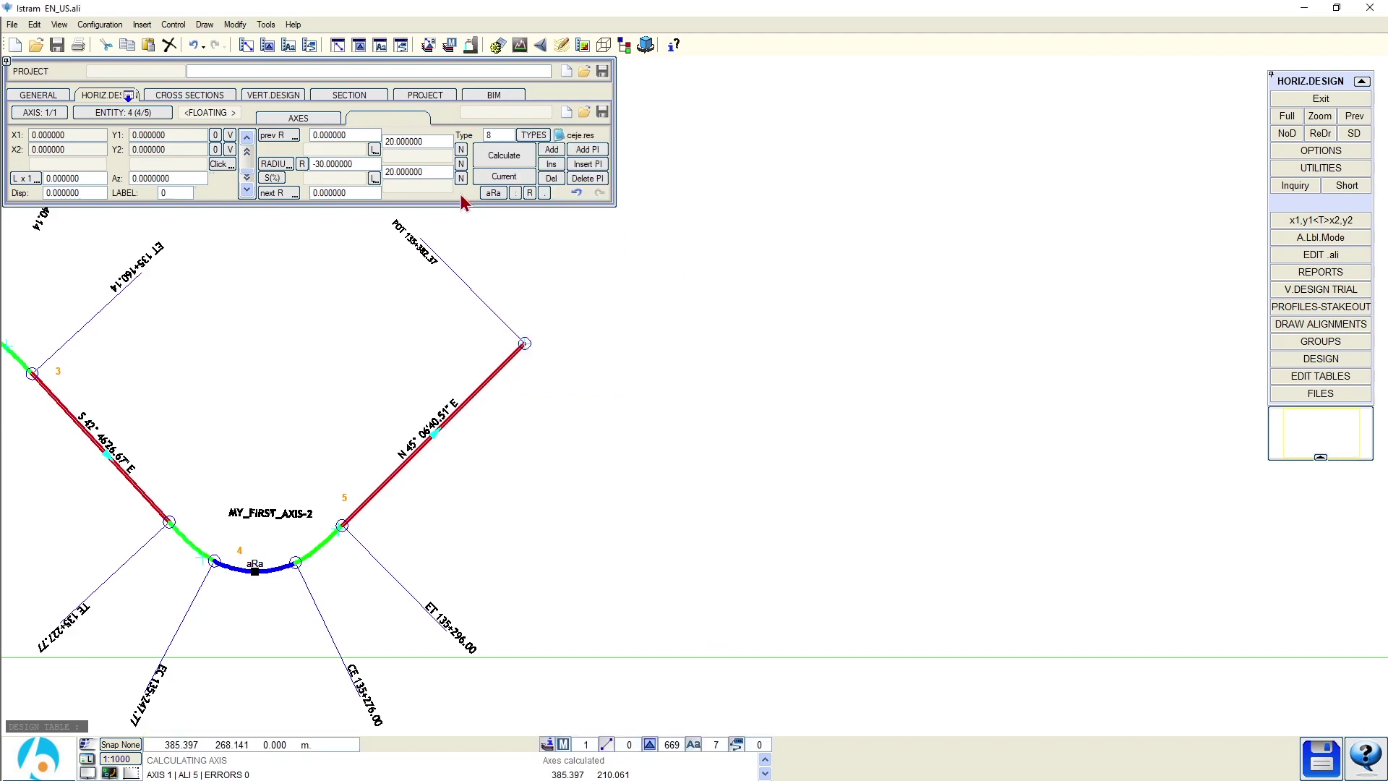
click(547, 150)
click(531, 137)
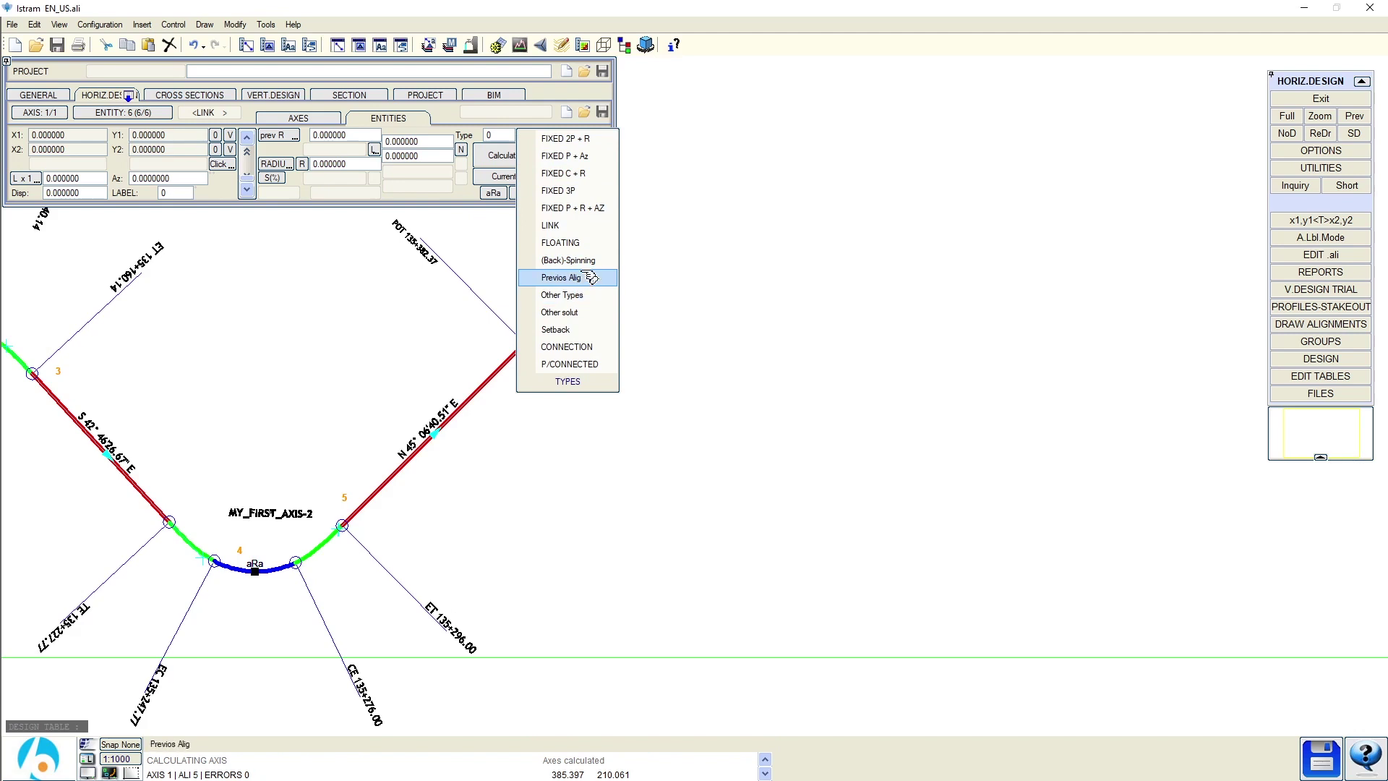
click(590, 277)
click(337, 163)
text(120)
key(Return)
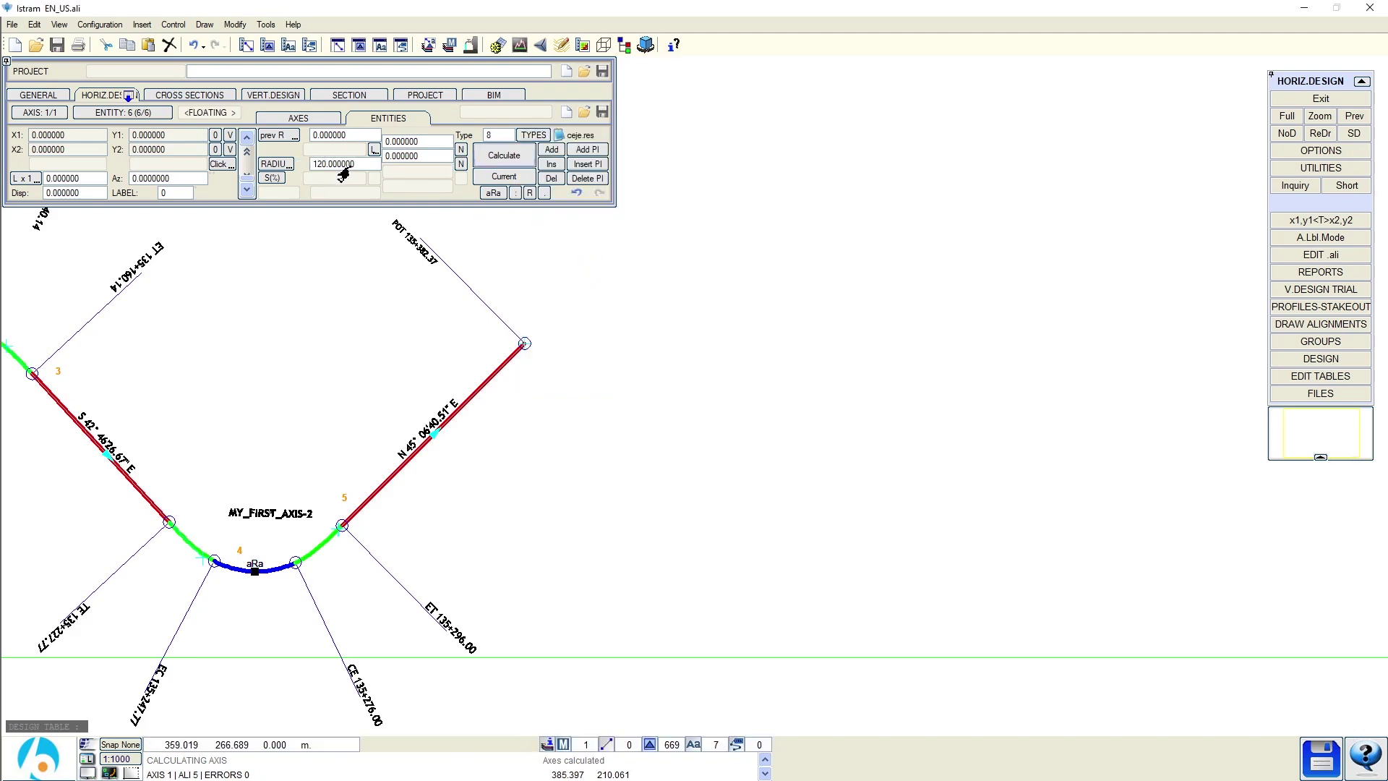
Step: Place the spinning curve's end point at about (439.36, 242.49) and calculate the axis
right_click(182, 150)
click(714, 283)
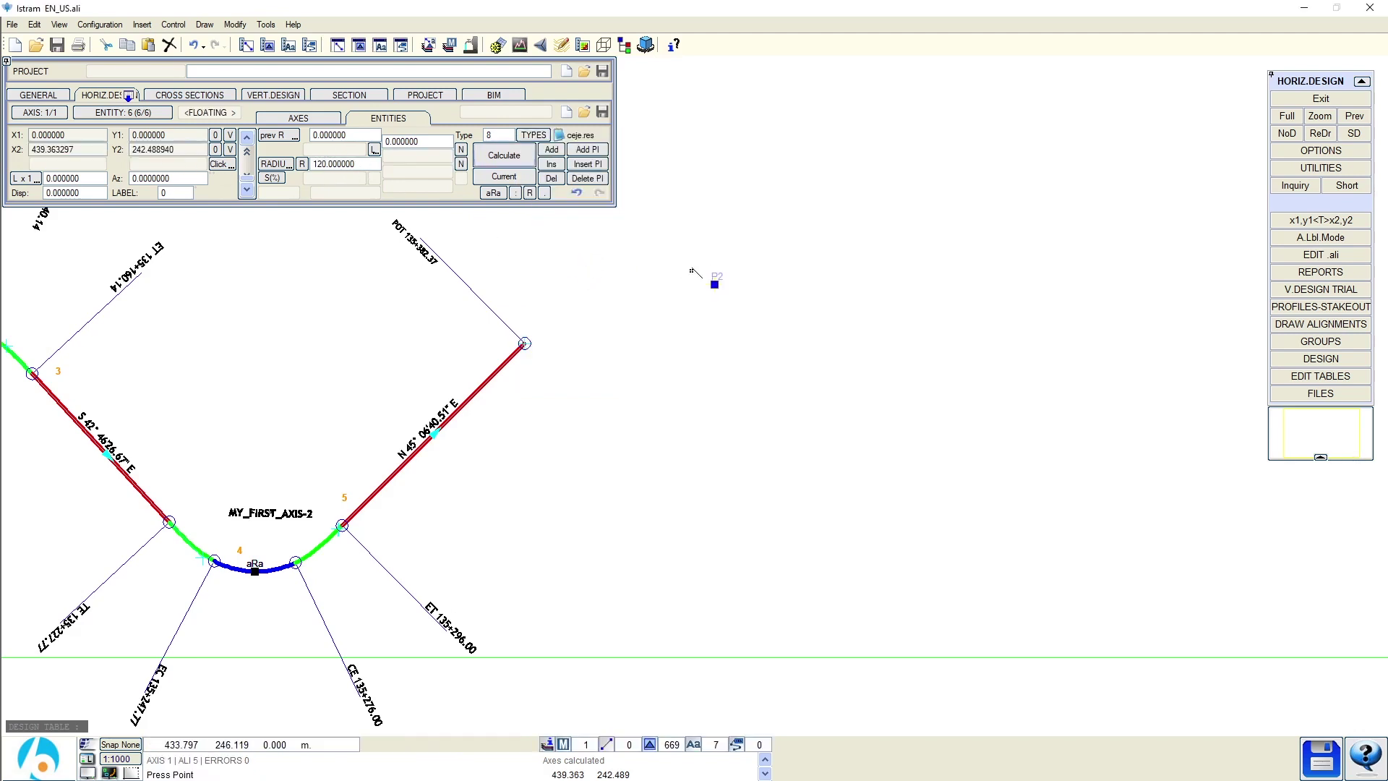
click(504, 158)
middle_drag(581, 358, 586, 370)
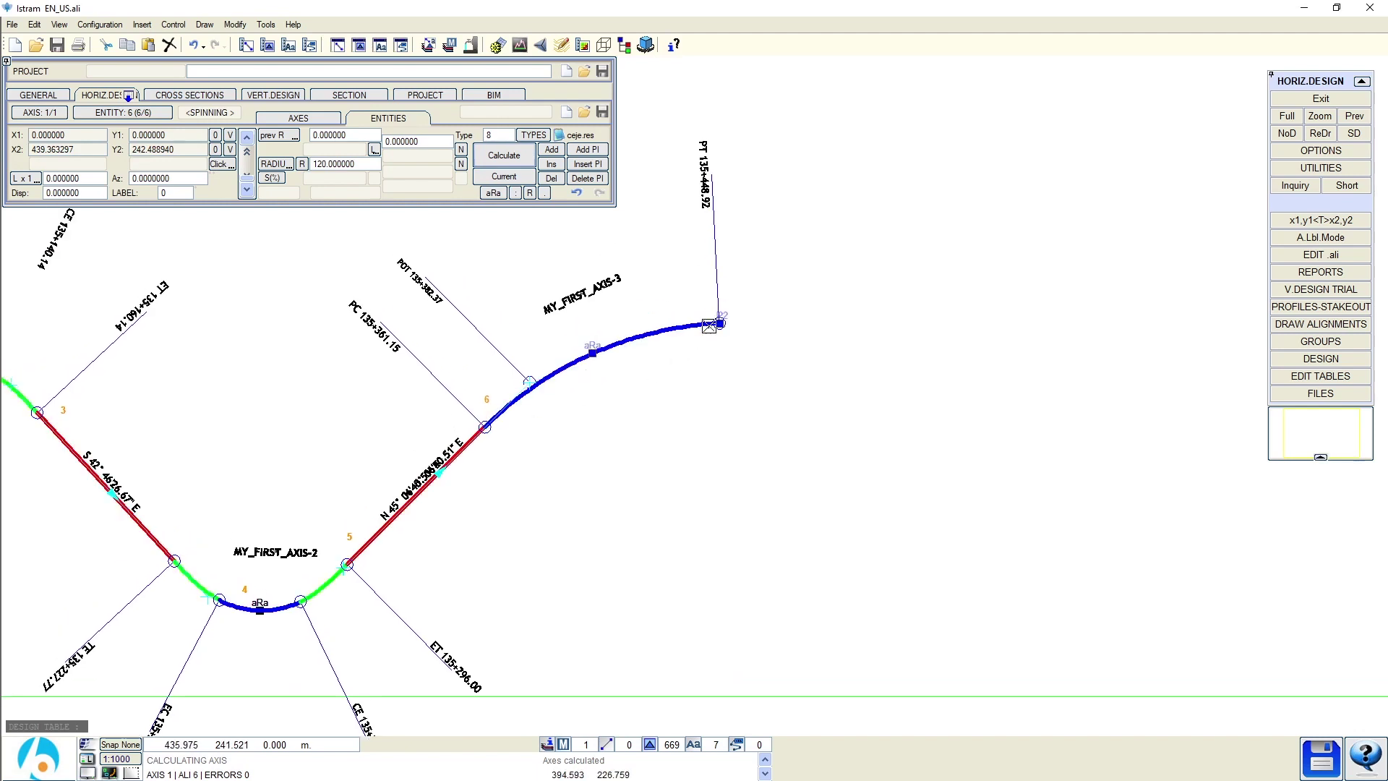
Step: Reposition the end point of the axis's final curve graphically to about (444.20, 244.67)
click(715, 323)
click(702, 292)
click(733, 316)
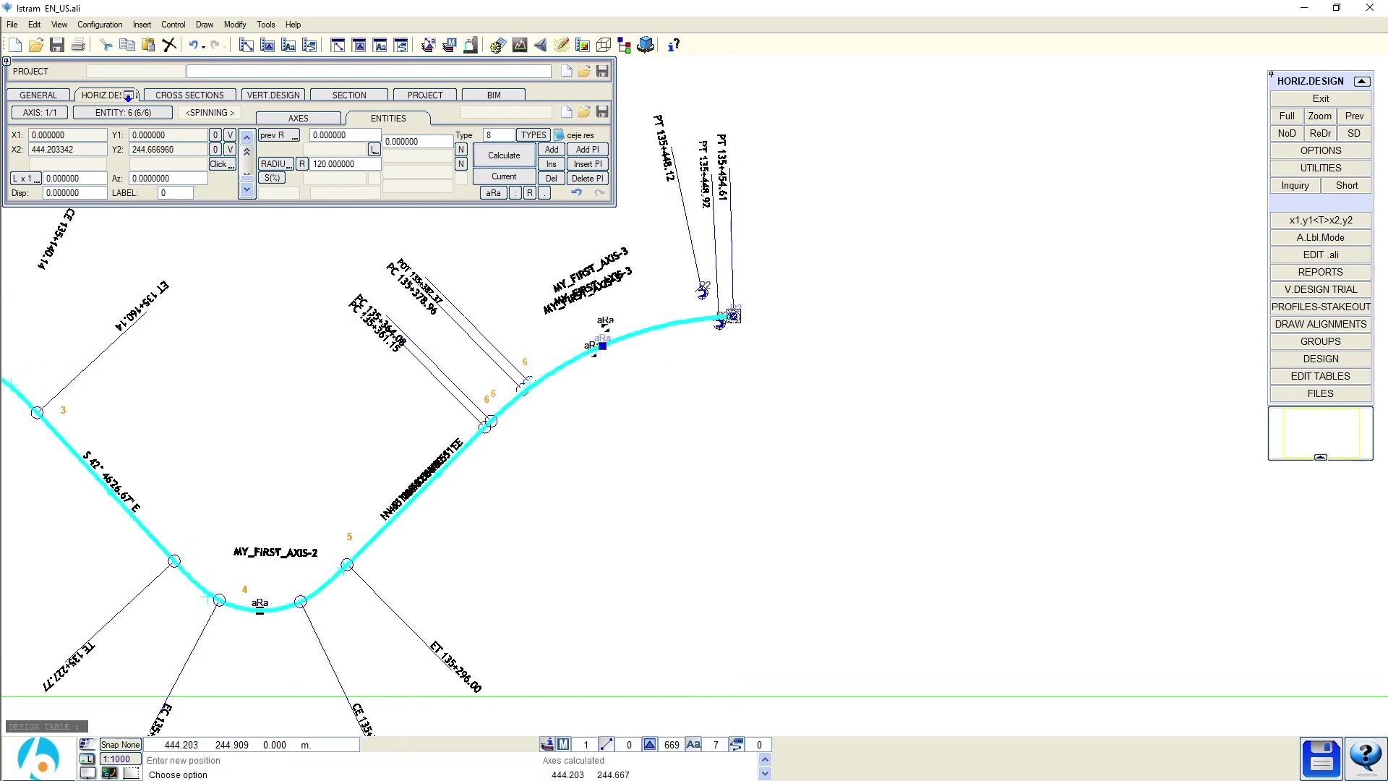
Step: Move the second point of the third straight to about (388.54, 223.61) in the drawing
click(530, 382)
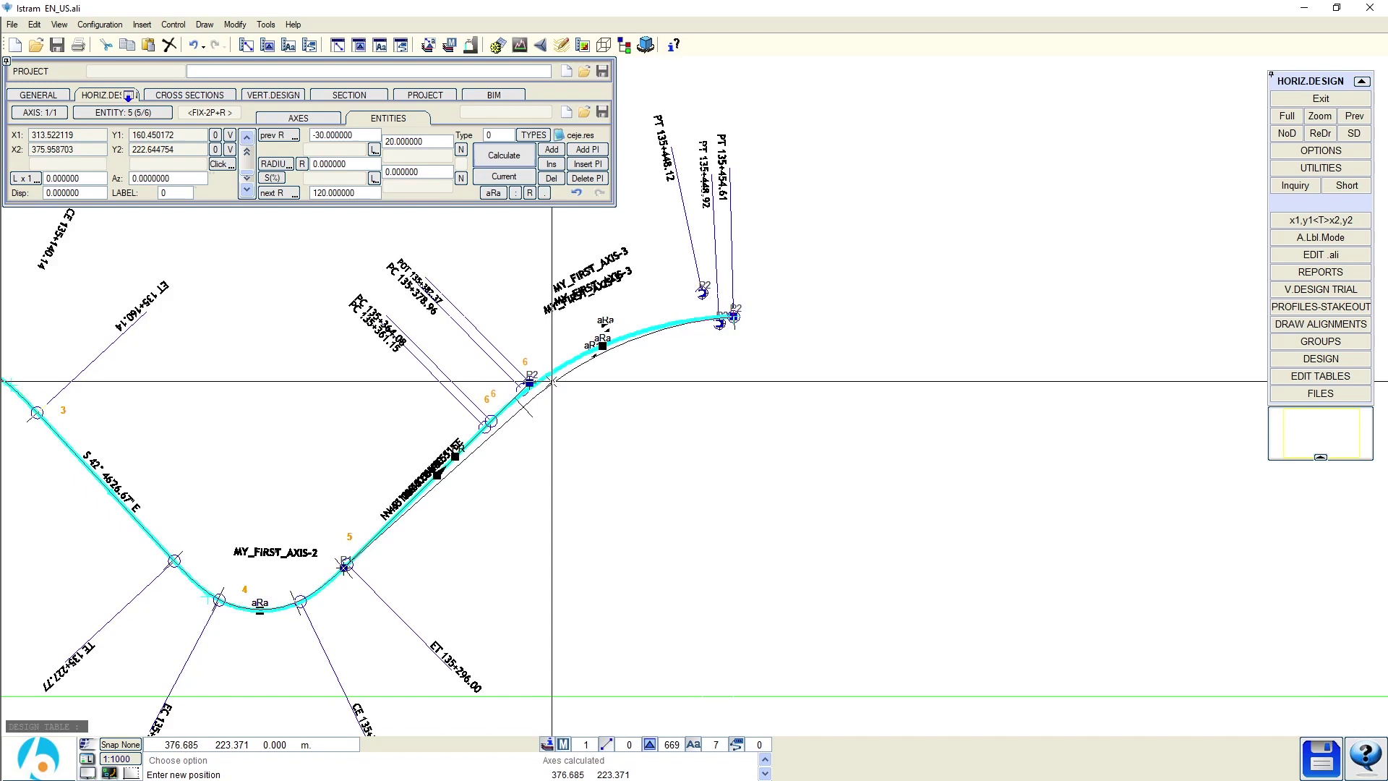
click(567, 380)
scroll(613, 398, up, 2)
scroll(617, 398, down, 1)
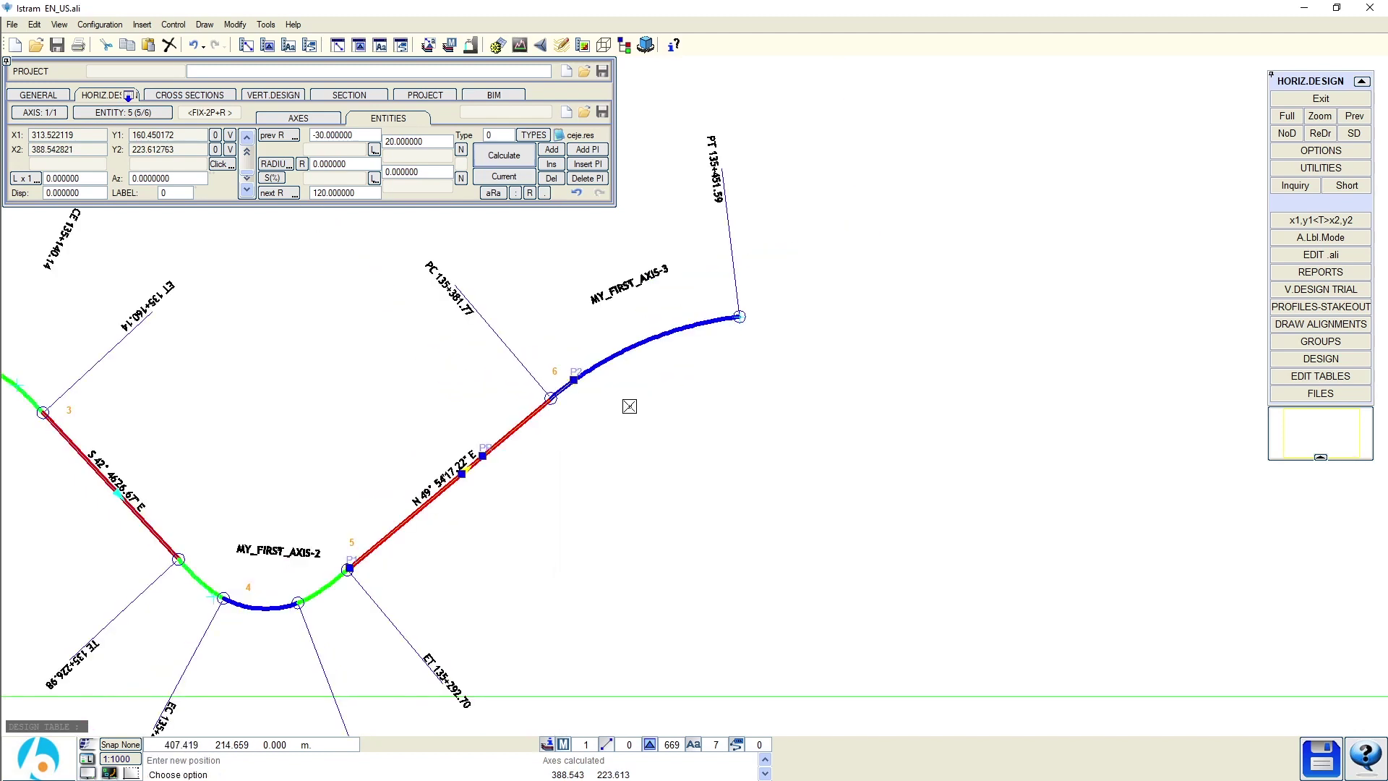
Step: Make entity 1 current, insert a new entity before it and set its type to (Back)-Spinning
scroll(628, 405, down, 3)
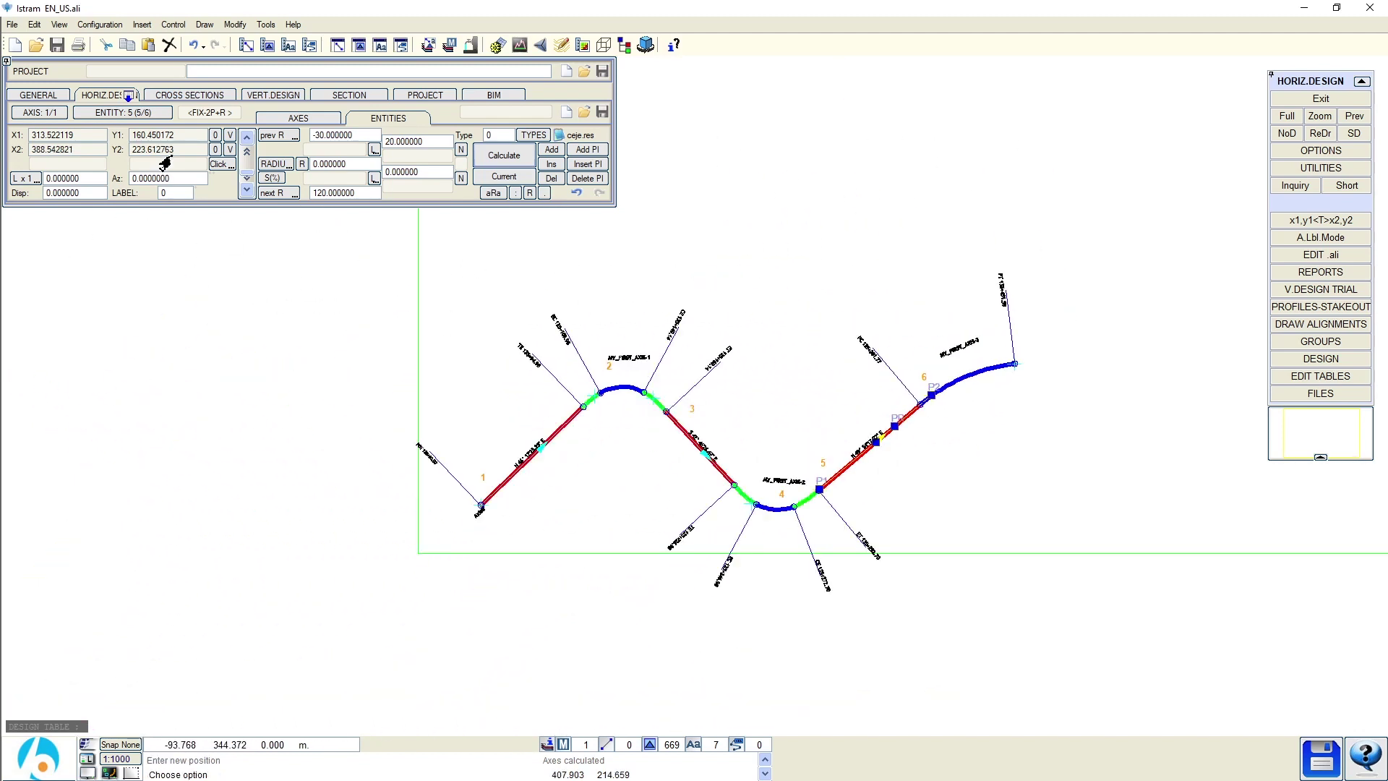
click(107, 112)
text(1)
key(Return)
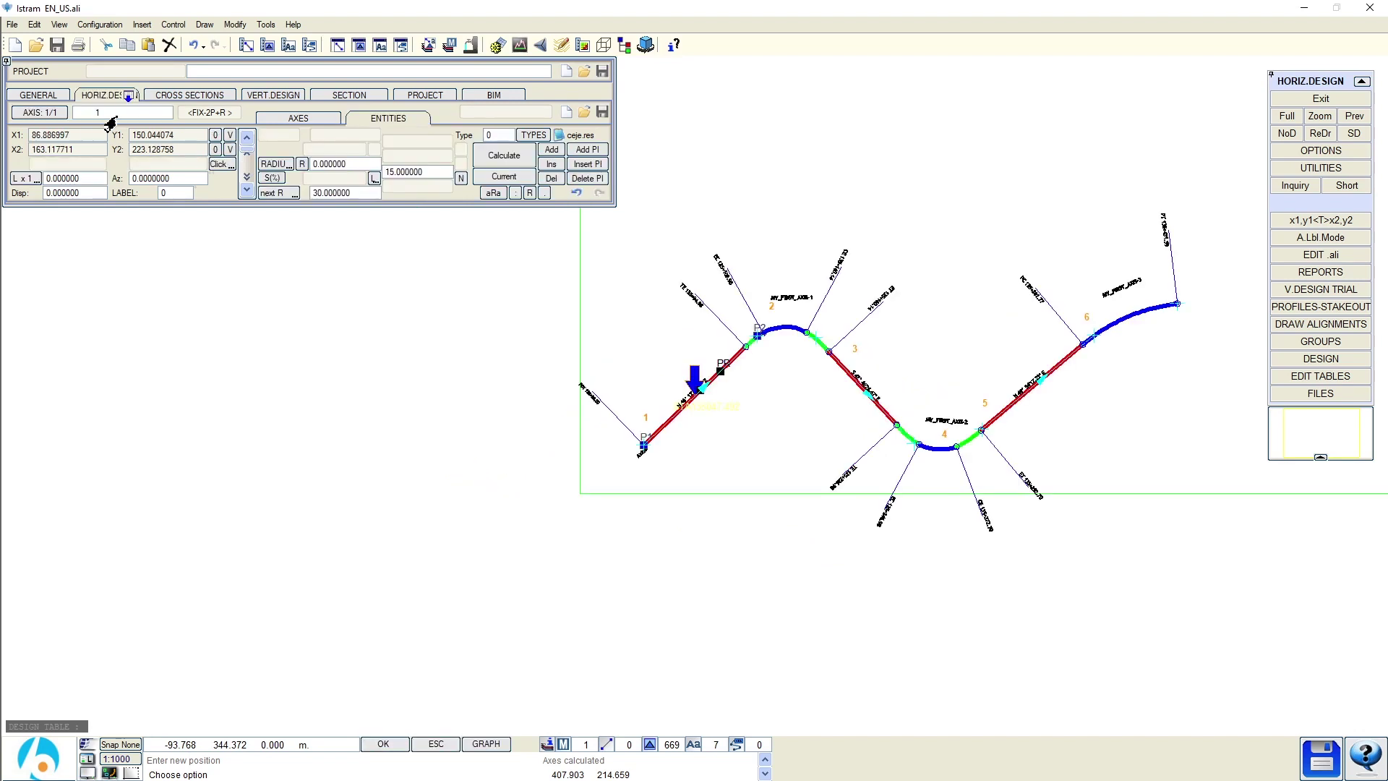
click(551, 163)
click(534, 135)
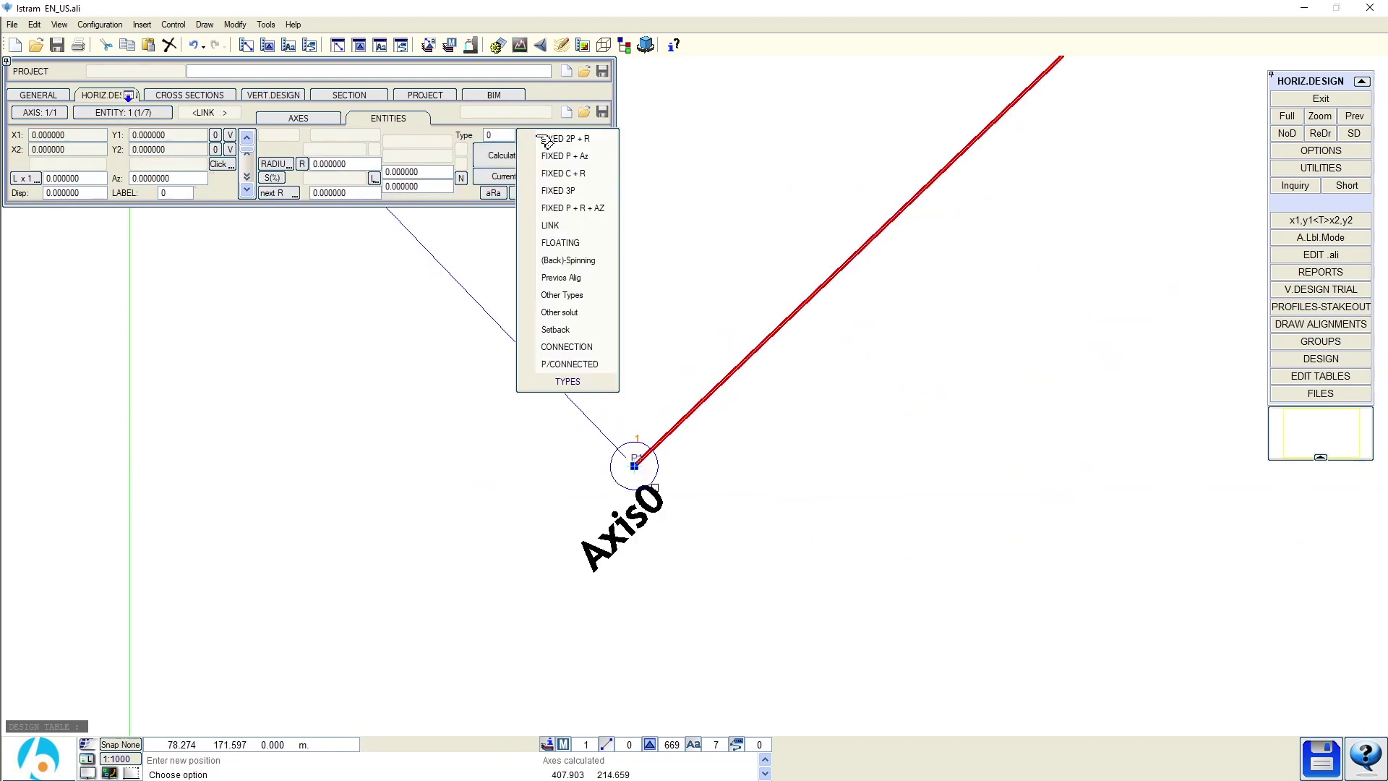
click(571, 260)
Step: Set the back-spinning curve's radius to -120, place its start point at about (48.87, 140.50) and calculate the axis
click(339, 166)
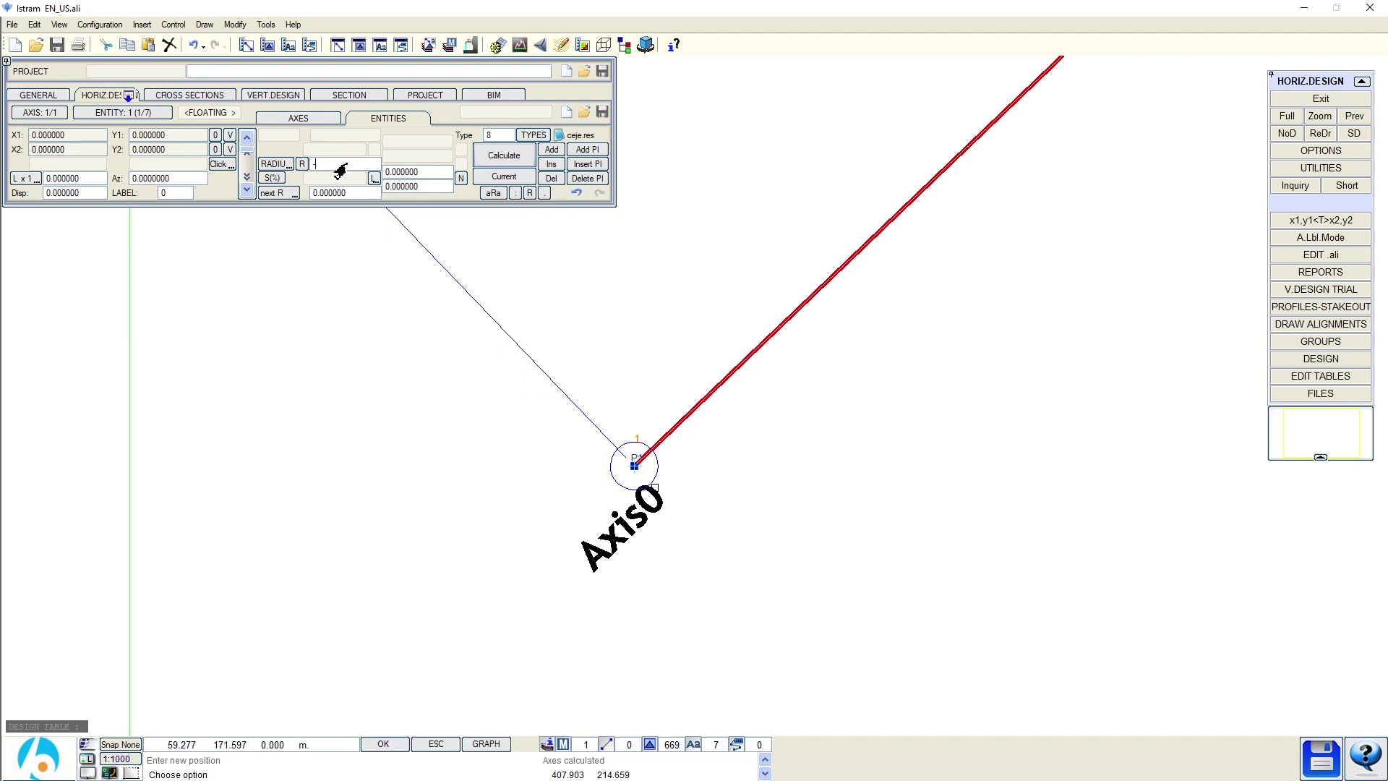
text(-120)
key(Return)
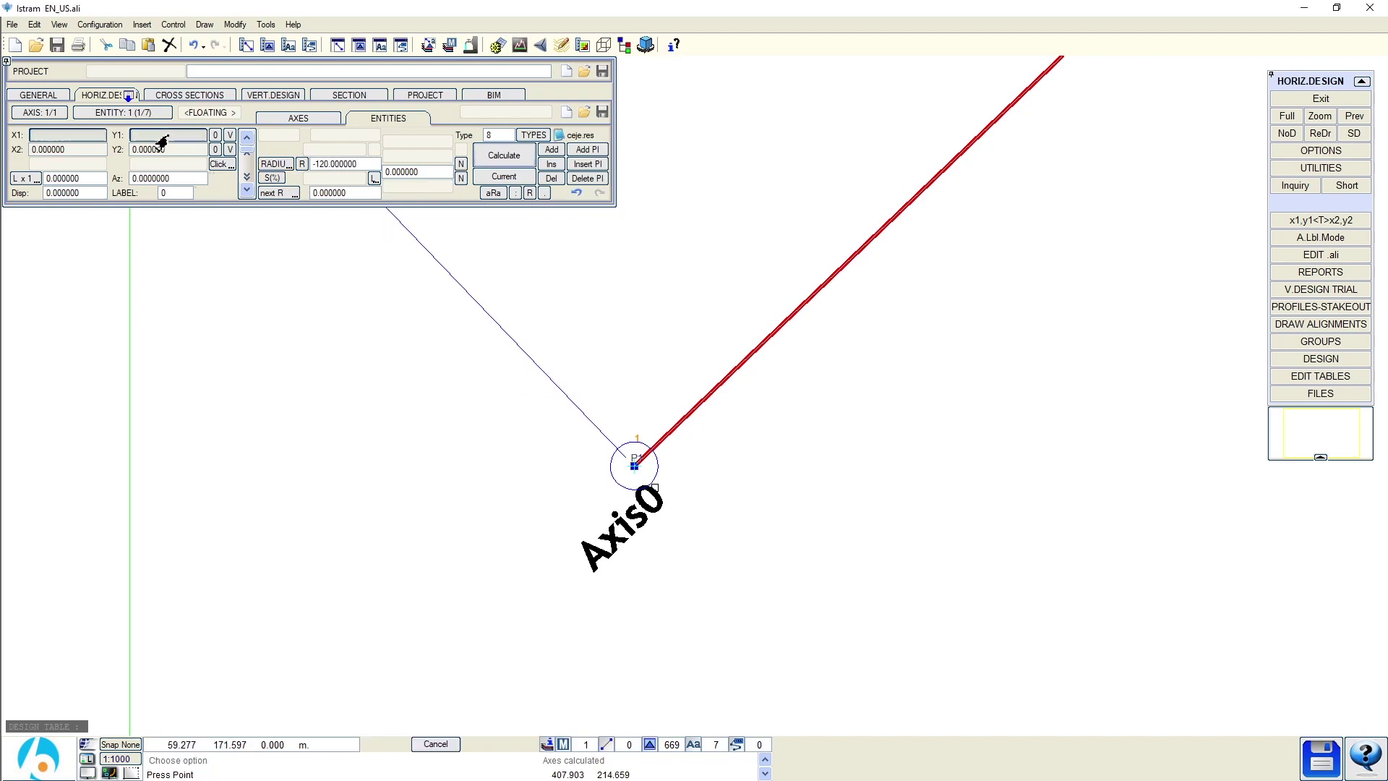
click(180, 573)
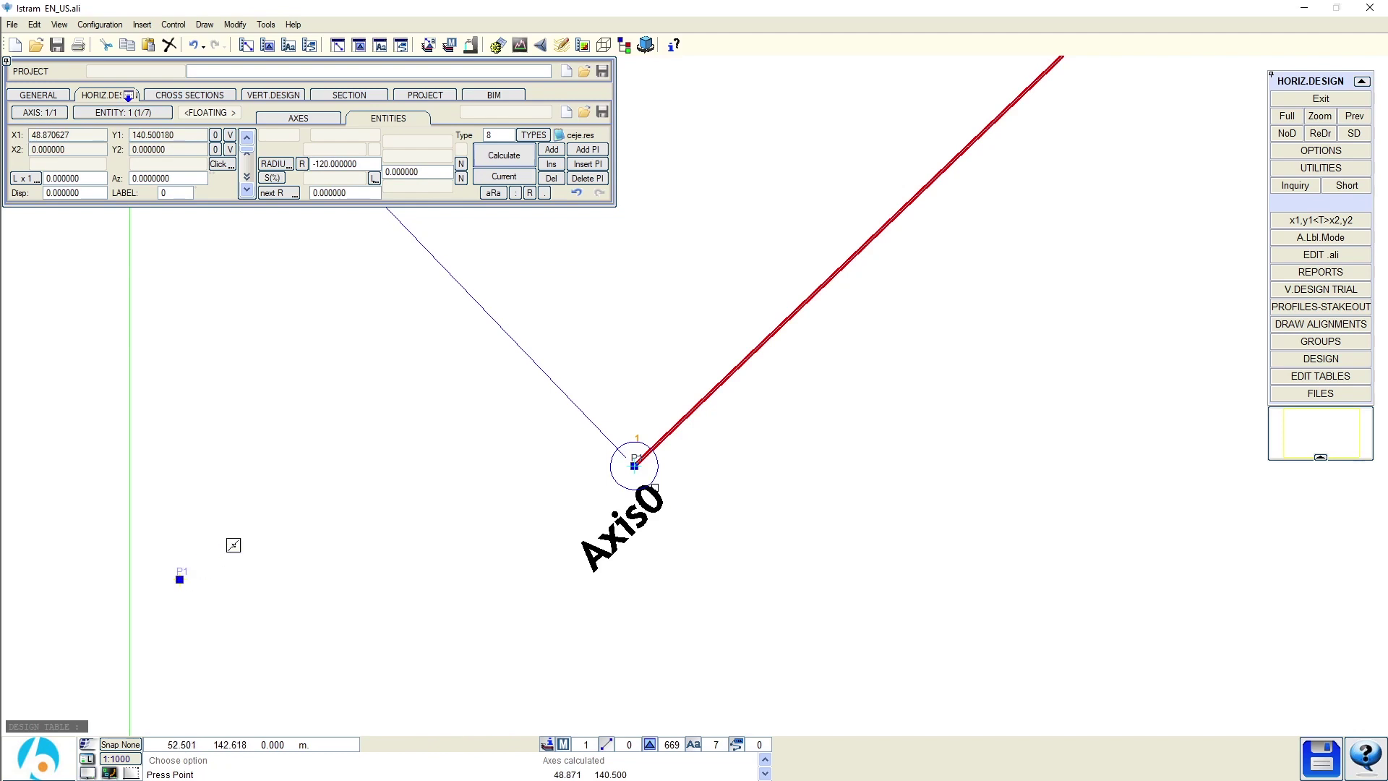
click(503, 154)
scroll(355, 447, down, 2)
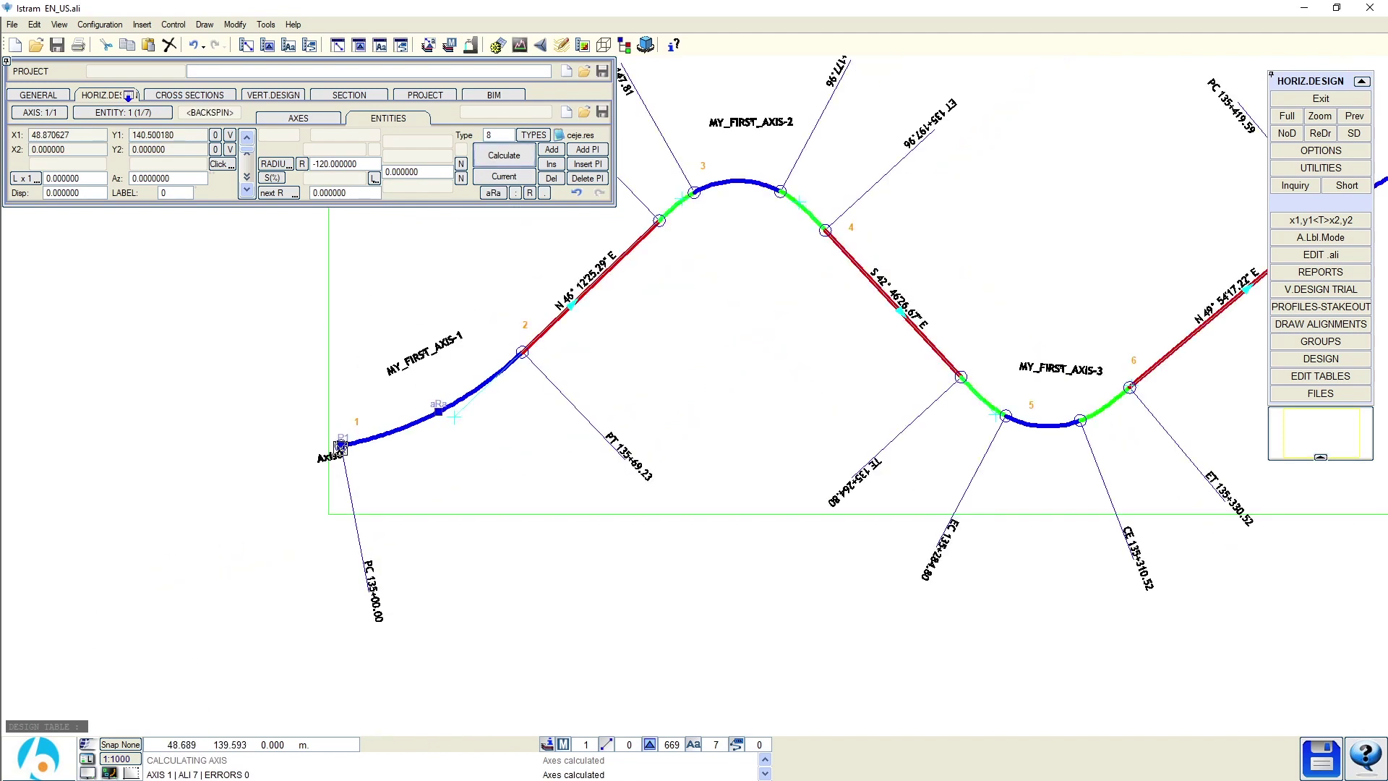
Step: Reposition the start point of the back-spinning curve graphically to about (50.38, 146.61)
click(341, 446)
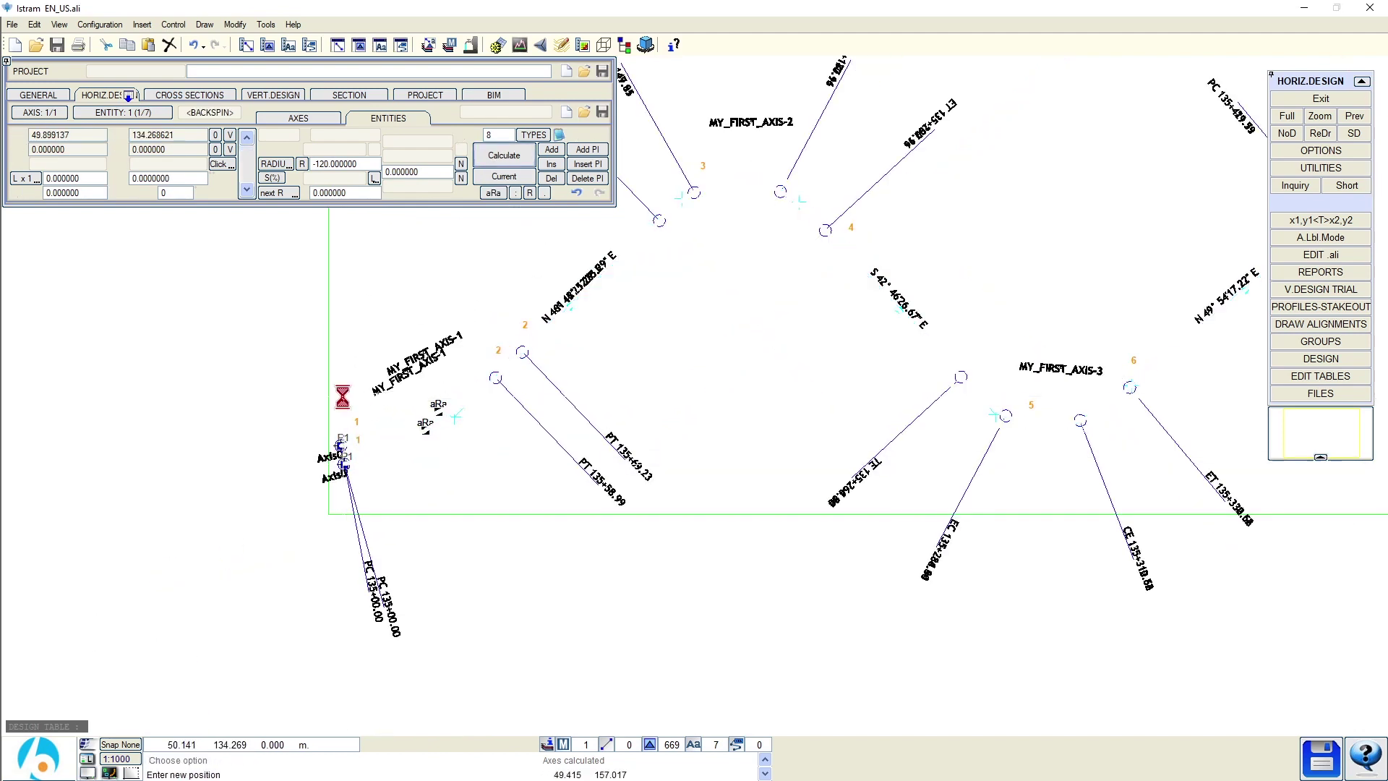
click(346, 427)
scroll(347, 438, down, 2)
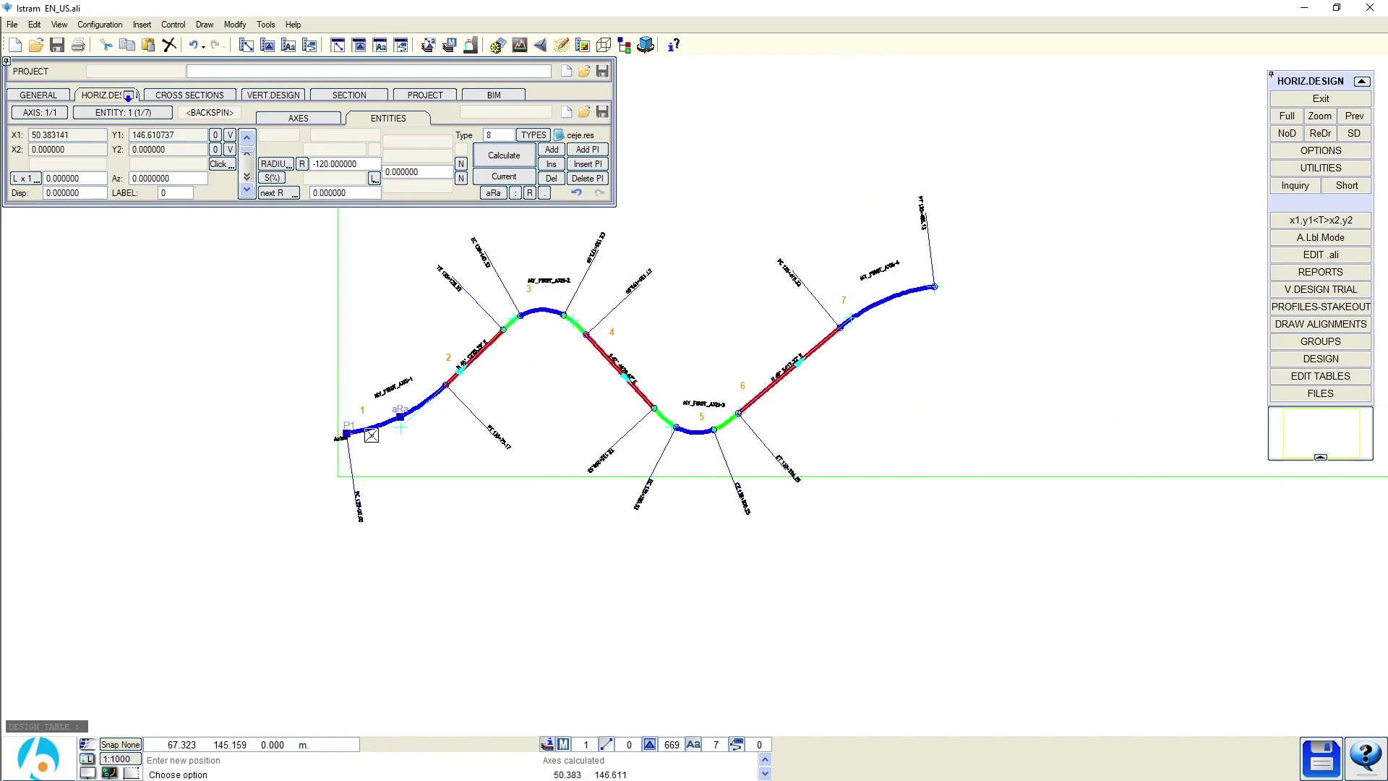
Step: Give the final spinning curve an entry transition length of 25 and recalculate the axis
middle_drag(529, 434, 427, 453)
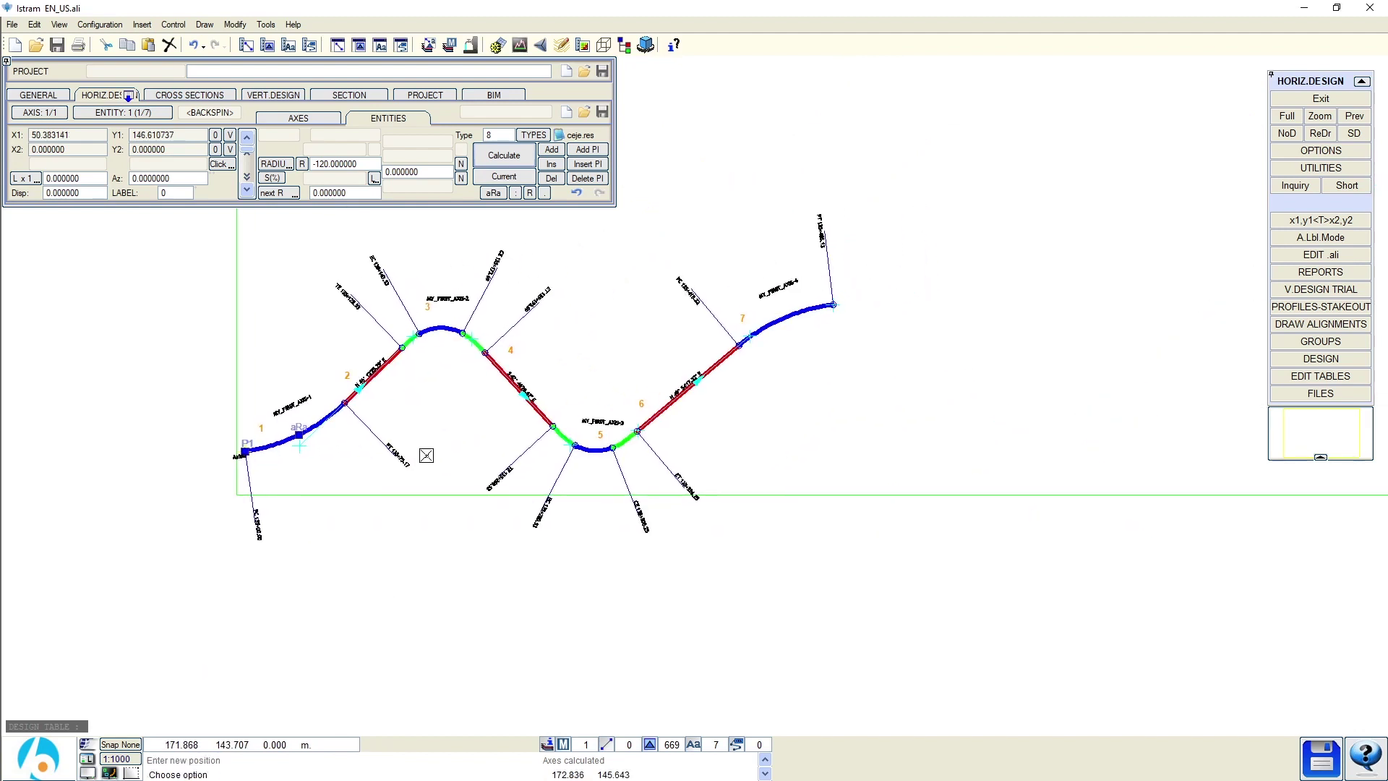
click(782, 320)
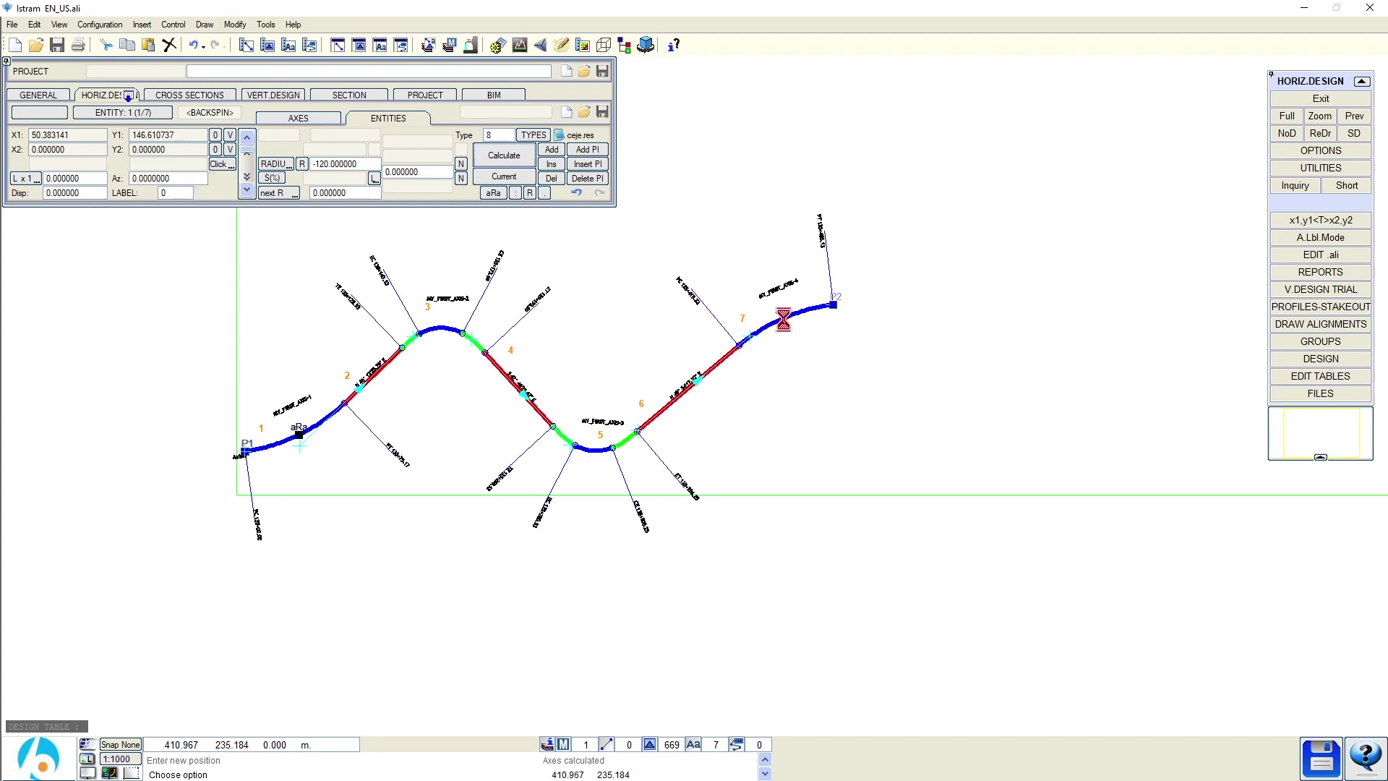
click(410, 145)
text(25)
key(Return)
click(500, 160)
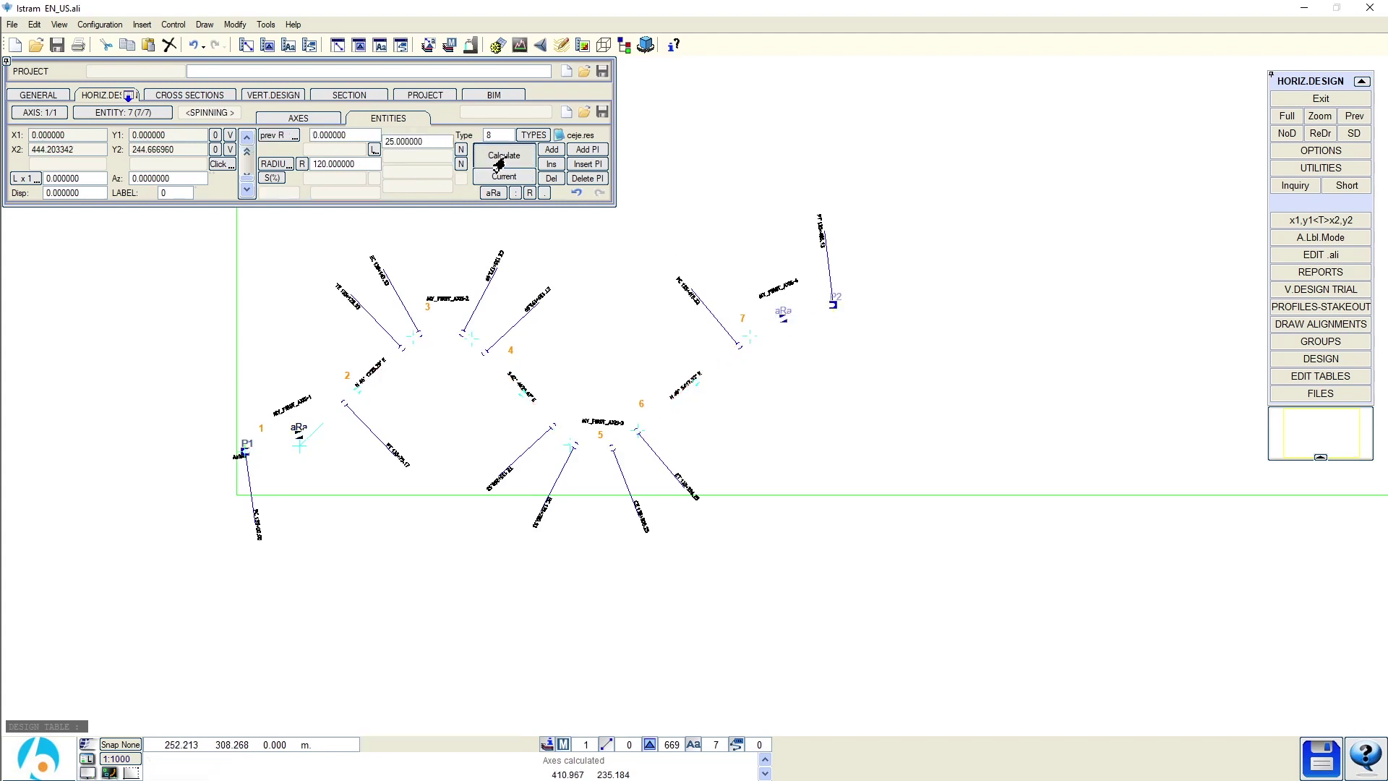
scroll(690, 317, up, 2)
scroll(729, 333, down, 2)
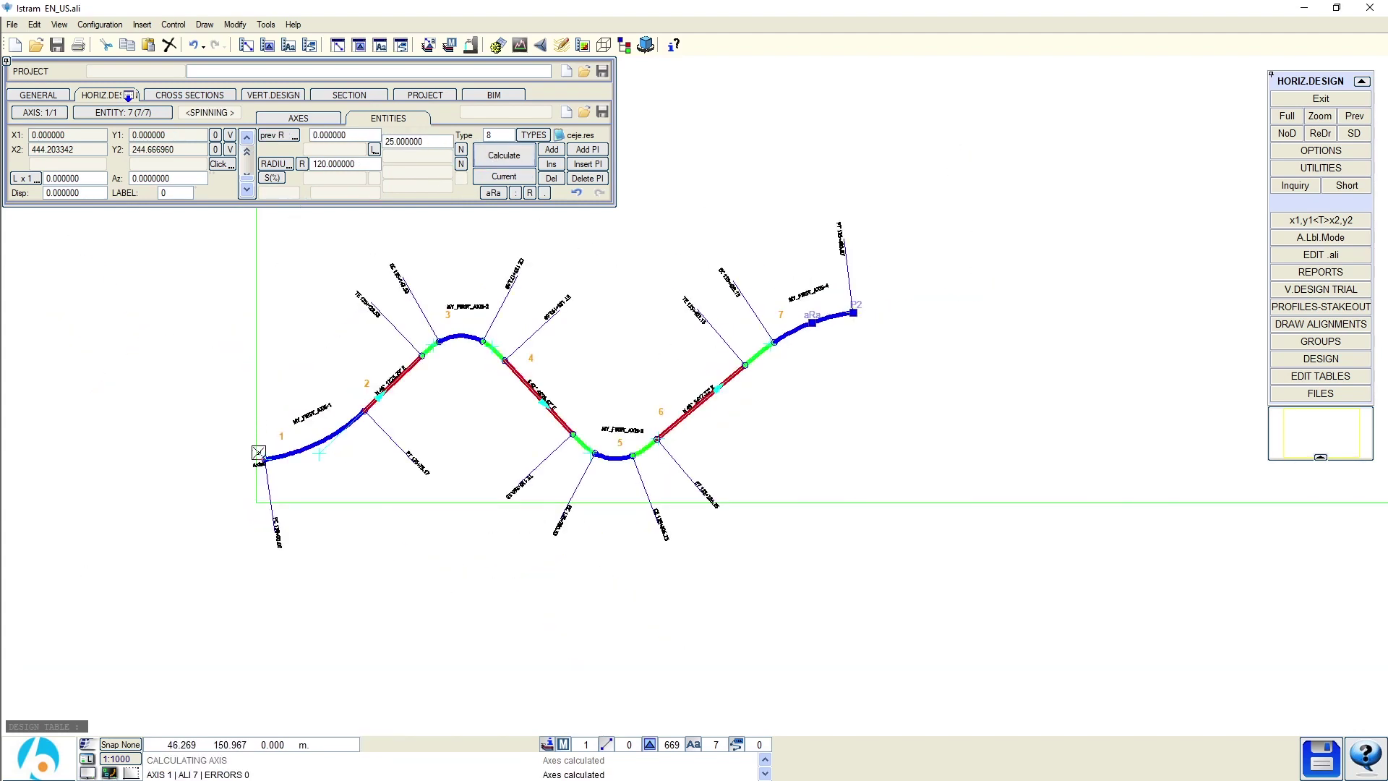
Step: Give the first, back-spinning curve an exit transition length of 25 and recalculate the axis
scroll(315, 440, up, 2)
click(324, 442)
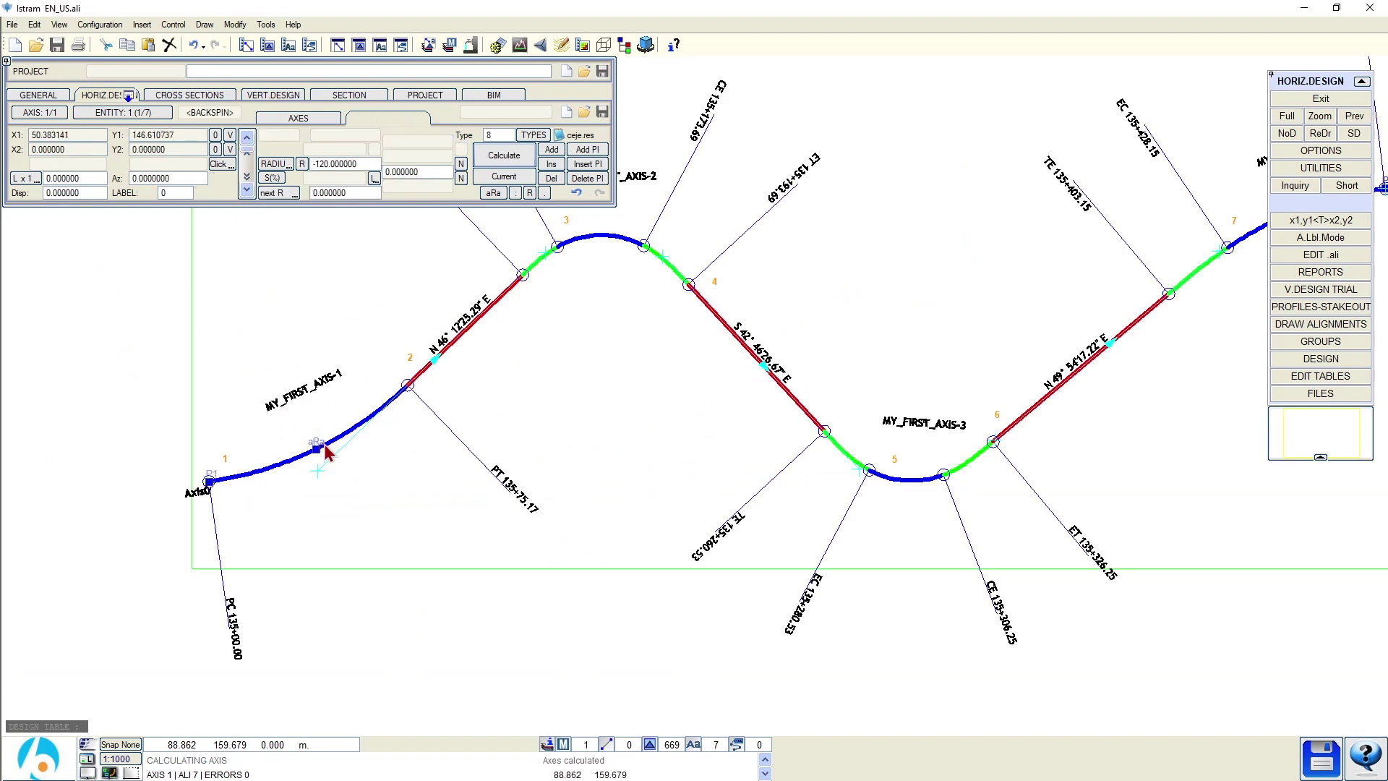
click(404, 174)
text(25)
click(501, 160)
scroll(438, 376, up, 1)
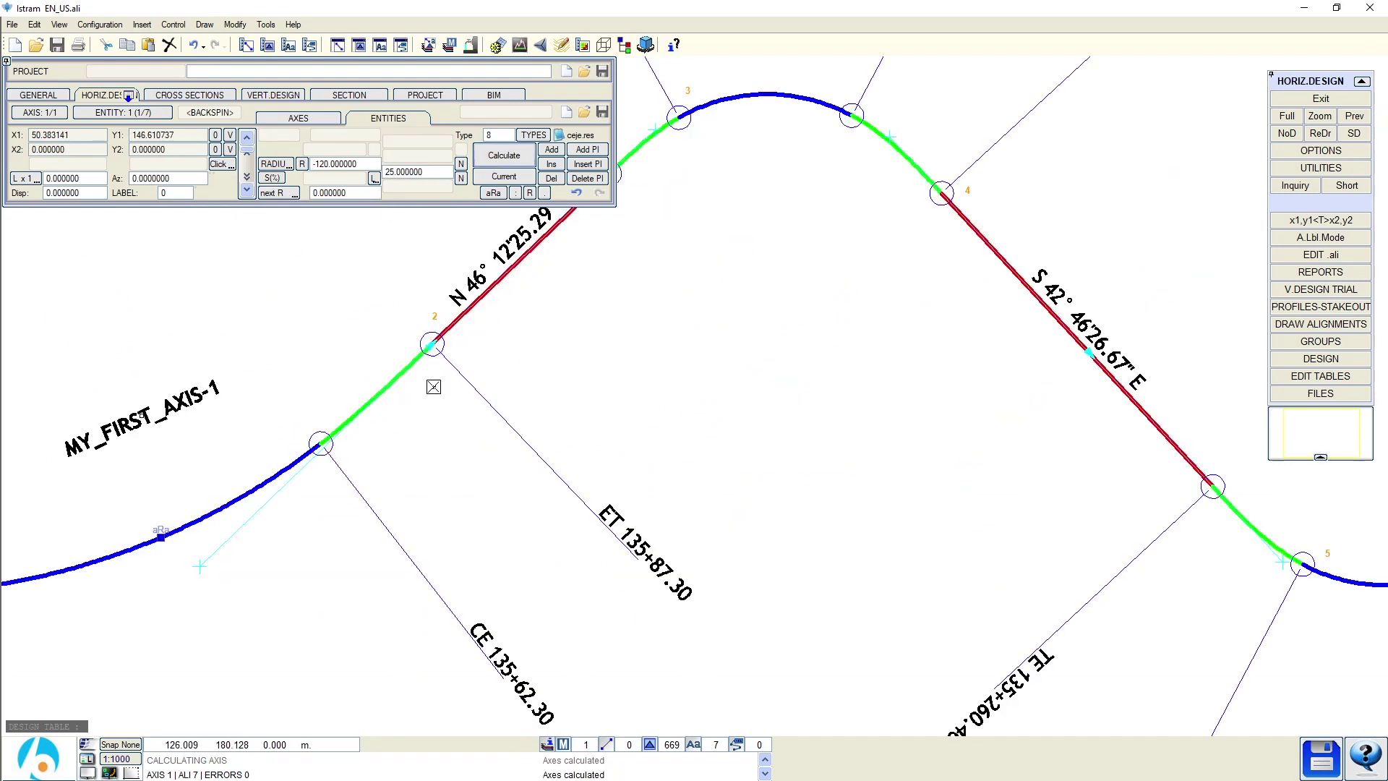
scroll(432, 390, down, 2)
scroll(796, 396, up, 2)
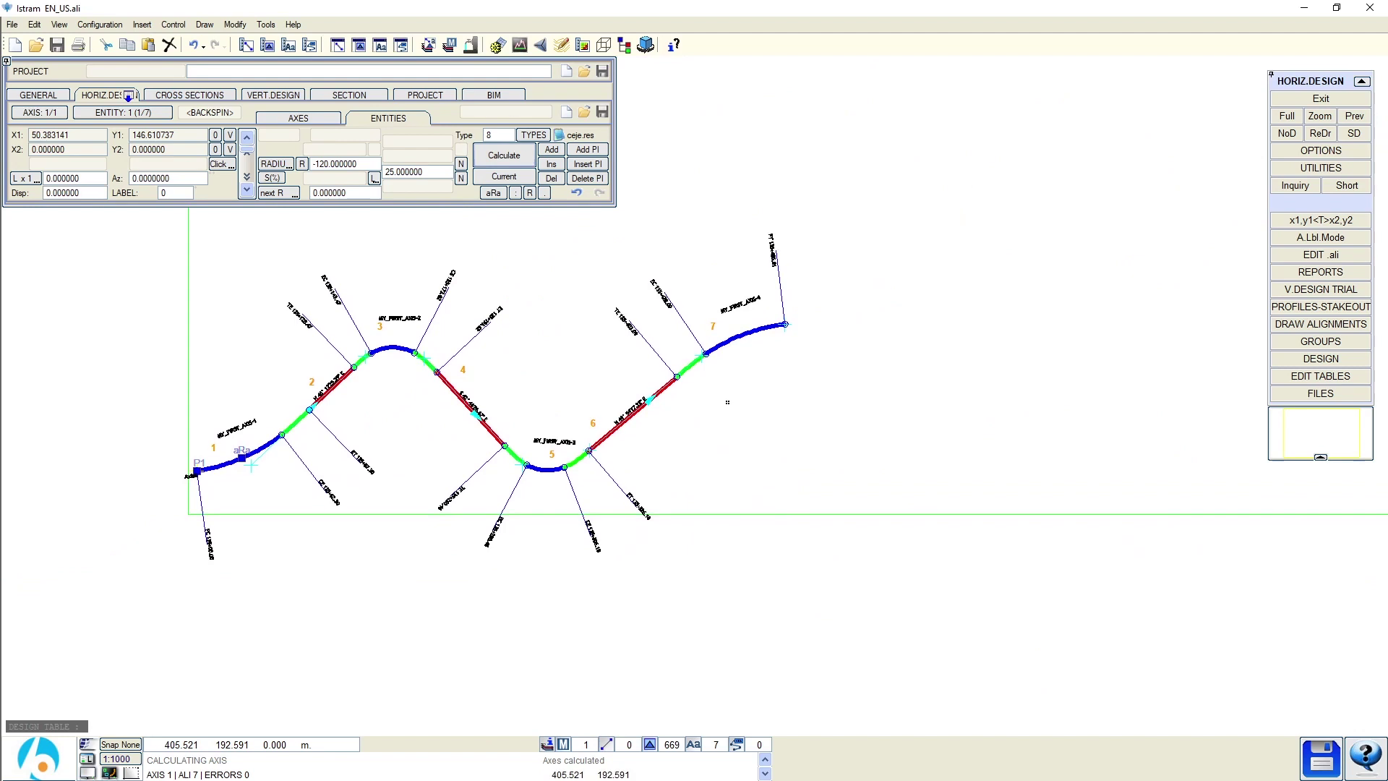
scroll(474, 402, up, 2)
mouse_move(473, 402)
middle_down()
mouse_move(582, 412)
mouse_move(629, 437)
mouse_move(624, 425)
middle_up()
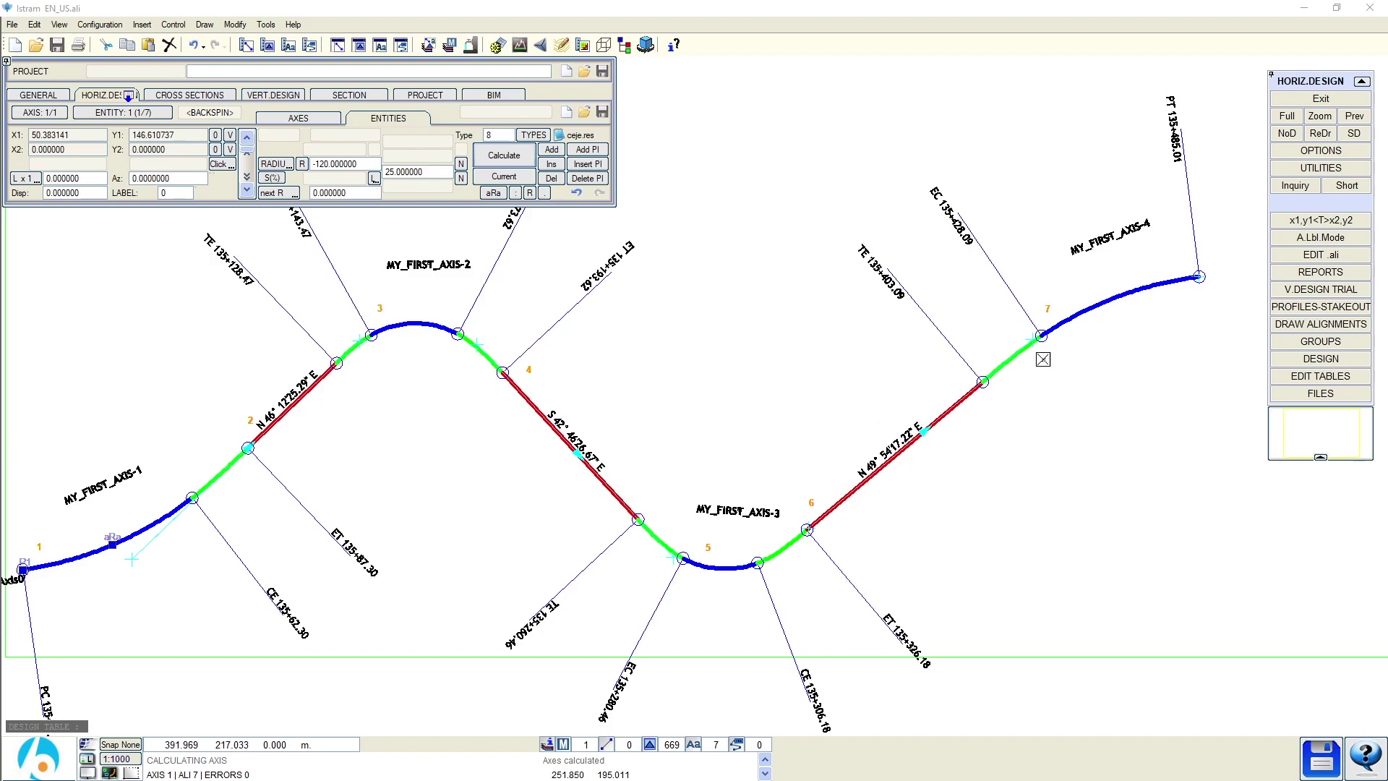
Step: Add a floating curve with a radius of -120 after the final spinning curve
middle_drag(1180, 373, 423, 476)
click(551, 149)
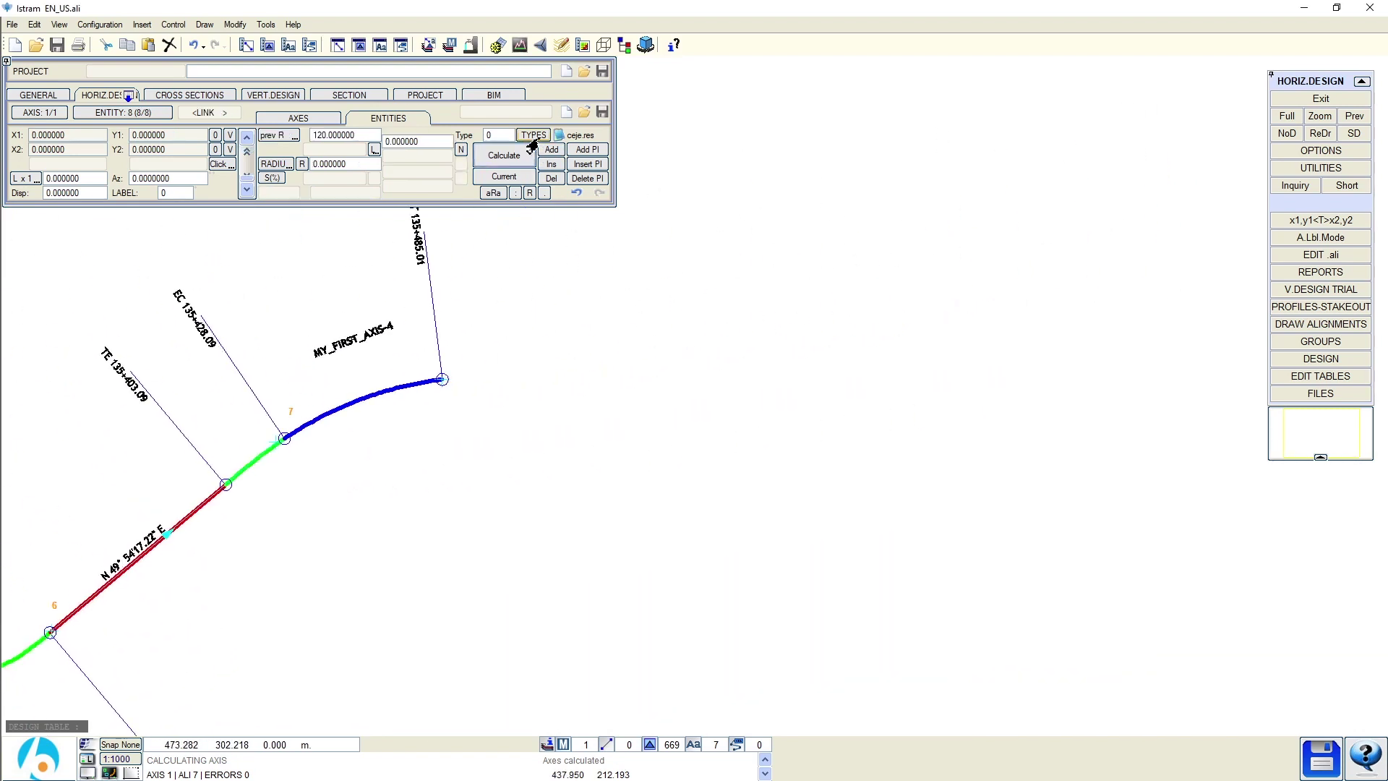
click(571, 243)
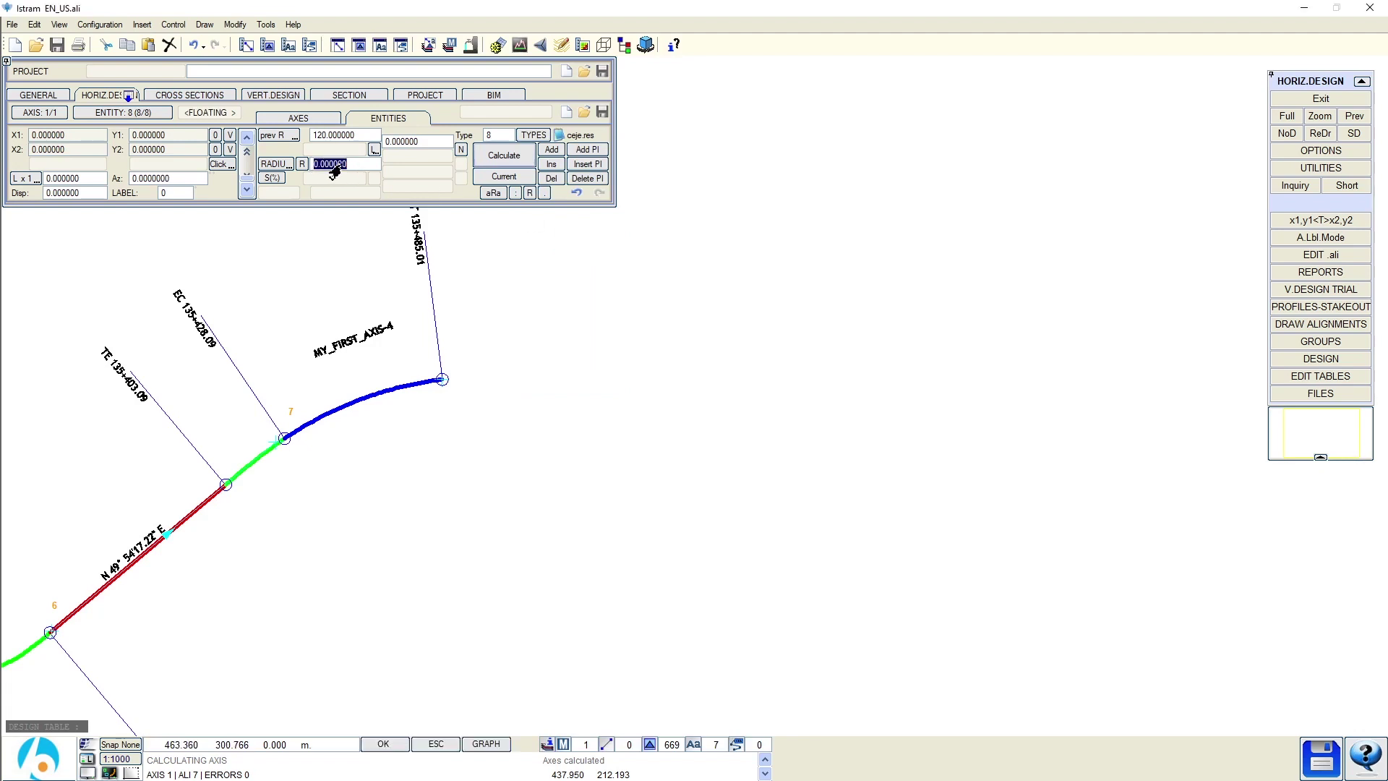
key(Return)
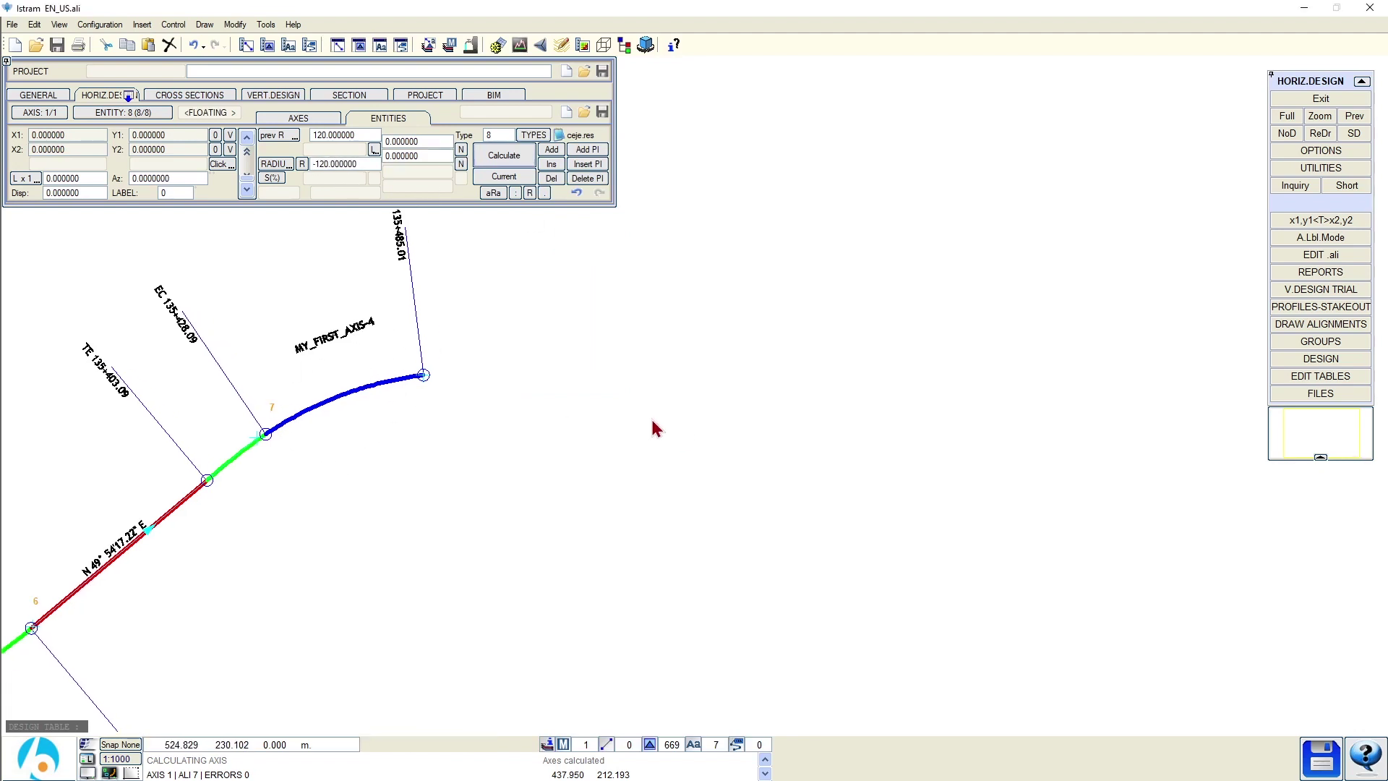
Step: Add a fixed straight through about (539.35, 233.97) and (662.77, 297.86) after the floating curve and calculate the axis
click(552, 149)
click(188, 137)
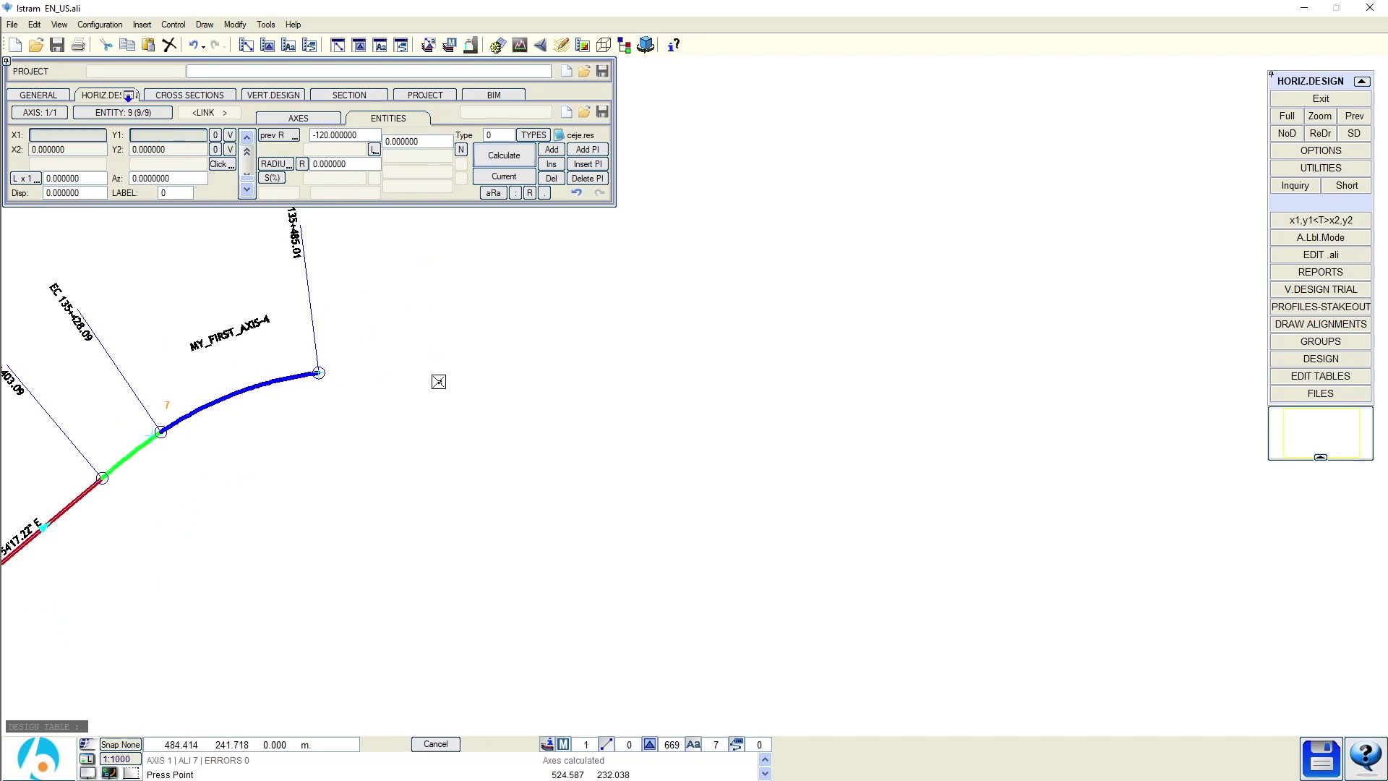
scroll(440, 381, down, 1)
click(521, 393)
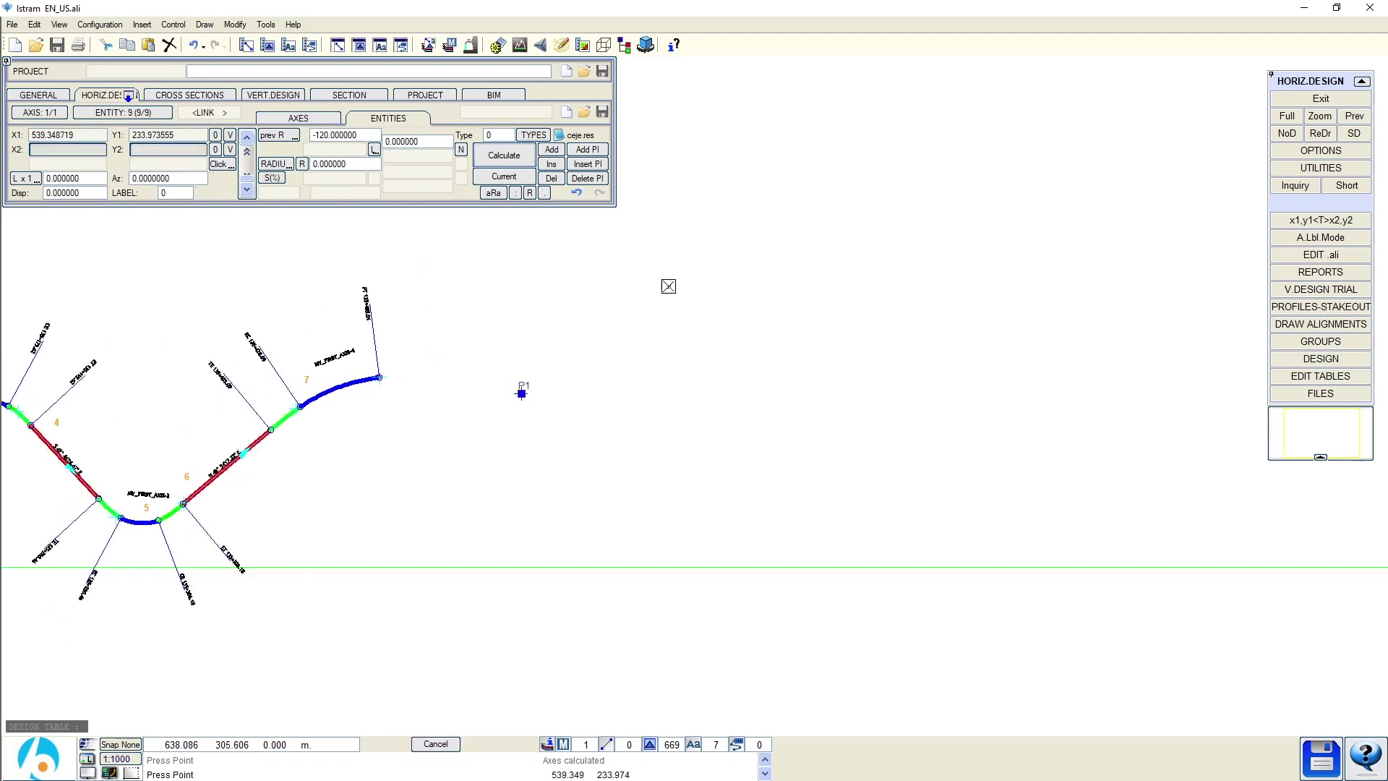
click(706, 298)
scroll(442, 339, up, 1)
middle_drag(417, 371, 622, 340)
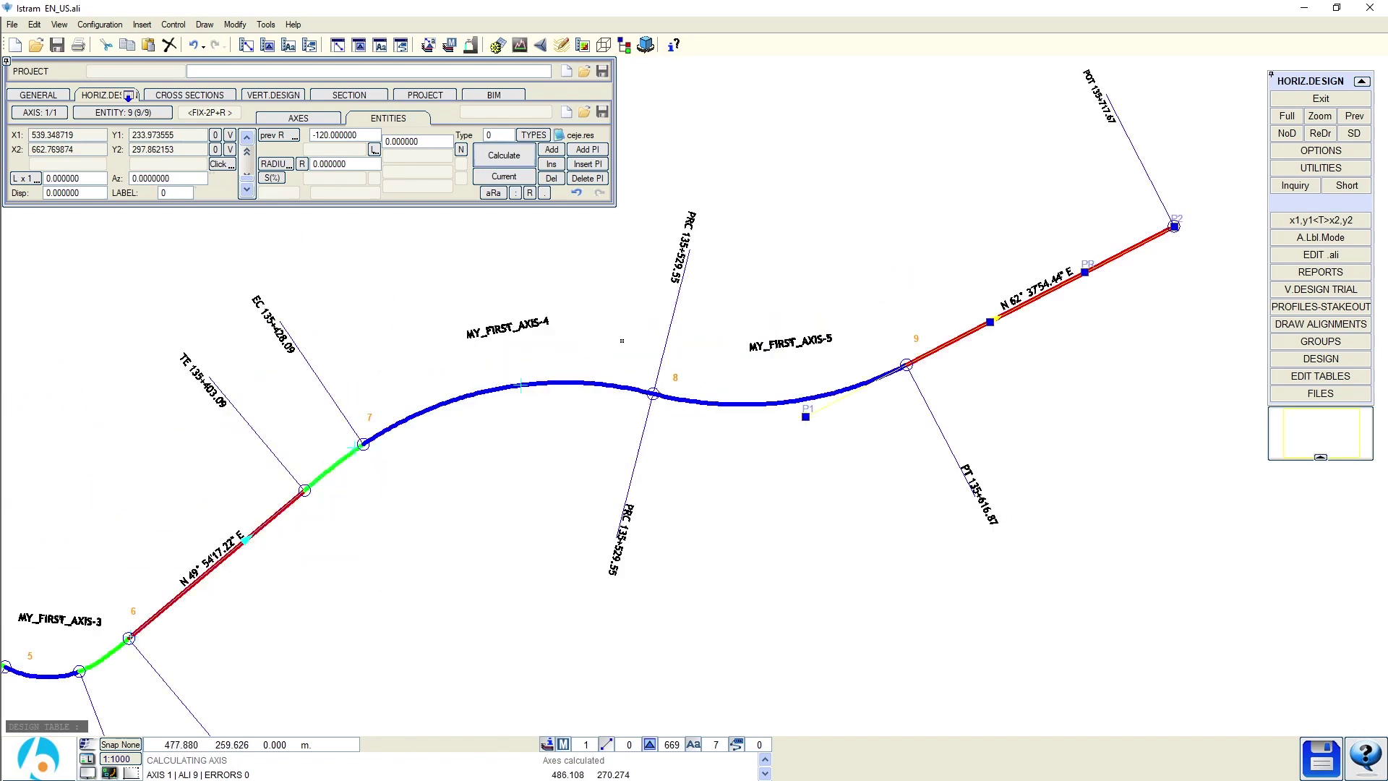
Step: Give the 120-radius spinning curve and the following floating curve transition lengths of 25 and recalculate the axis
click(496, 392)
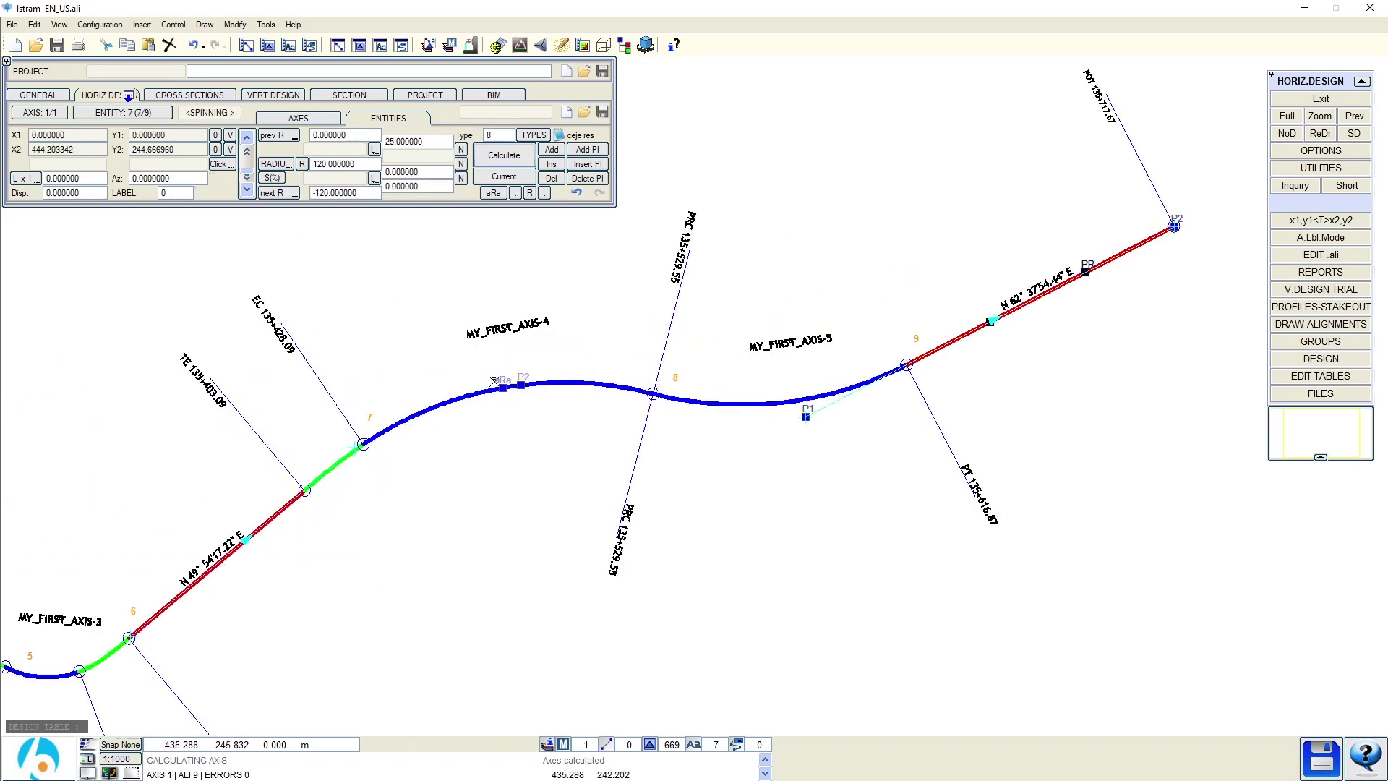
click(407, 174)
text(25)
key(Return)
click(725, 402)
double_click(401, 172)
text(2)
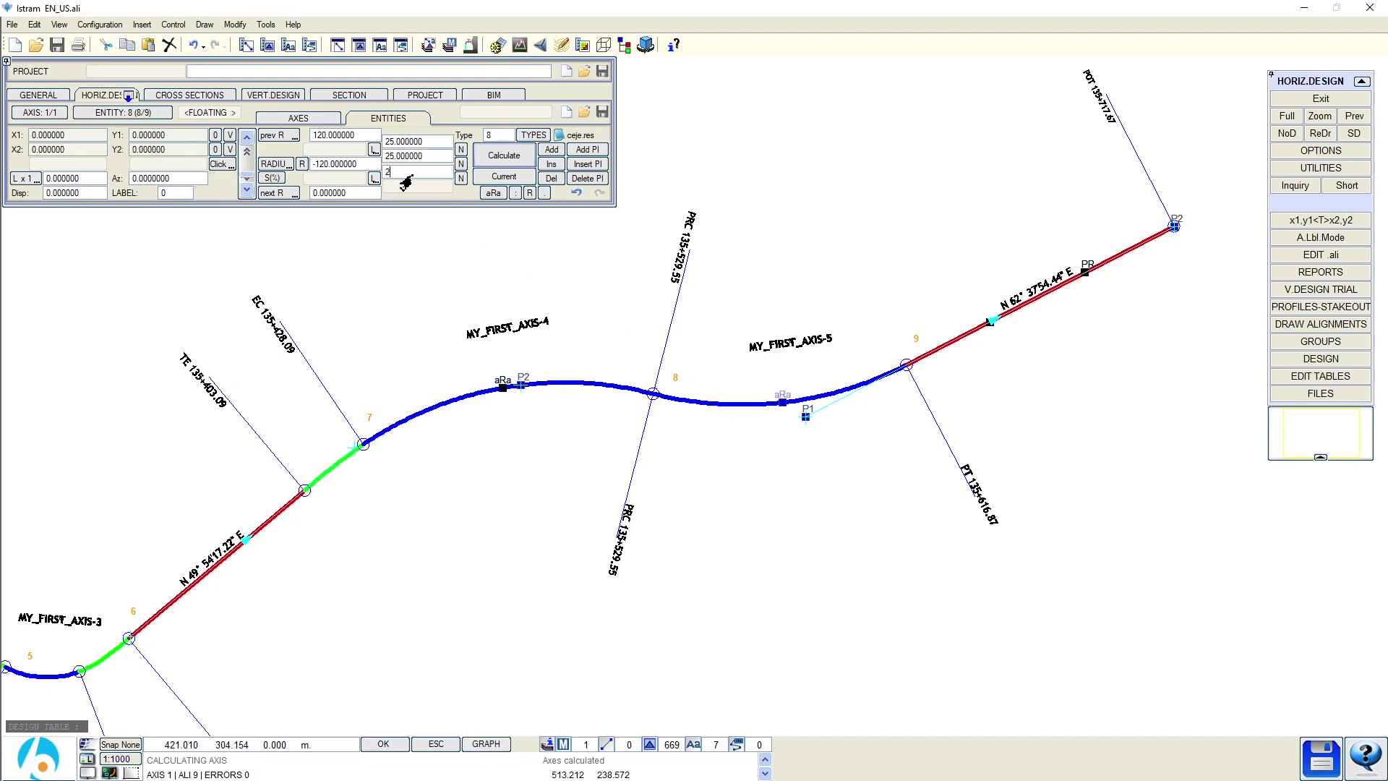
text(5)
key(Return)
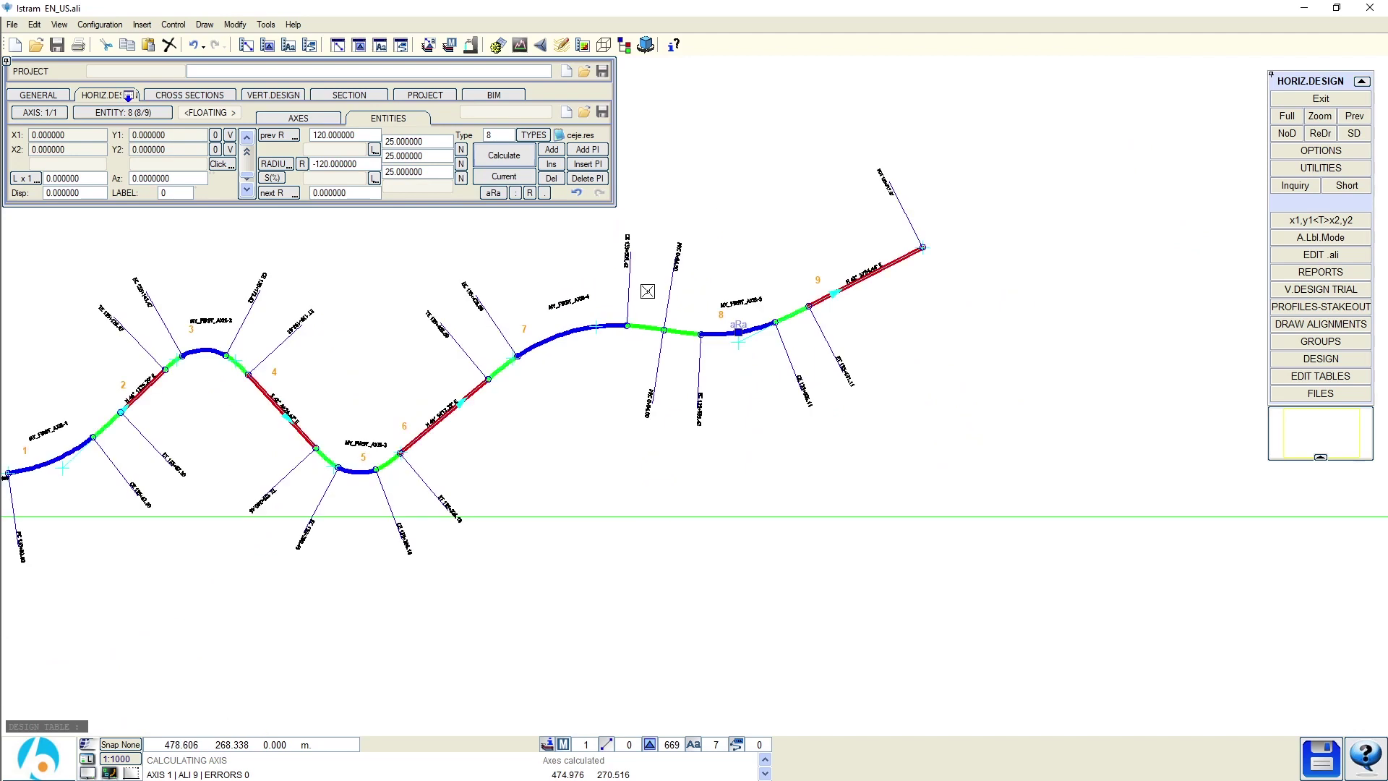
Step: Examine the transitions and station labels between the 120-radius curve and the reverse floating curve
scroll(647, 291, up, 4)
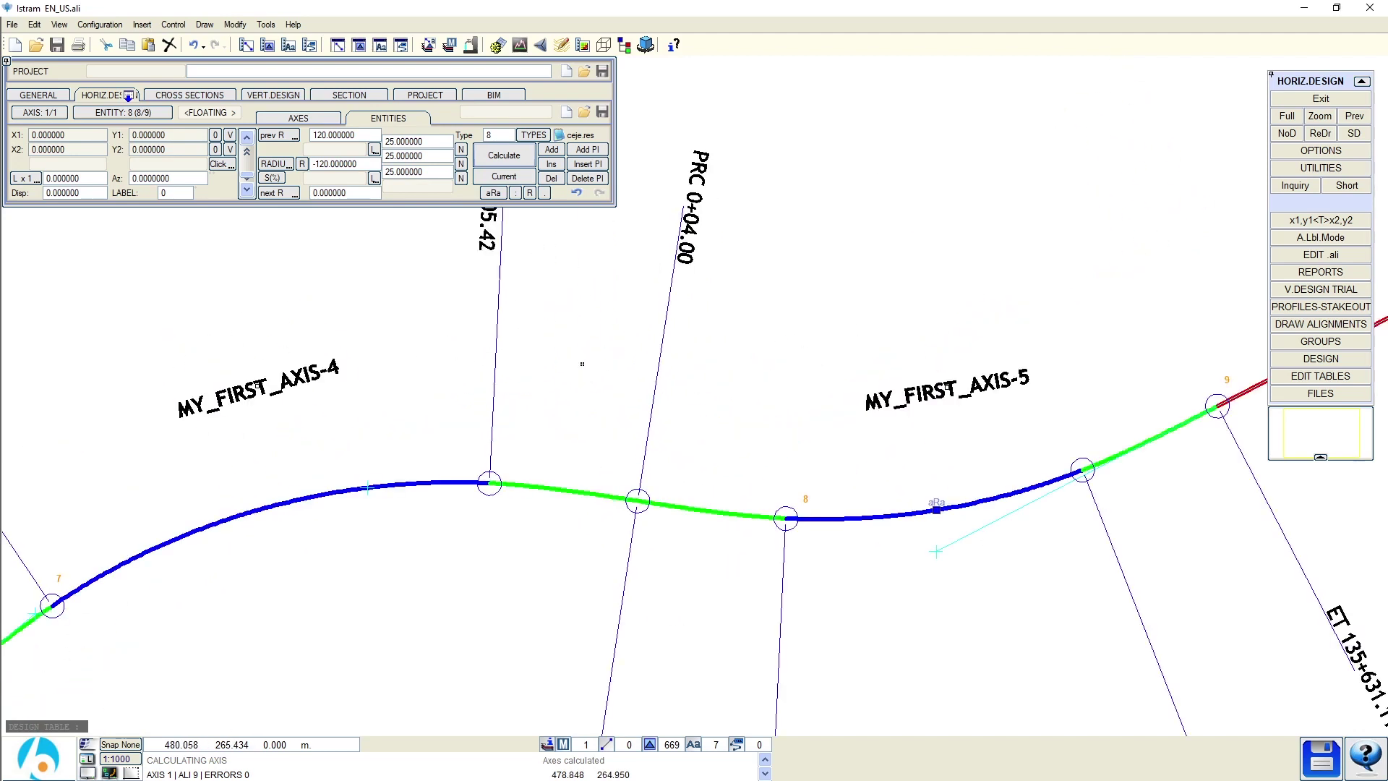
scroll(657, 250, down, 2)
scroll(660, 251, down, 2)
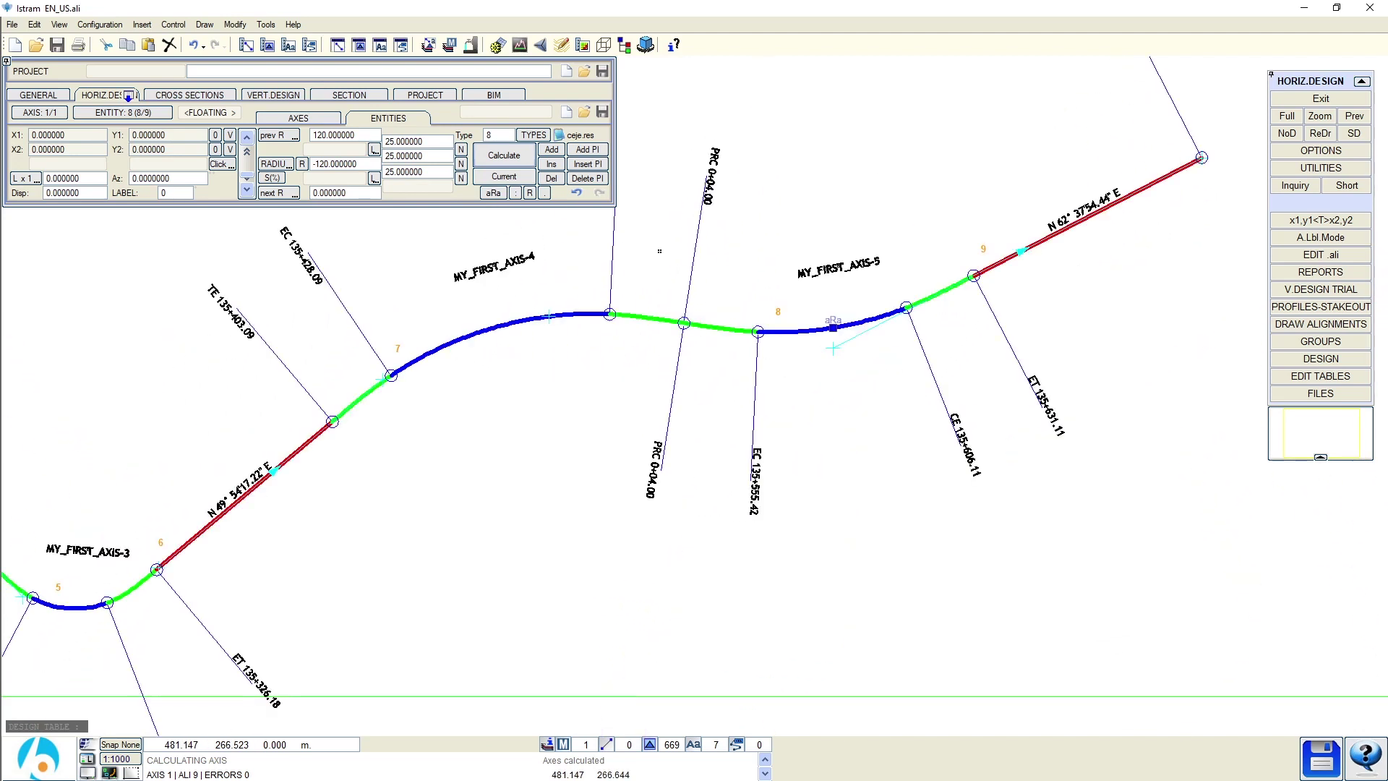
click(1320, 116)
drag(751, 114, 543, 588)
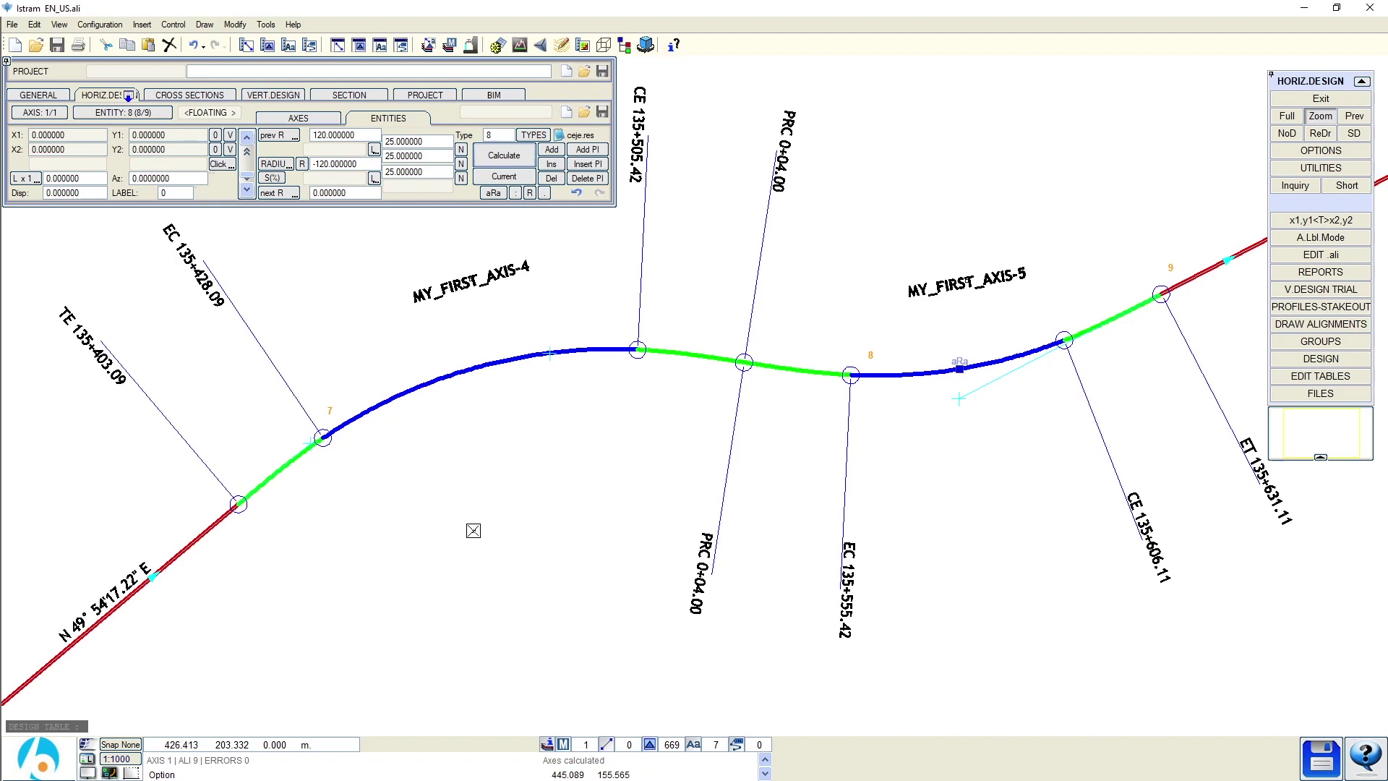
scroll(473, 530, down, 2)
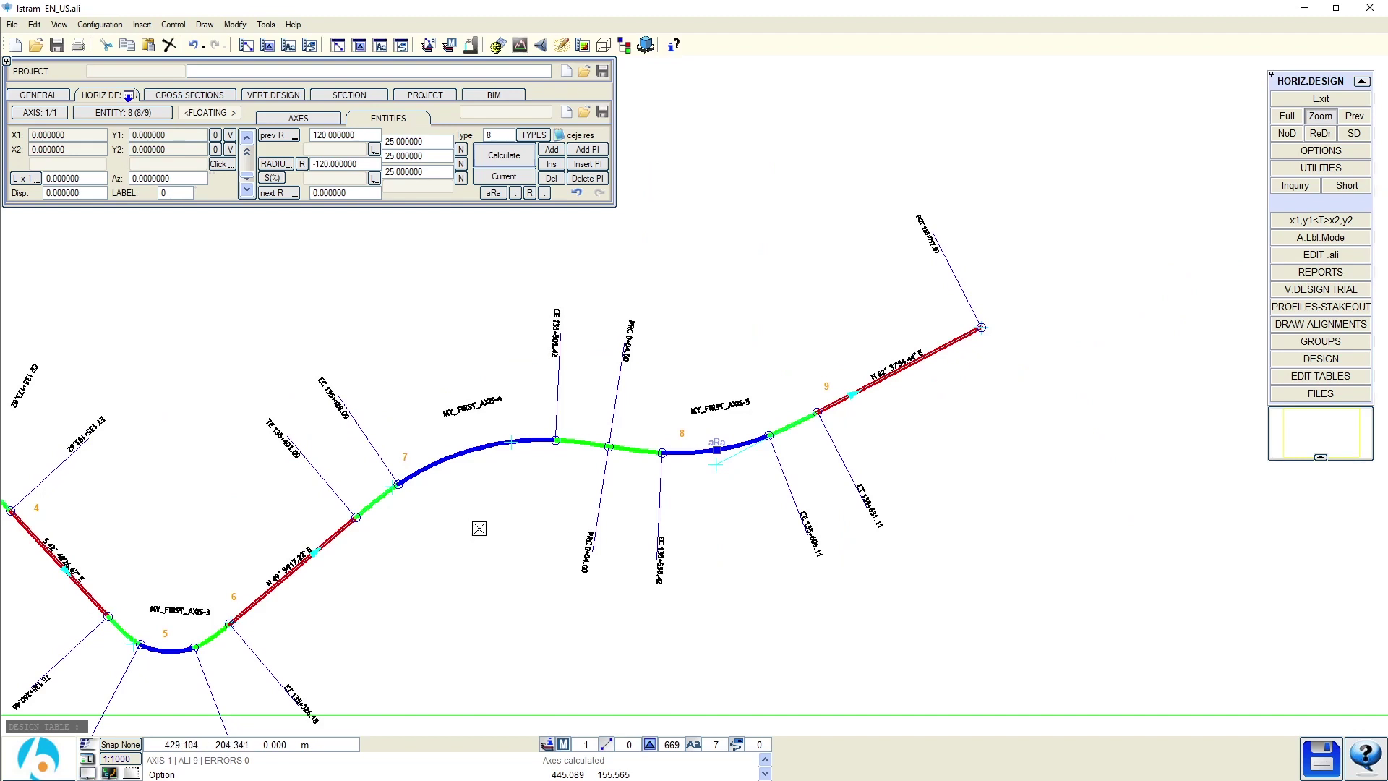
Step: Extend the last straight by moving its end point to about (796.10, 366.82) and recalculate the axis
mouse_move(1022, 397)
middle_down()
mouse_move(523, 437)
mouse_move(449, 420)
middle_up()
click(397, 396)
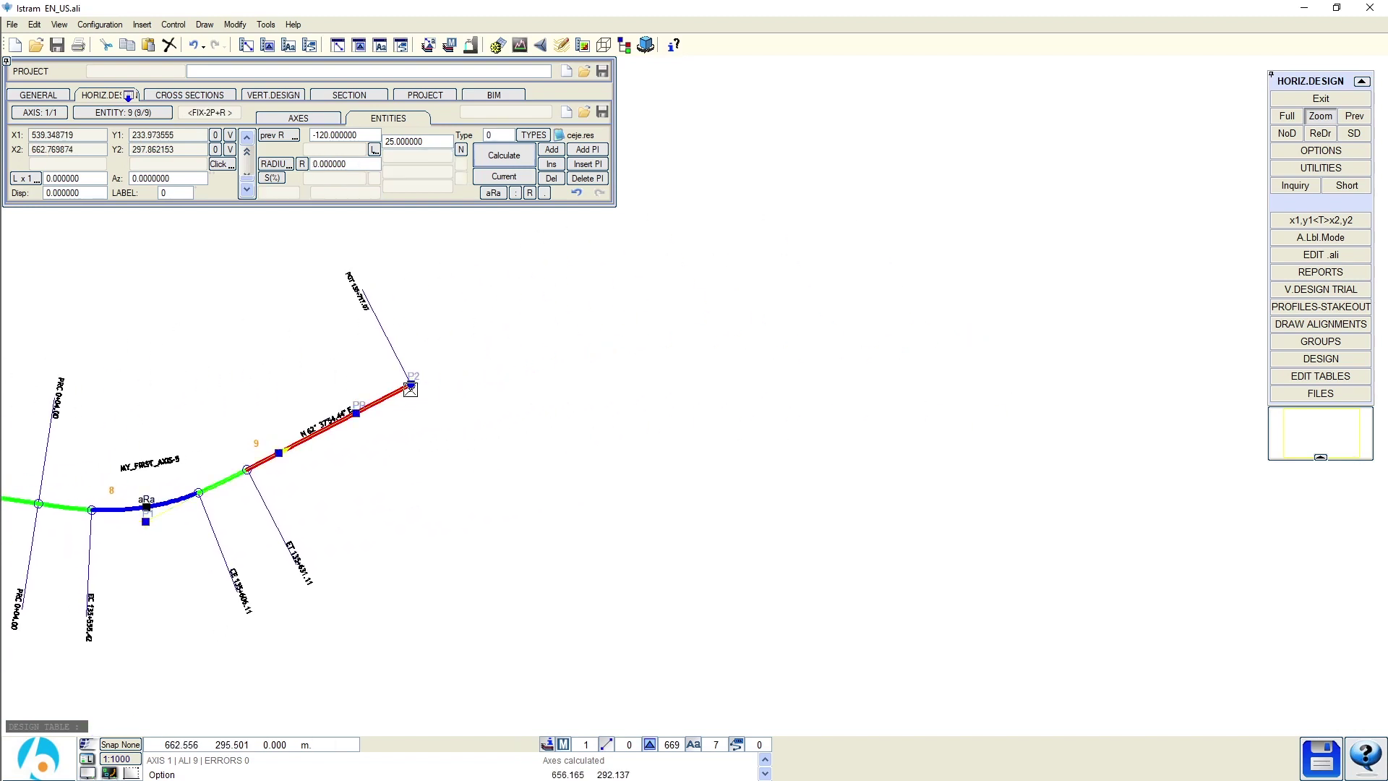
click(411, 389)
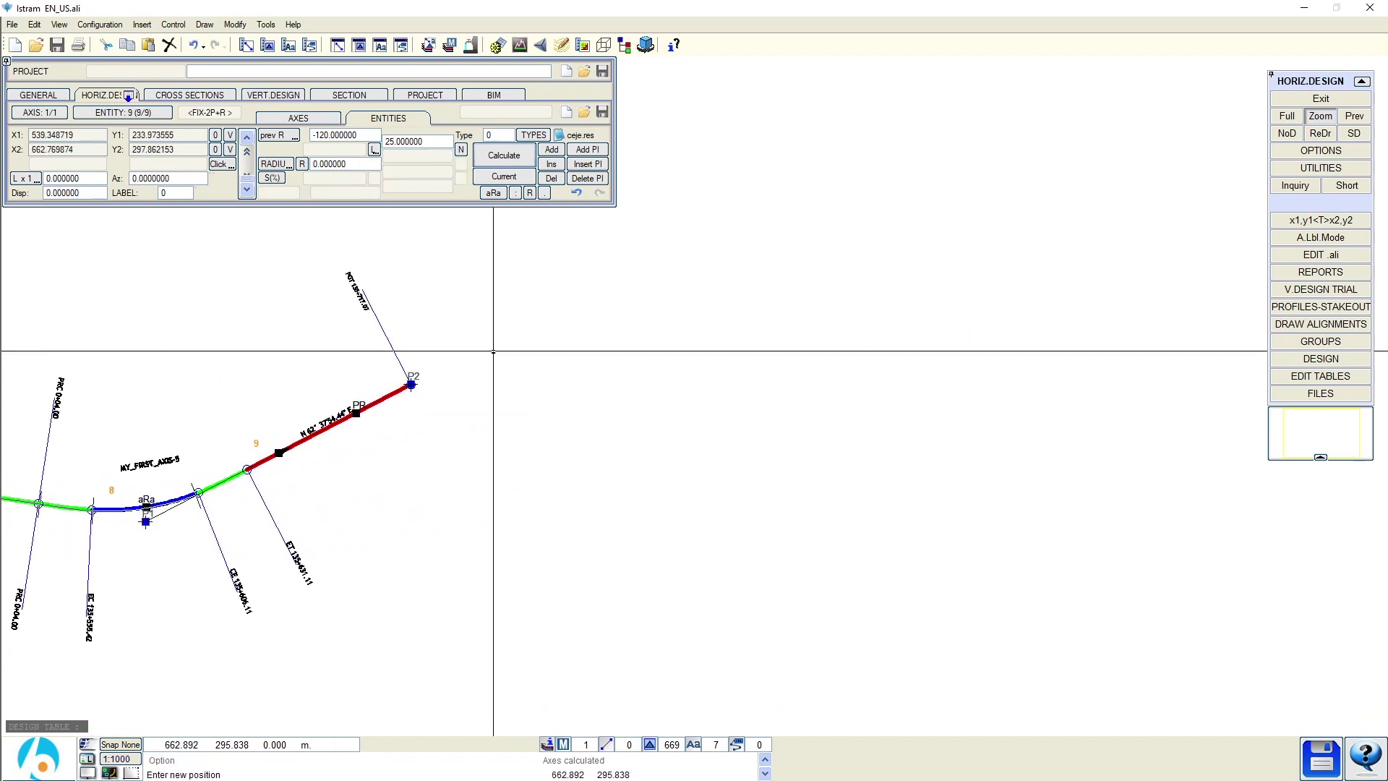
click(697, 236)
middle_drag(734, 287, 599, 375)
click(505, 156)
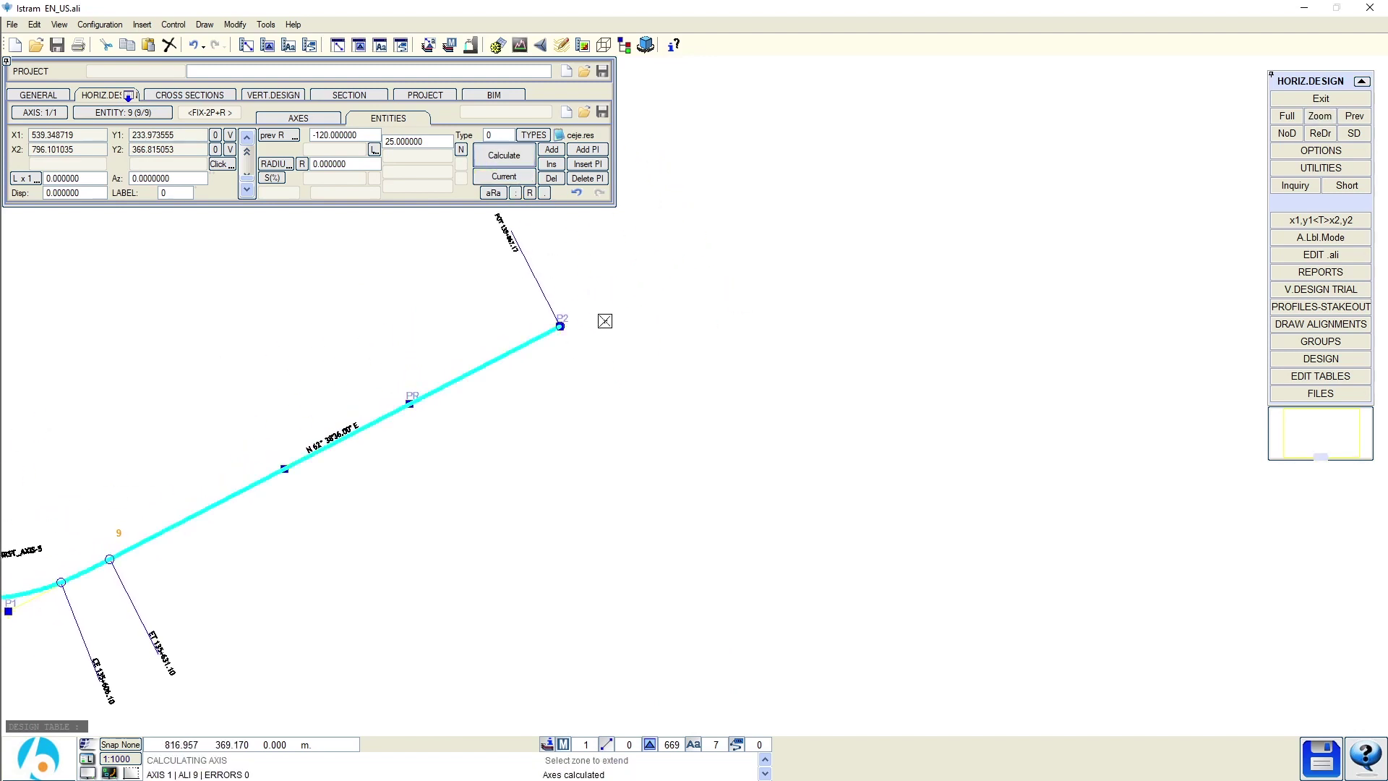
middle_drag(604, 322, 546, 339)
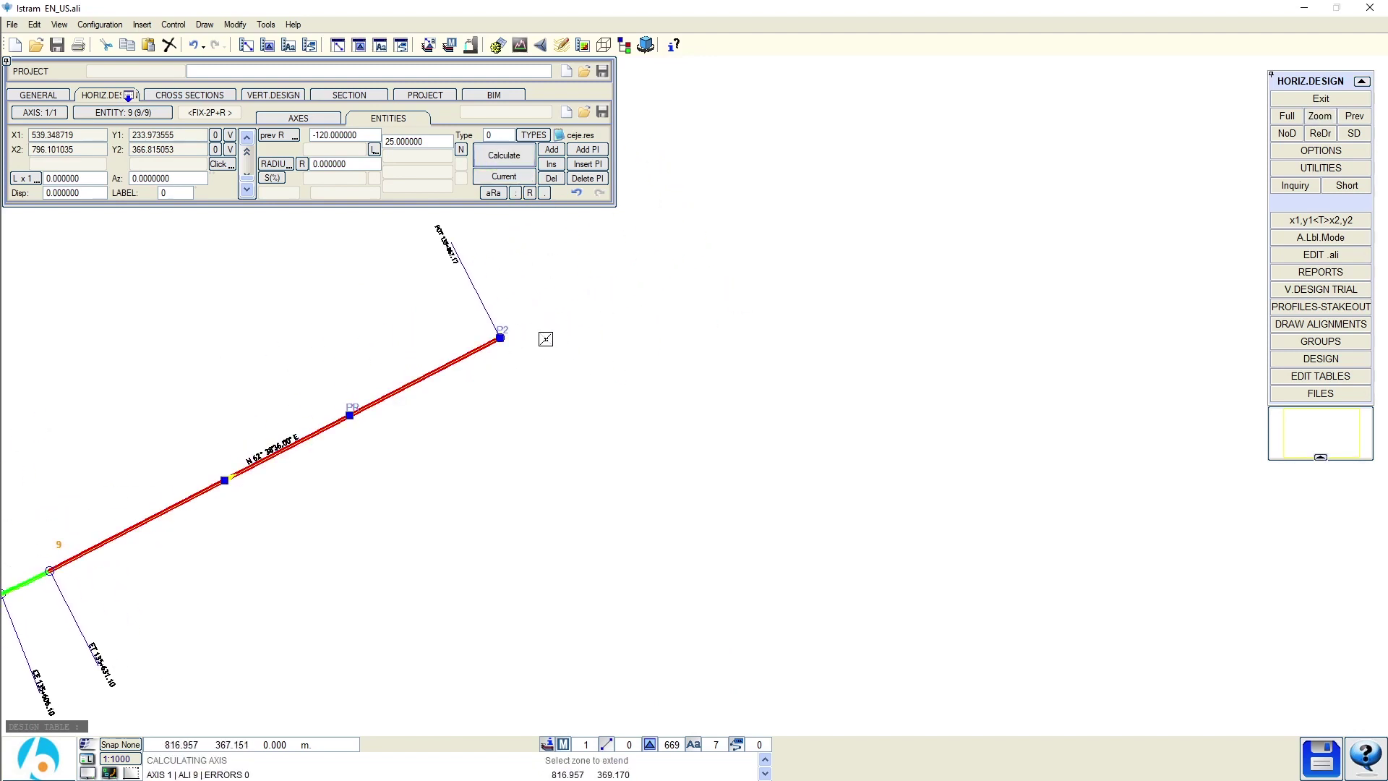
Step: Append a link curve with a radius of 50 and an angle of 180 to the straight's end and calculate the axis
click(550, 150)
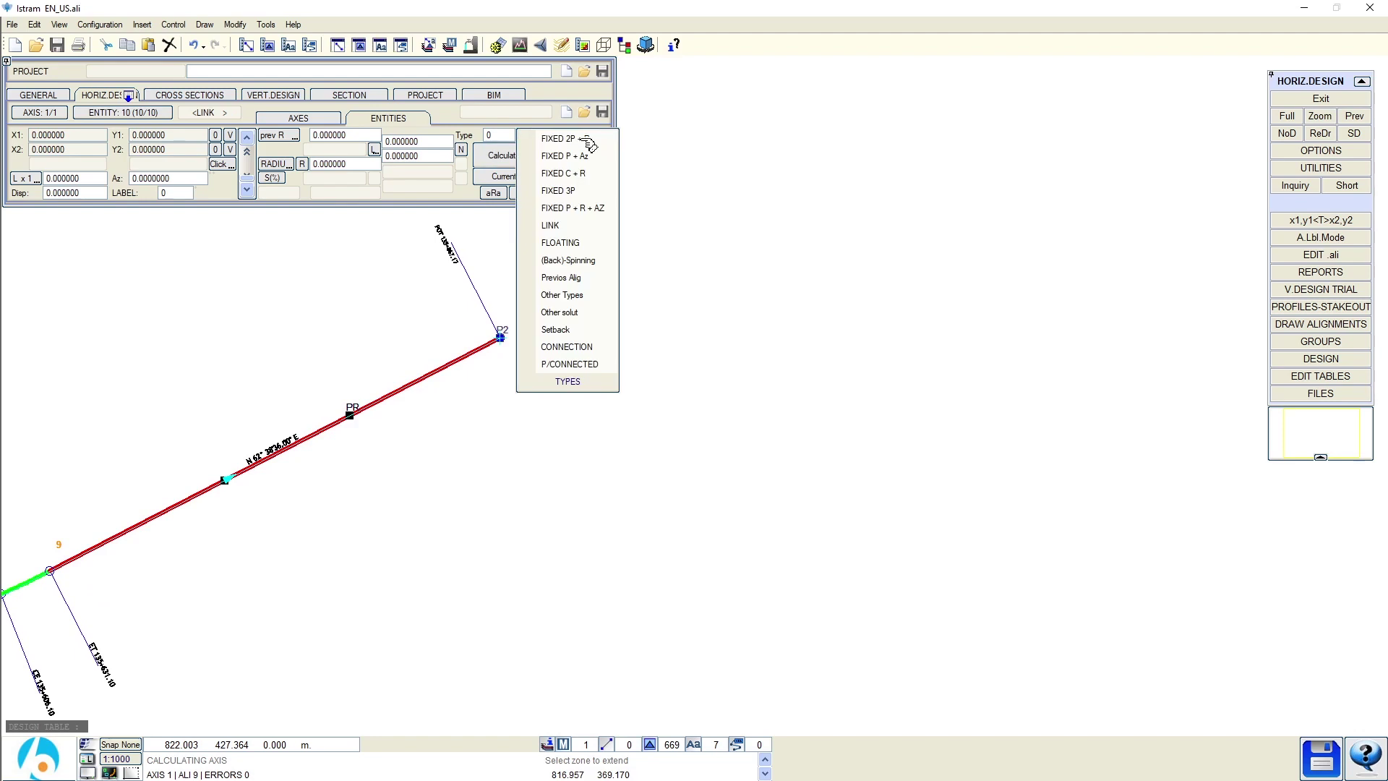
click(586, 140)
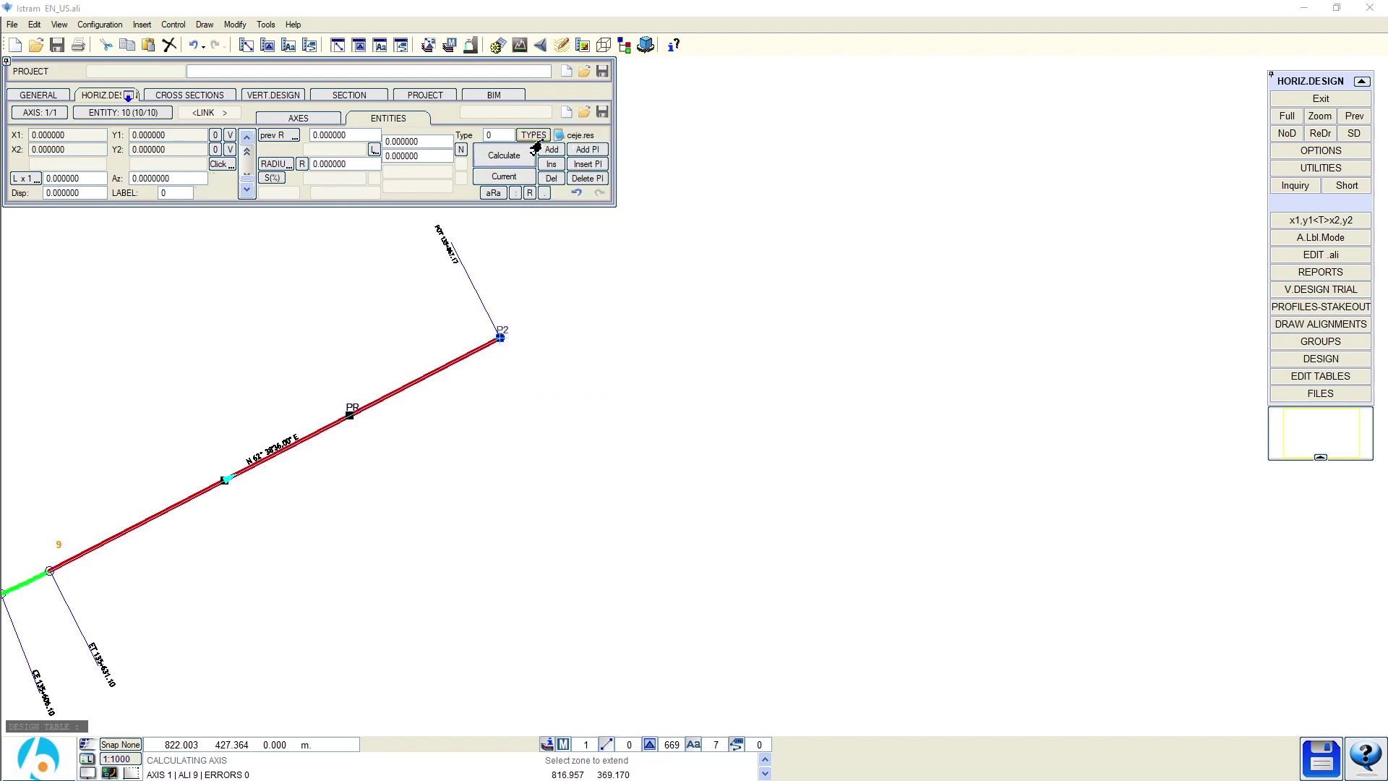
click(343, 165)
text(50)
key(Return)
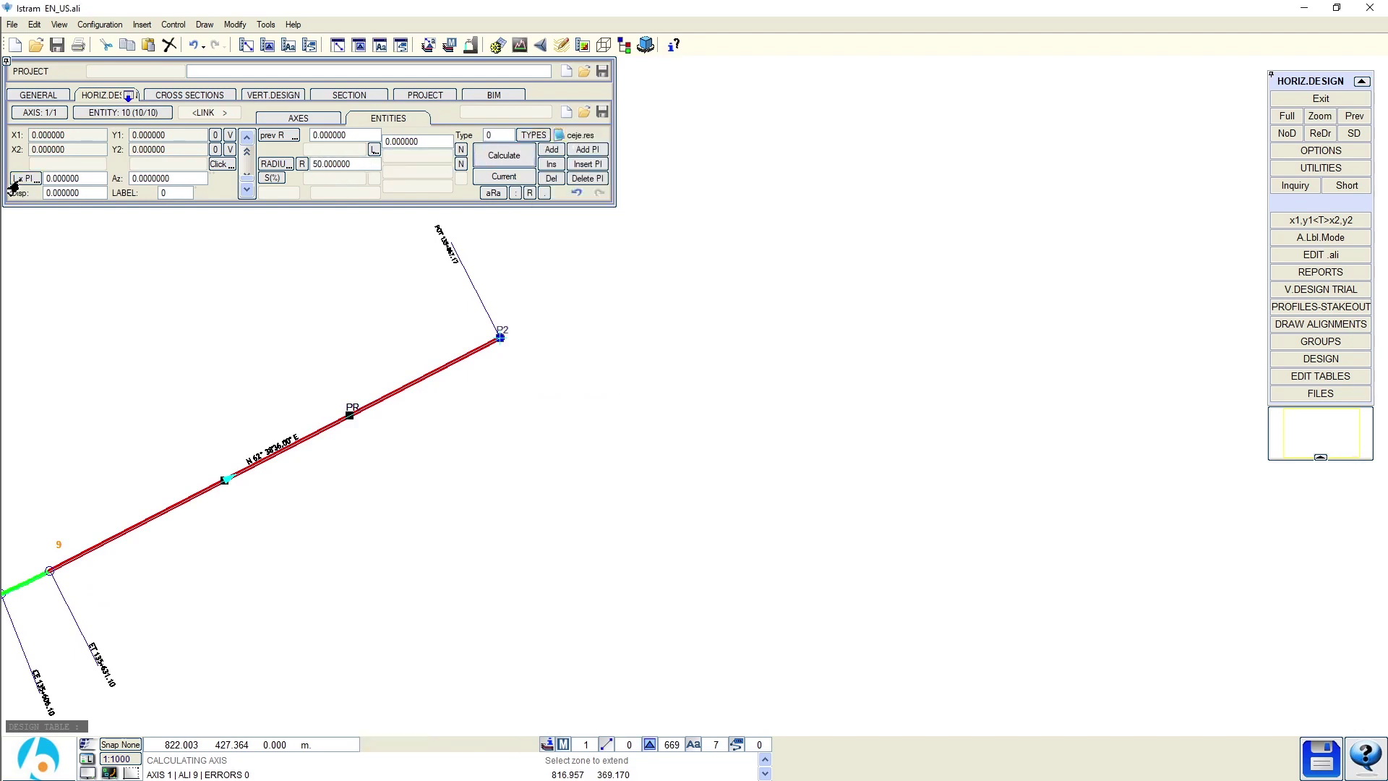
click(67, 178)
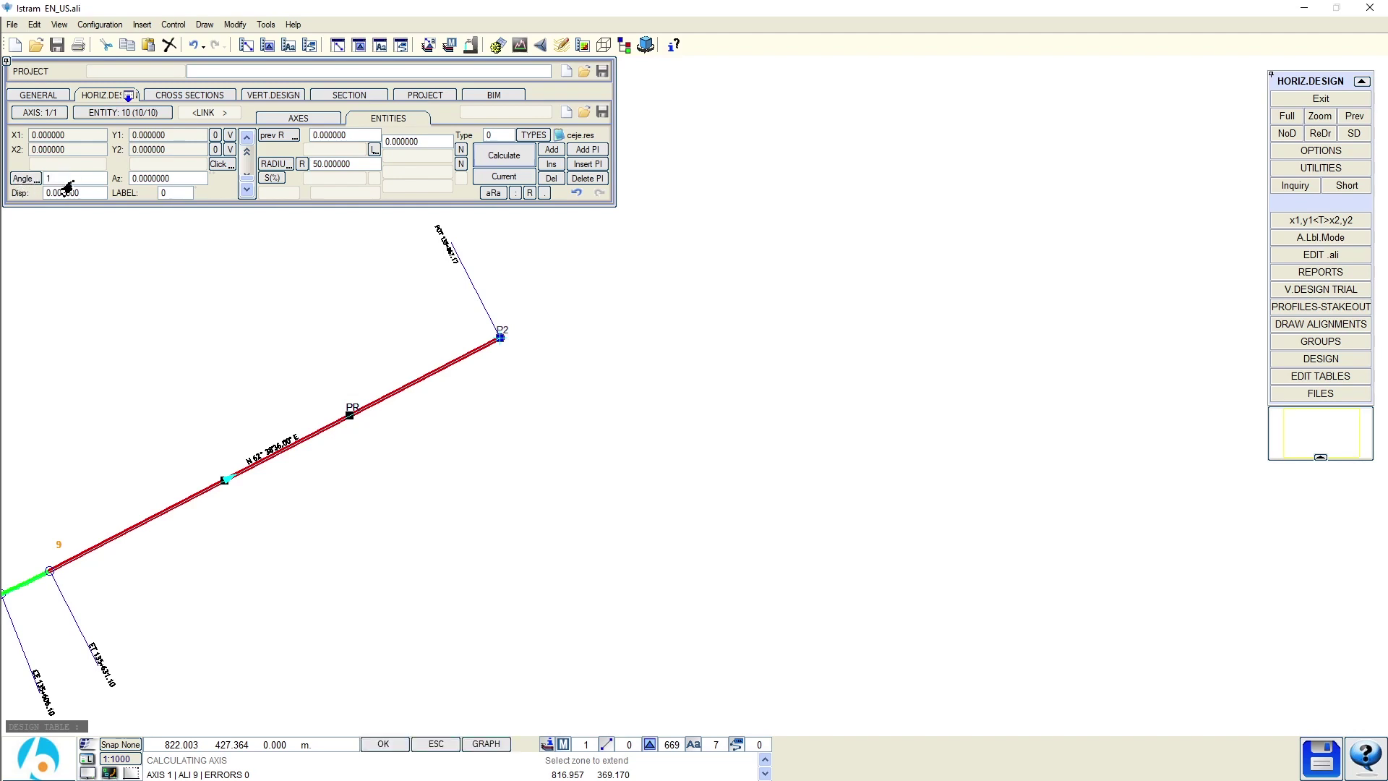
text(180)
key(Return)
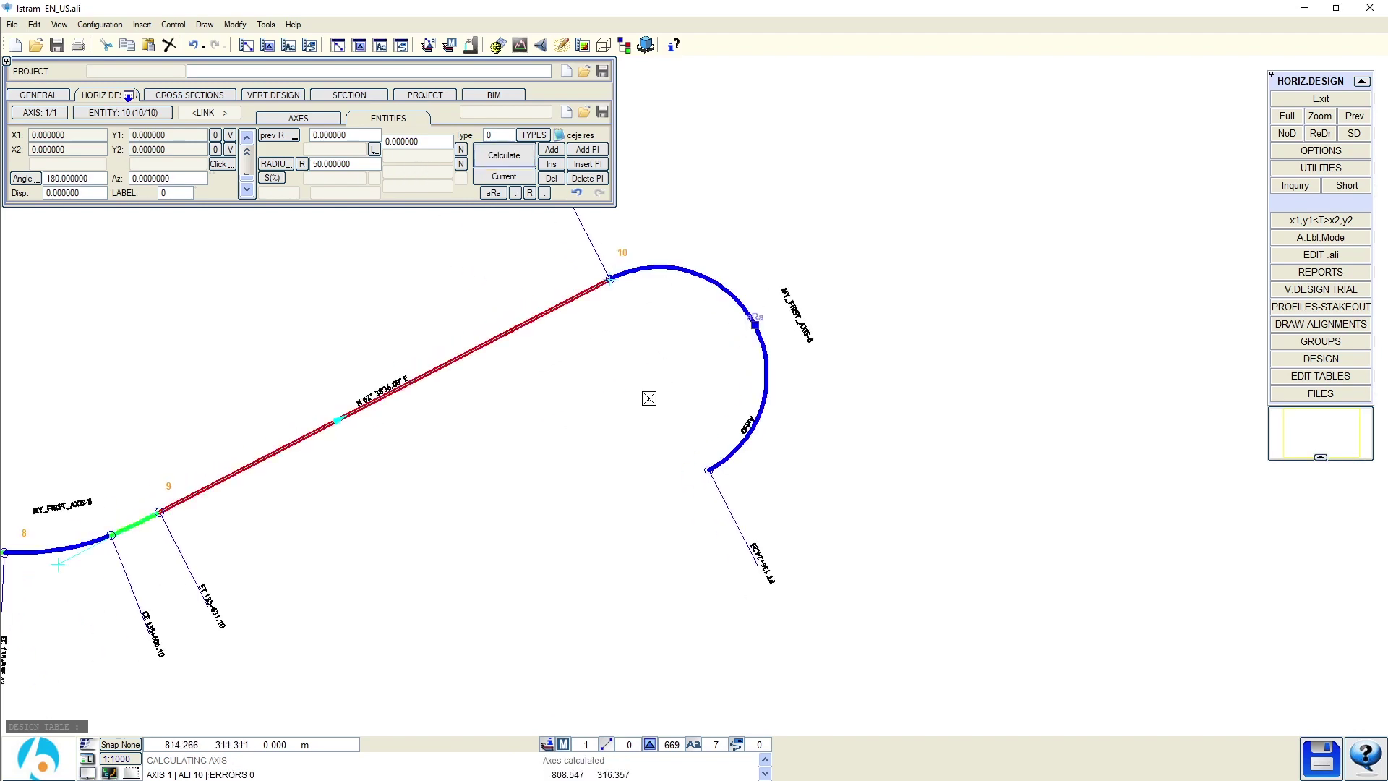
Step: Append a straight link with a length of 100 after the 180-degree curve and calculate the axis
click(551, 149)
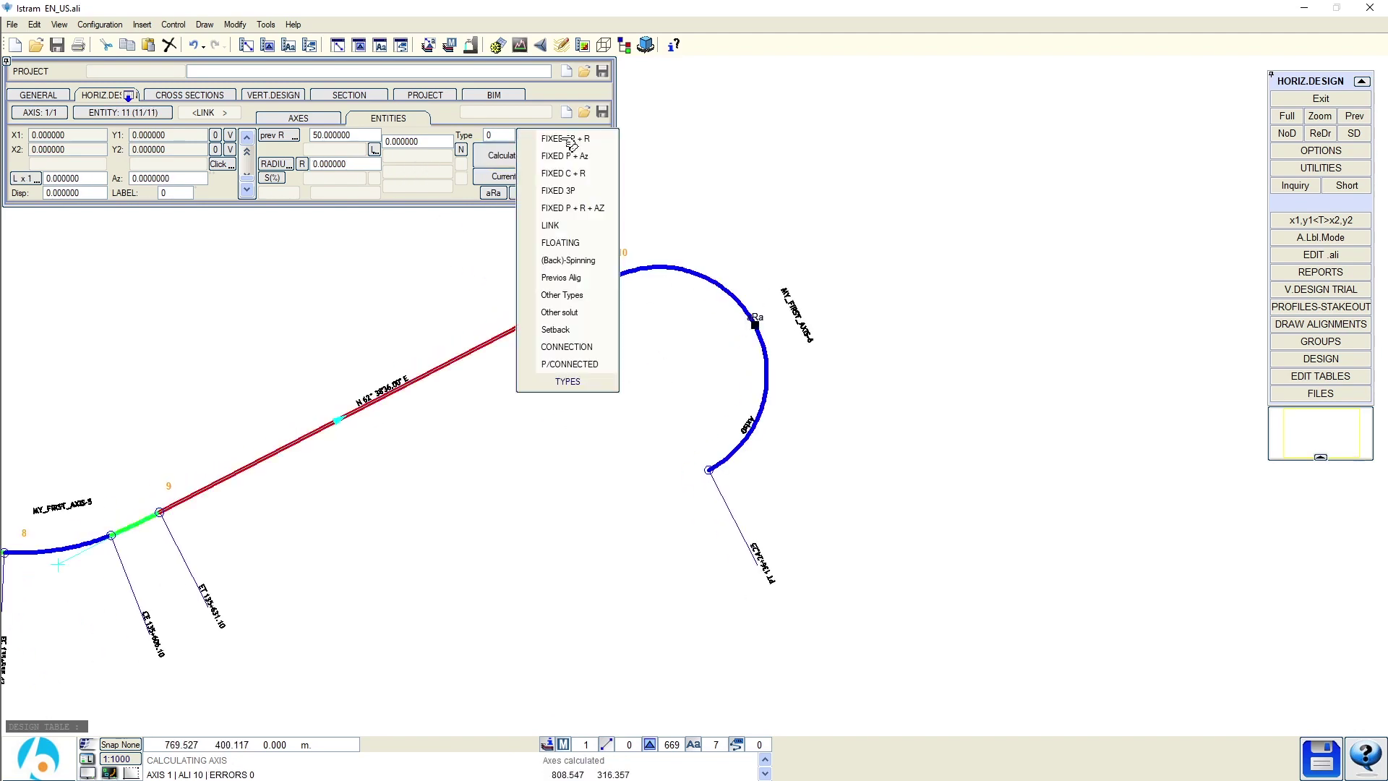
click(570, 139)
click(319, 167)
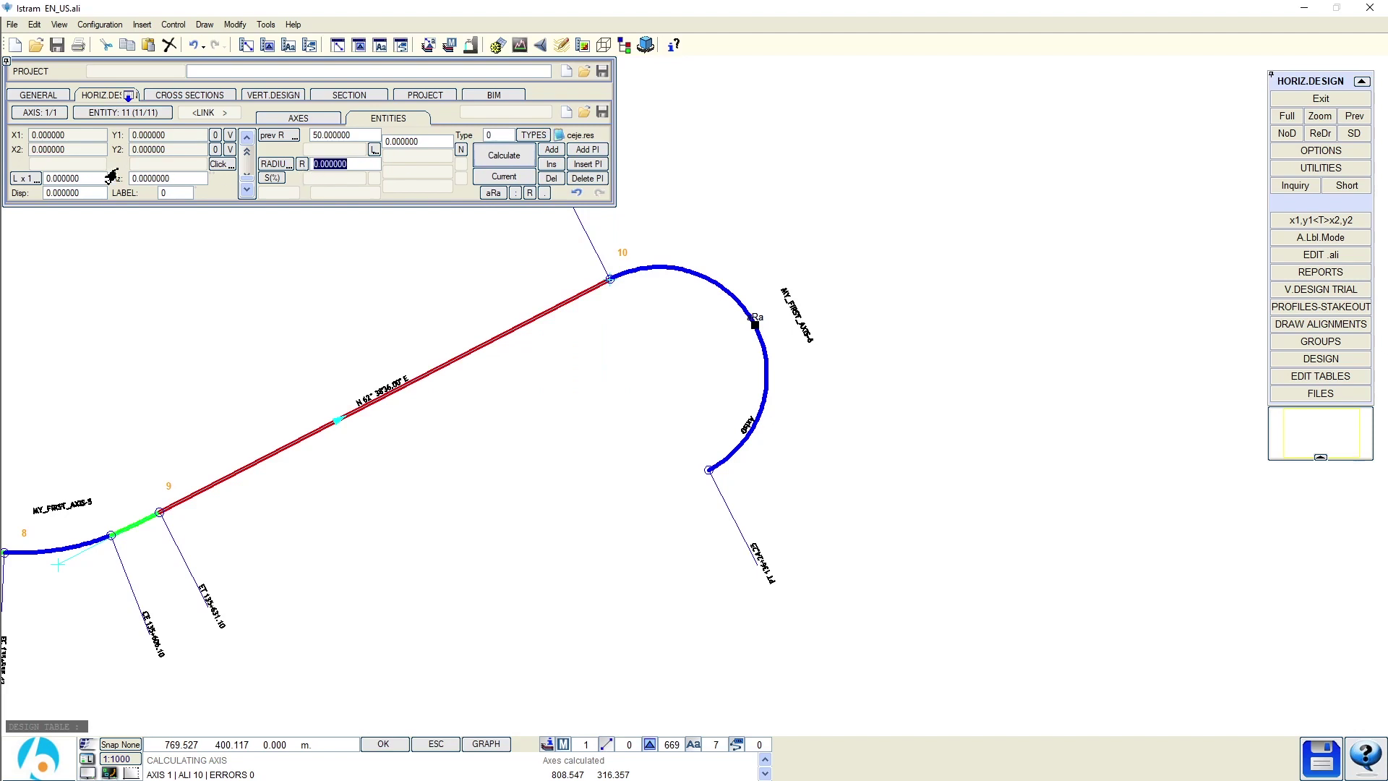
click(19, 180)
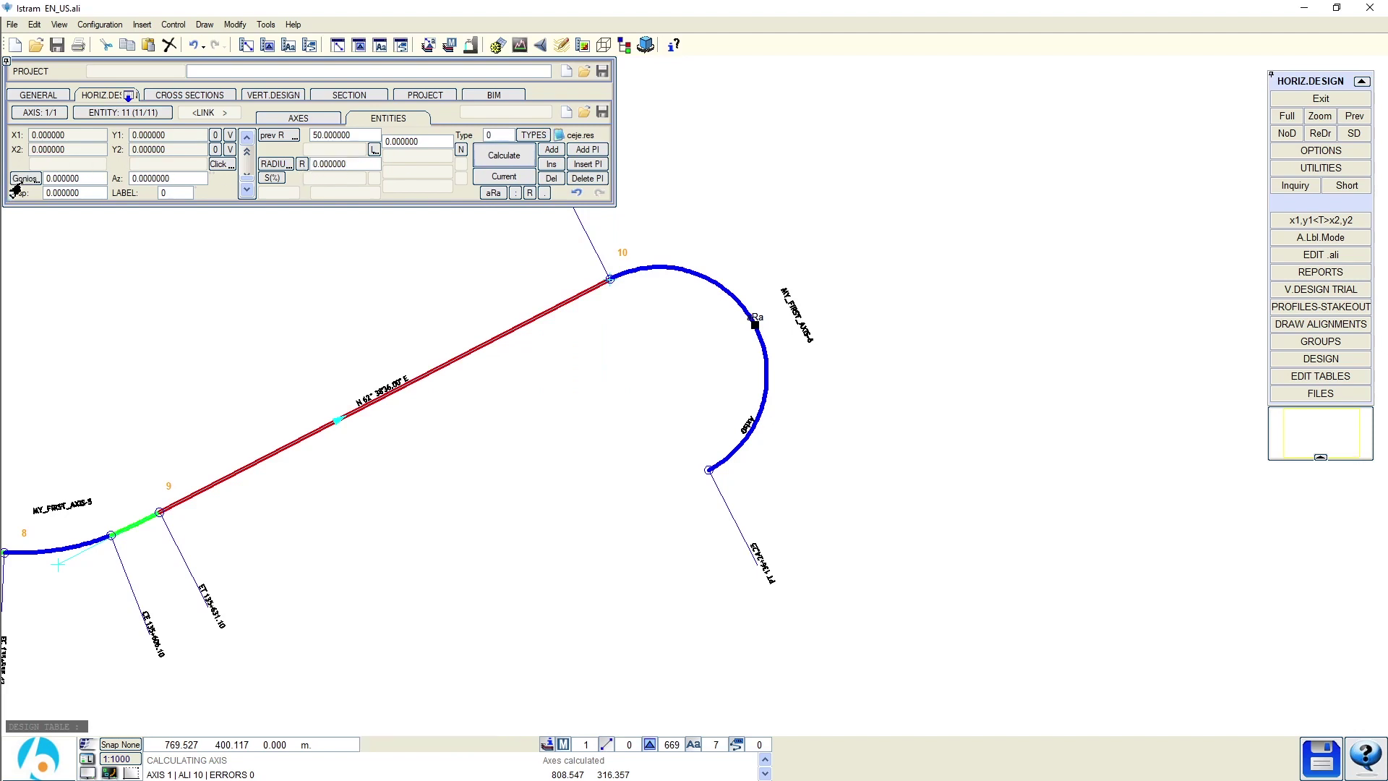
click(59, 179)
text(100)
key(Return)
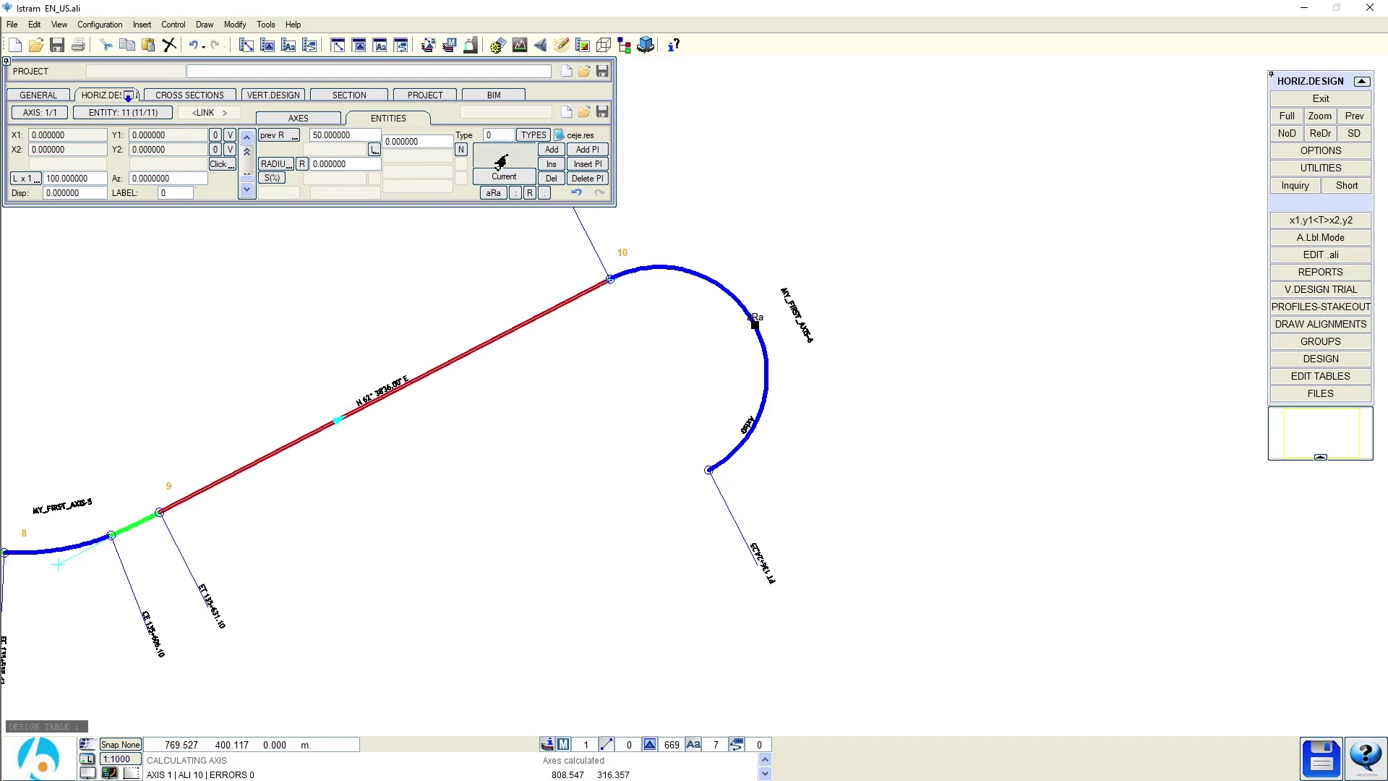
scroll(685, 451, up, 2)
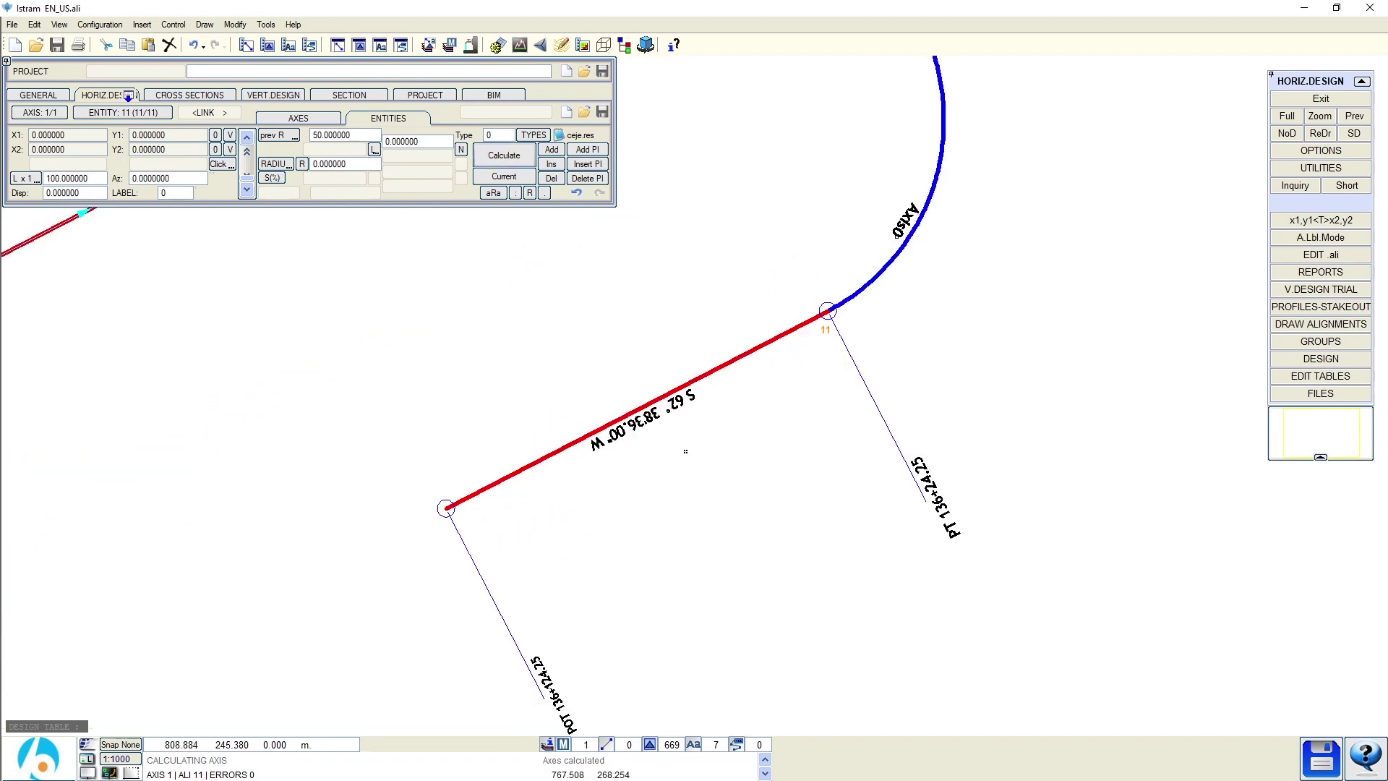
Step: Try a radius of 500 on the 100-long link entity and recalculate the axis
click(348, 167)
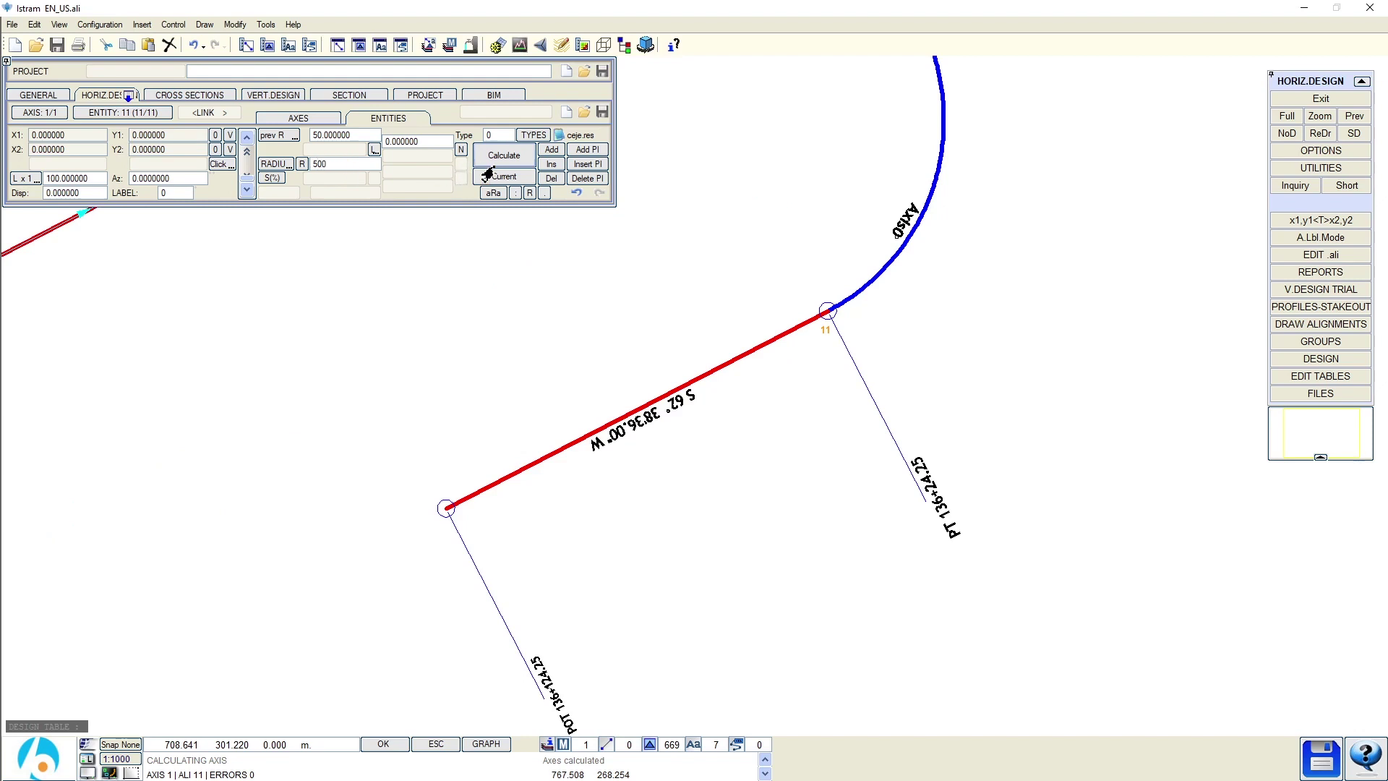
click(495, 166)
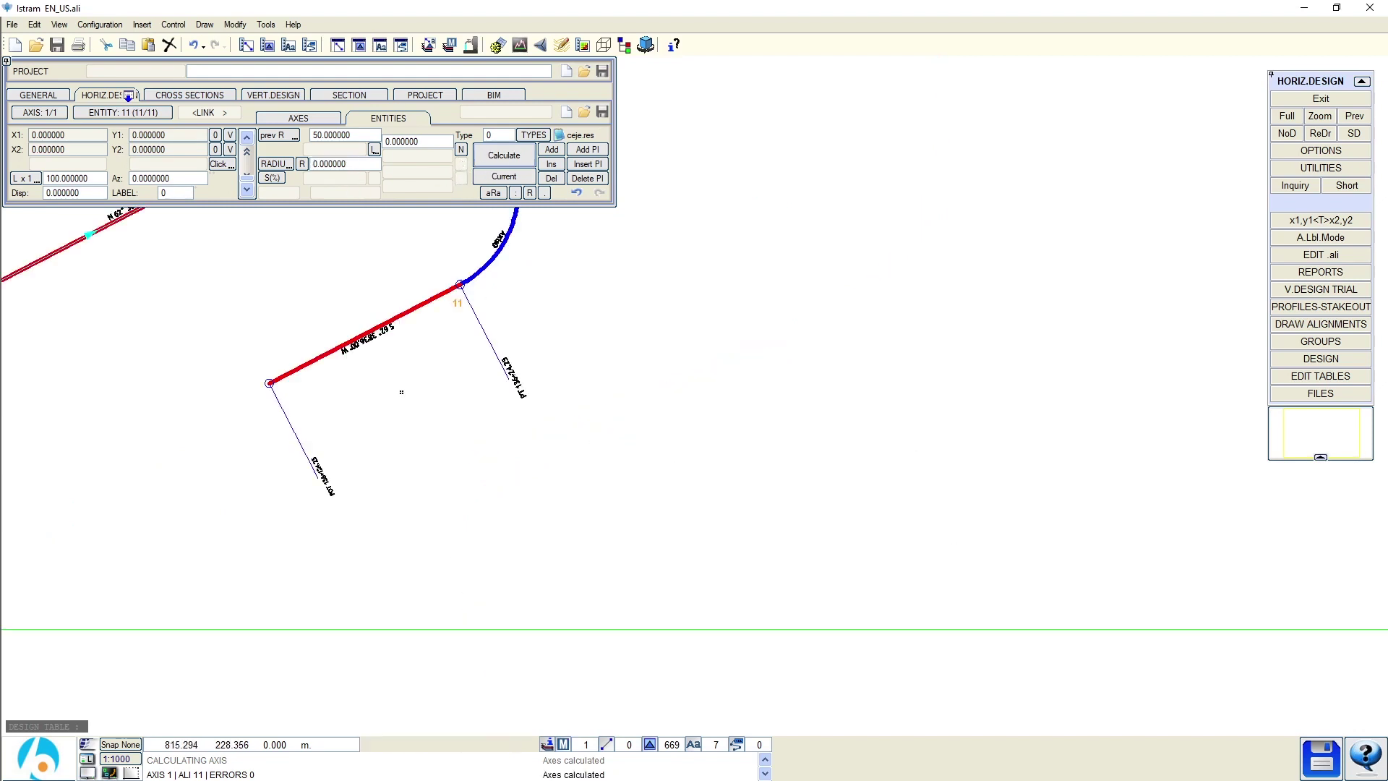
middle_drag(402, 391, 600, 404)
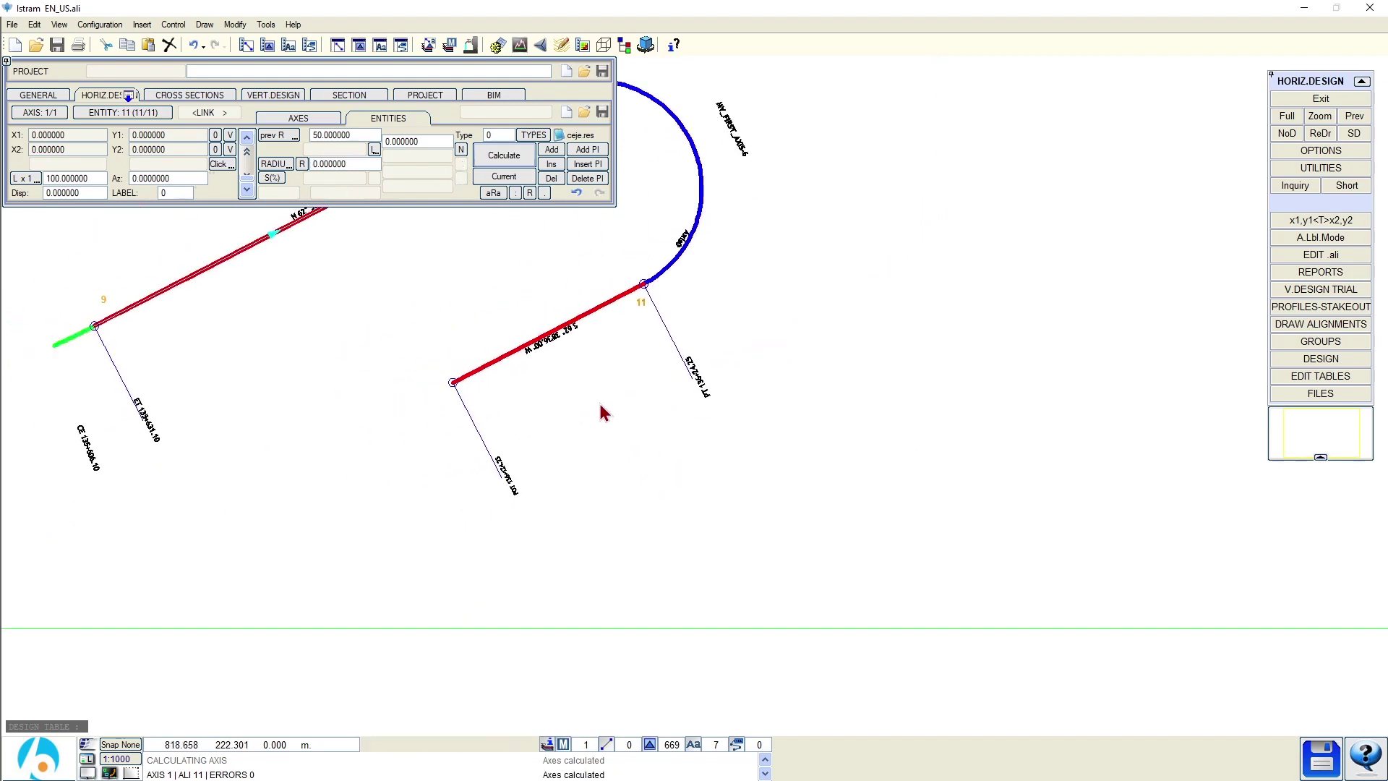
Step: Add a floating curve with a radius of -35 after the 100-long straight link
click(546, 152)
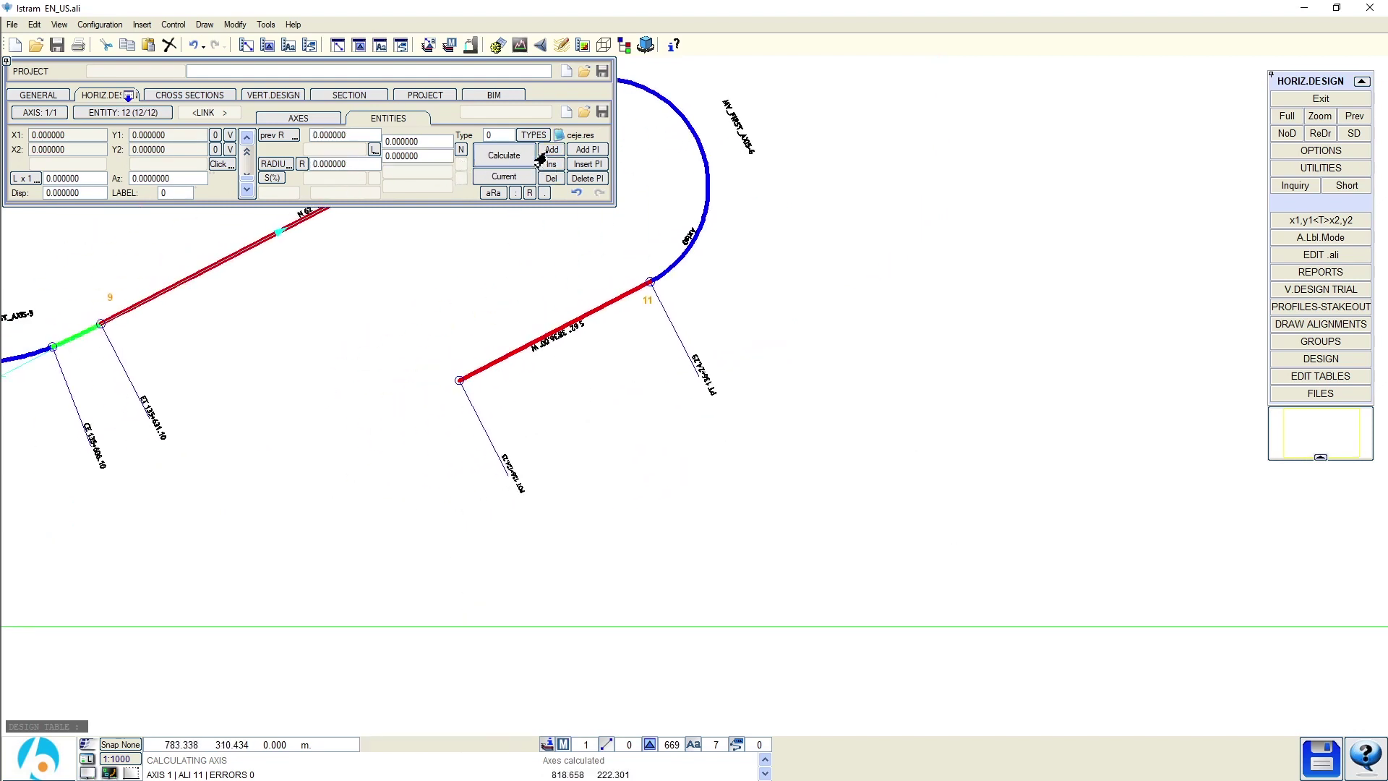
click(331, 166)
text(-35)
click(504, 154)
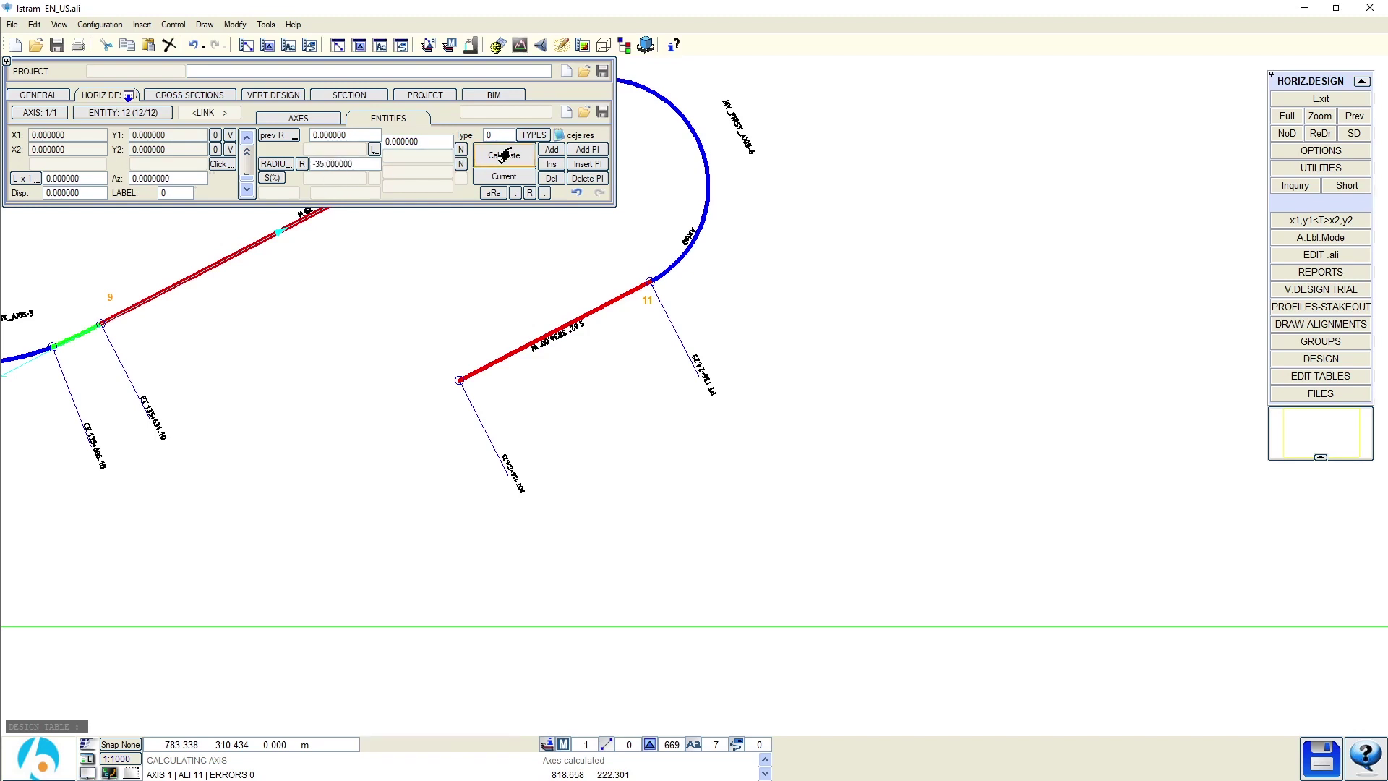
click(490, 135)
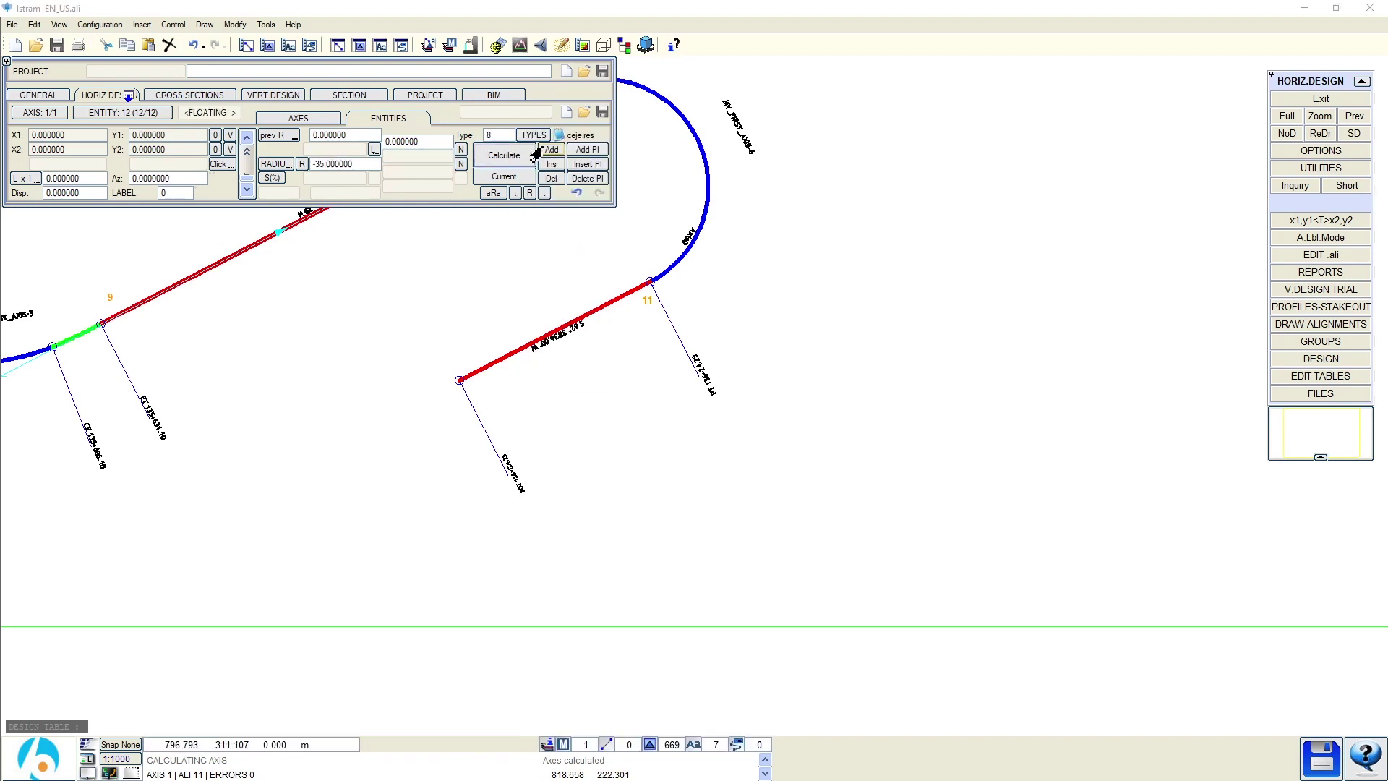
Step: Add a fixed straight through about (796.12, 119.03) and (868.44, 229.37) after the -35 floating curve and calculate the axis
click(549, 149)
click(161, 137)
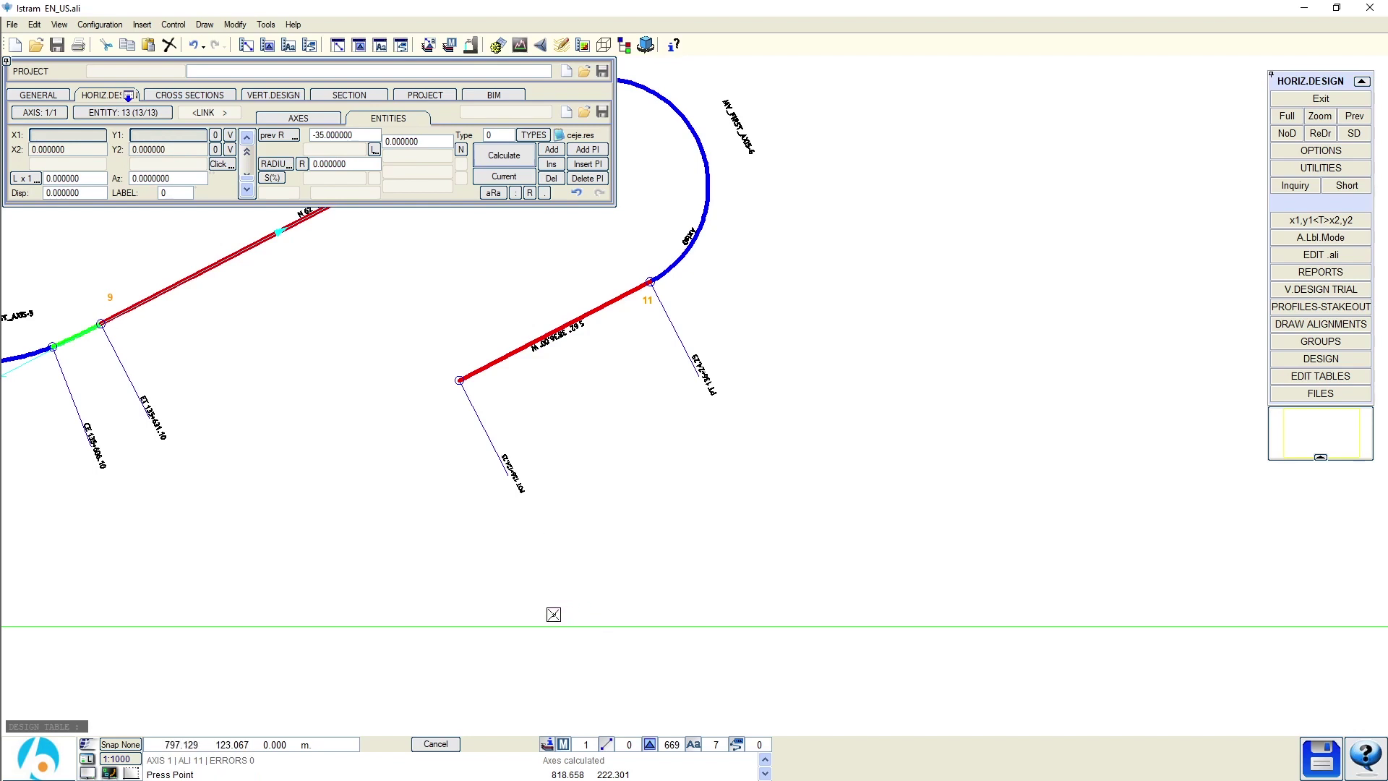
click(551, 623)
click(178, 151)
click(706, 384)
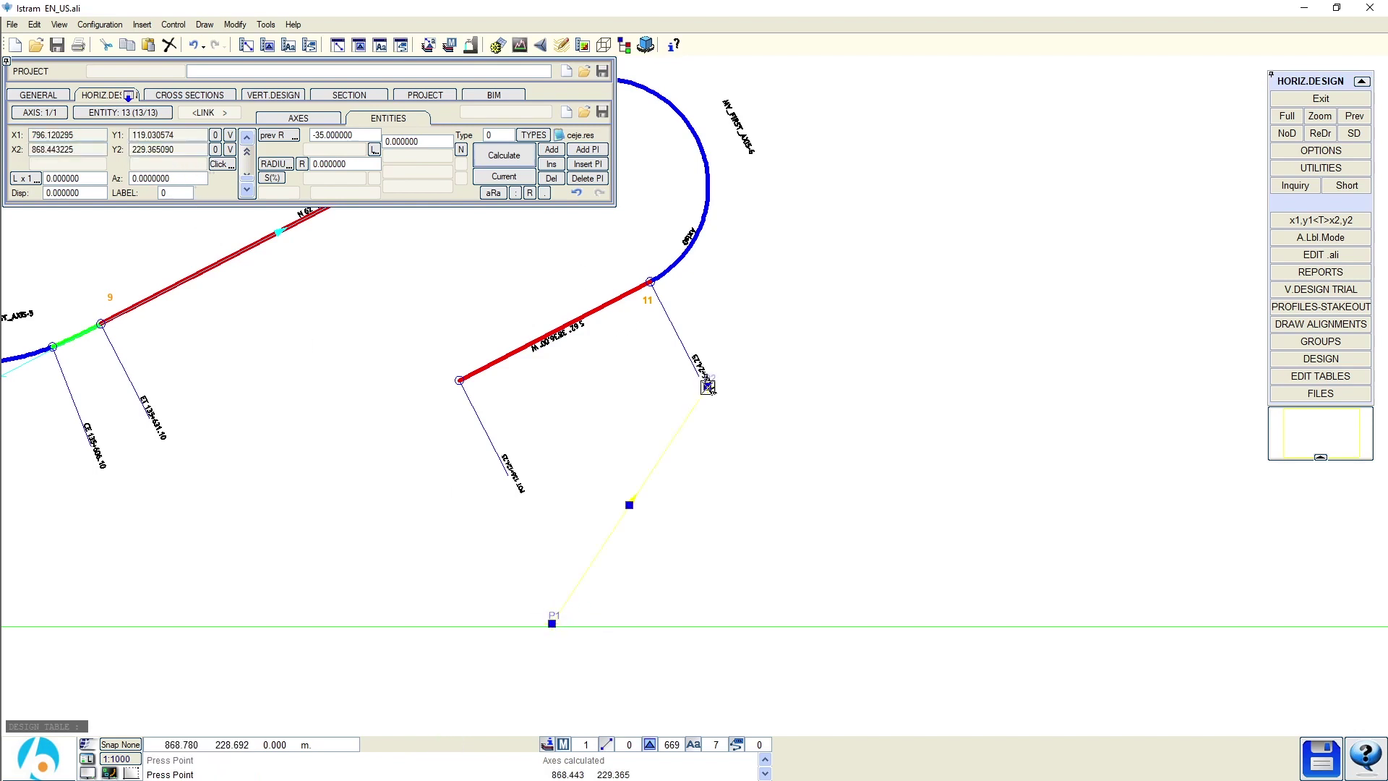
Step: Reposition the first point of the newly added fixed straight
click(551, 622)
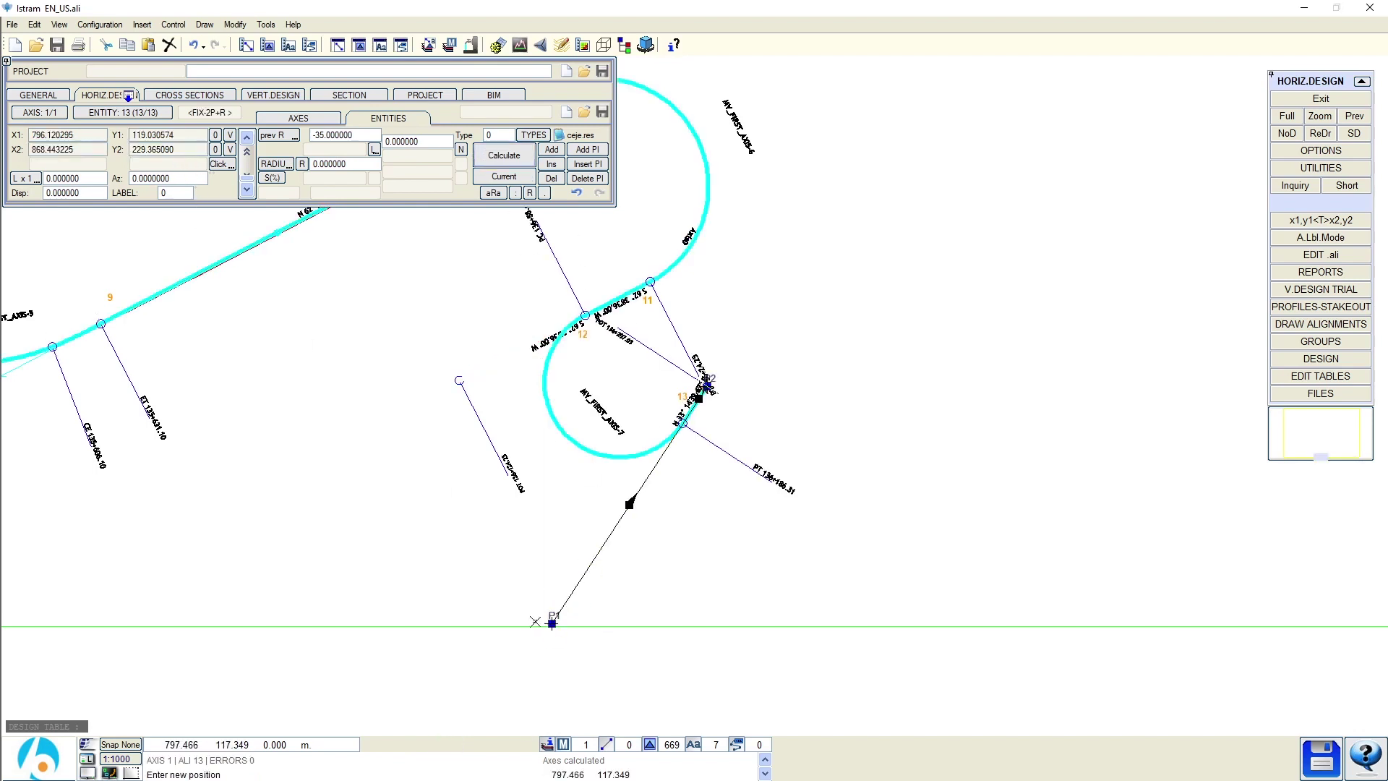